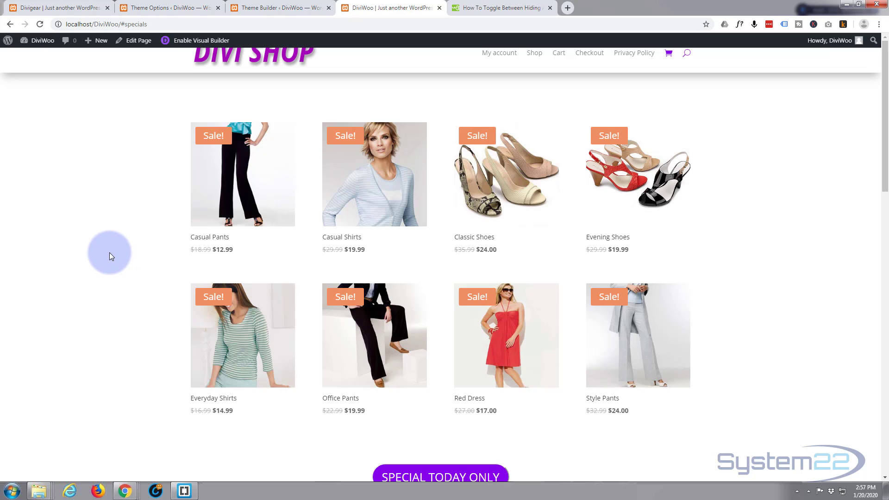
Toggle the purple Special Today section with the SPECIAL TODAY ONLY button, leaving it shown.
{"action": "scroll", "coordinate": [109, 251], "scroll_direction": "down", "scroll_amount": 5}
{"action": "scroll", "coordinate": [109, 252], "scroll_direction": "down", "scroll_amount": 5}
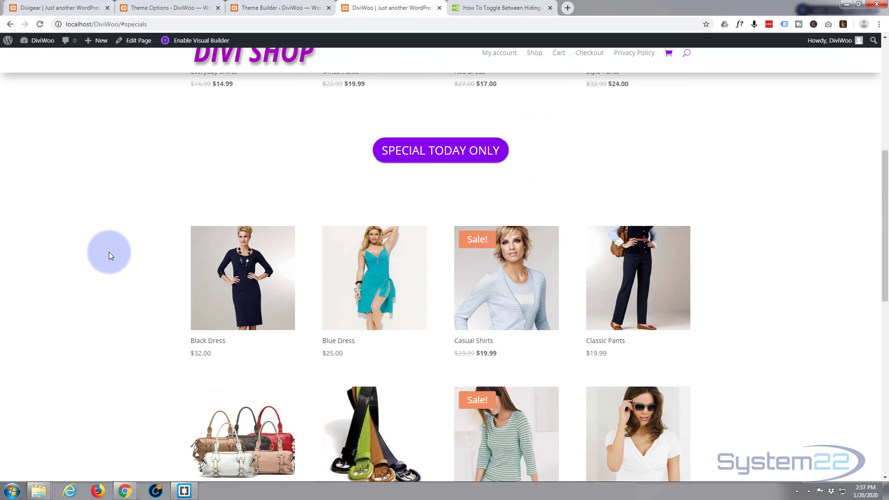
{"action": "scroll", "coordinate": [110, 252], "scroll_direction": "up", "scroll_amount": 2}
{"action": "scroll", "coordinate": [109, 252], "scroll_direction": "up", "scroll_amount": 2}
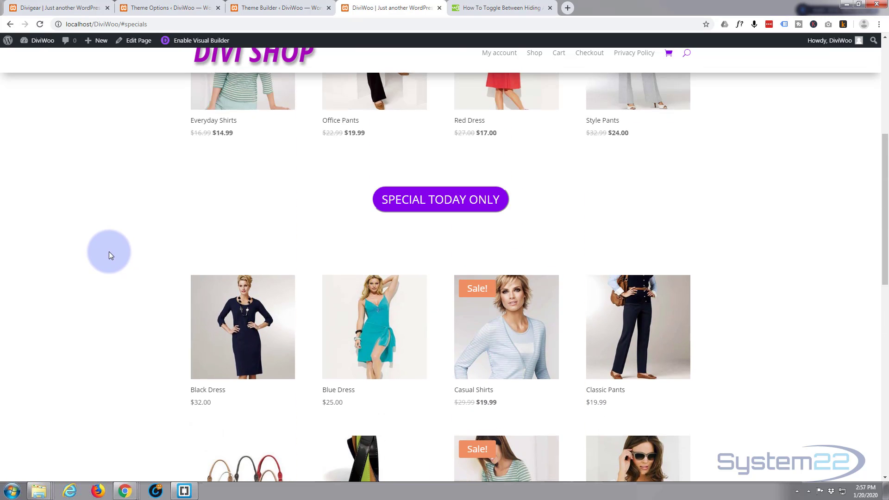
{"action": "scroll", "coordinate": [110, 251], "scroll_direction": "down", "scroll_amount": 2}
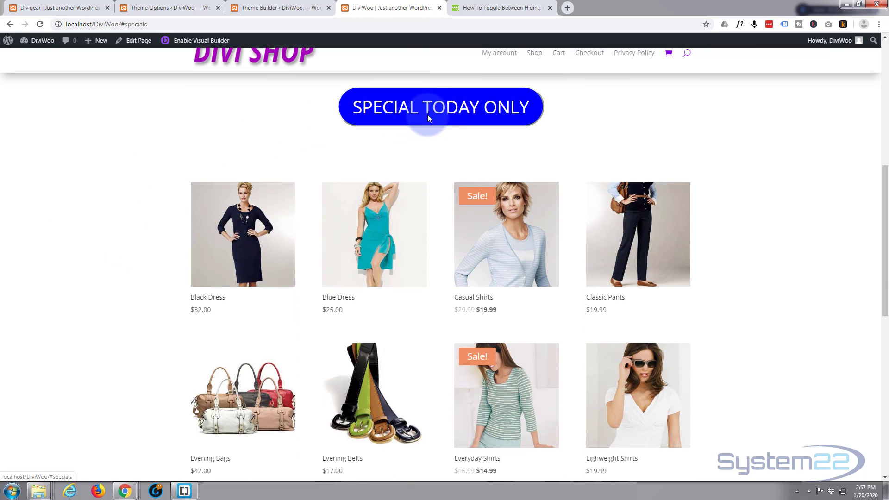
{"action": "left_click", "coordinate": [449, 116]}
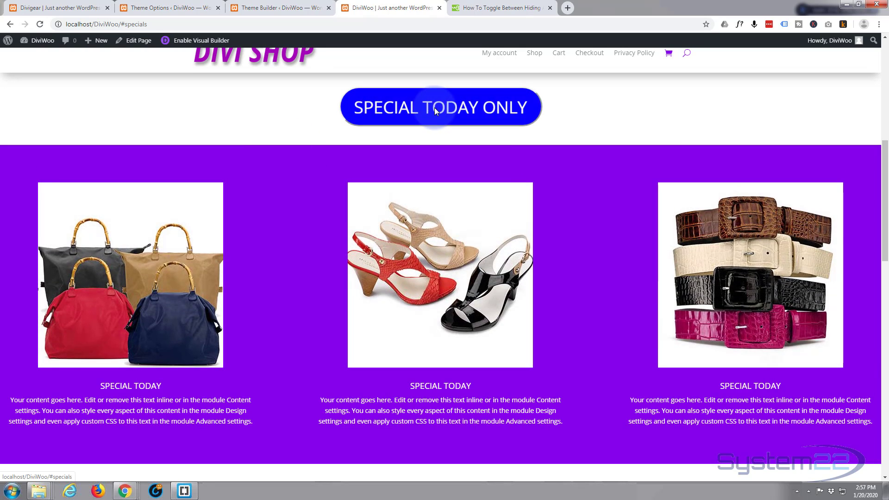
{"action": "left_click", "coordinate": [434, 107]}
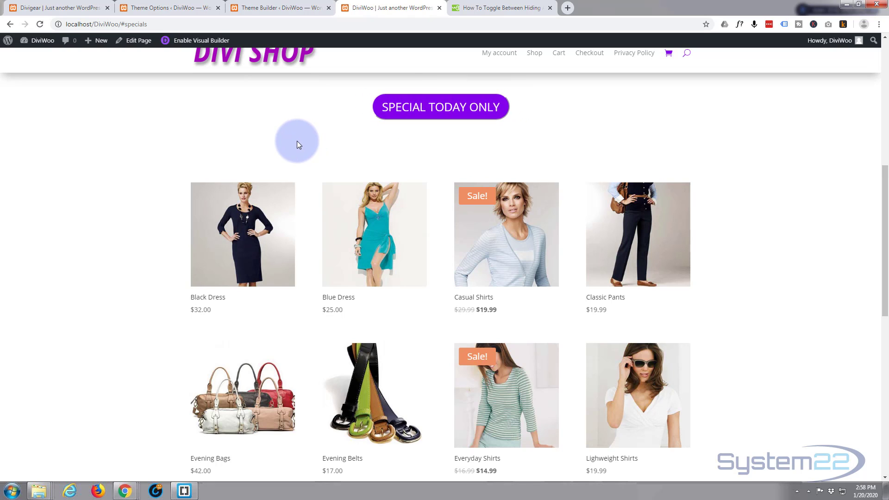
{"action": "left_click", "coordinate": [451, 116]}
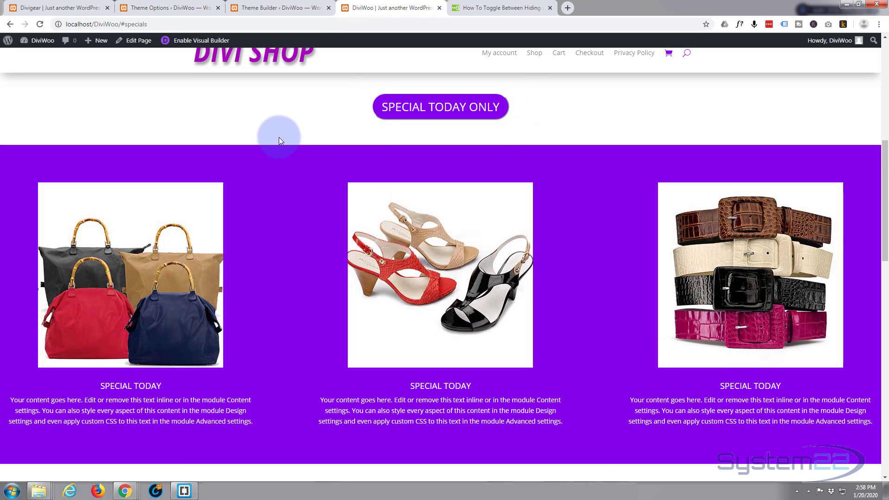
{"action": "scroll", "coordinate": [279, 140], "scroll_direction": "up", "scroll_amount": 3}
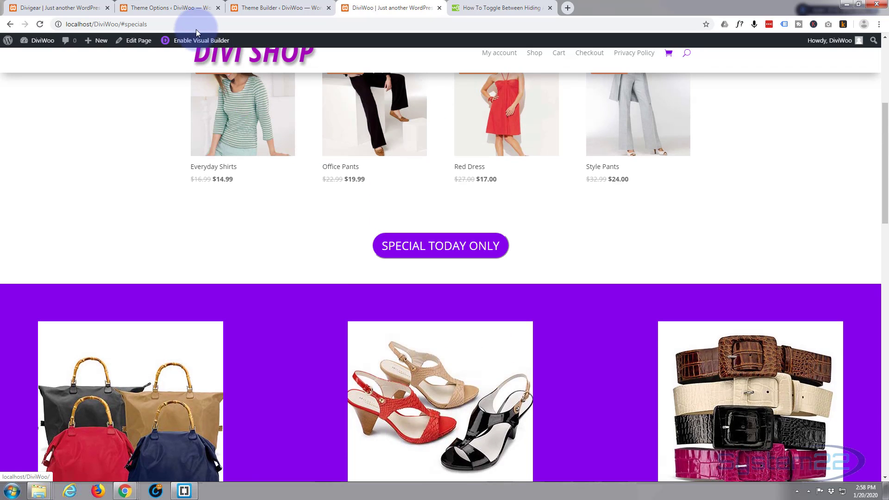
Open the shop page in the Visual Builder and go to Divi Theme Options, closing the Theme Builder tab.
{"action": "left_click", "coordinate": [200, 42]}
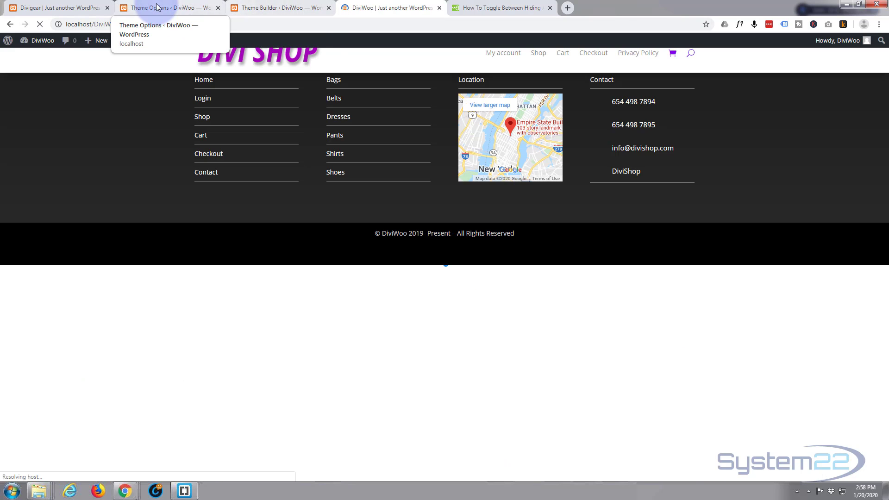
{"action": "left_click", "coordinate": [169, 8]}
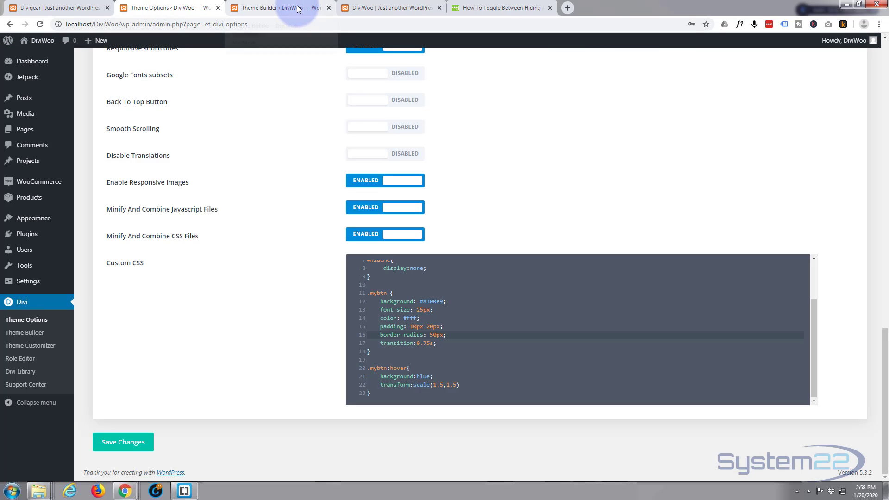
{"action": "left_click", "coordinate": [328, 9]}
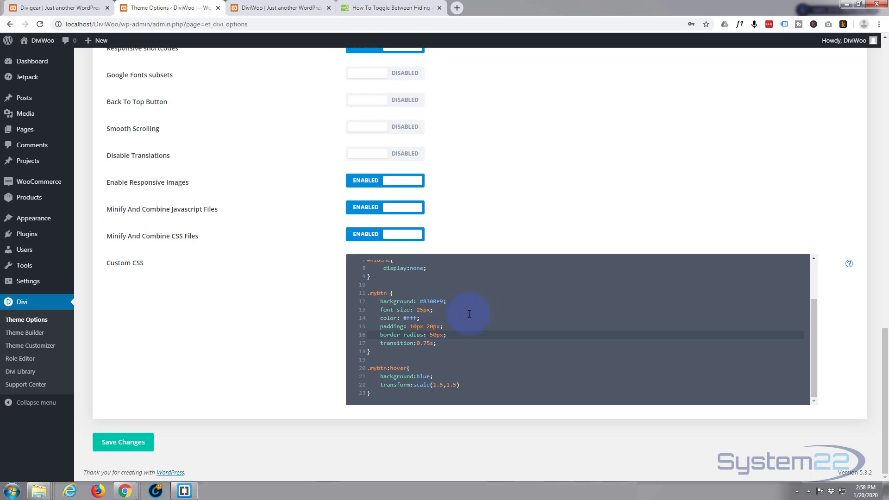
Delete the Custom CSS from line 5 down, keeping only #main-content, and save changes.
{"action": "scroll", "coordinate": [469, 314], "scroll_direction": "up", "scroll_amount": 2}
{"action": "scroll", "coordinate": [469, 314], "scroll_direction": "down", "scroll_amount": 2}
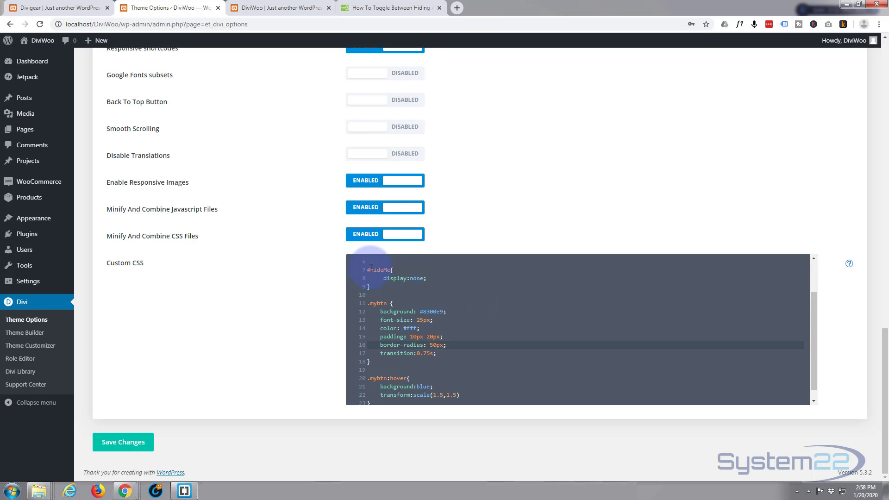
{"action": "scroll", "coordinate": [371, 267], "scroll_direction": "up", "scroll_amount": 2}
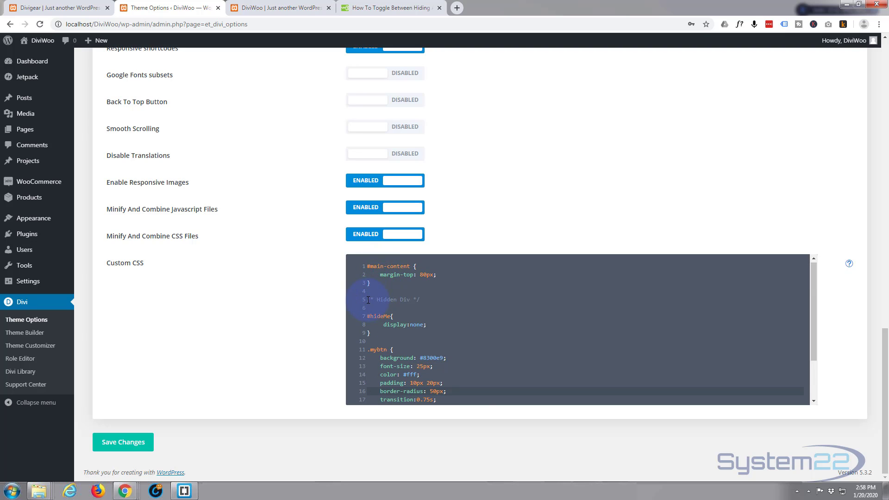
{"action": "left_click_drag", "start_coordinate": [368, 300], "coordinate": [473, 430]}
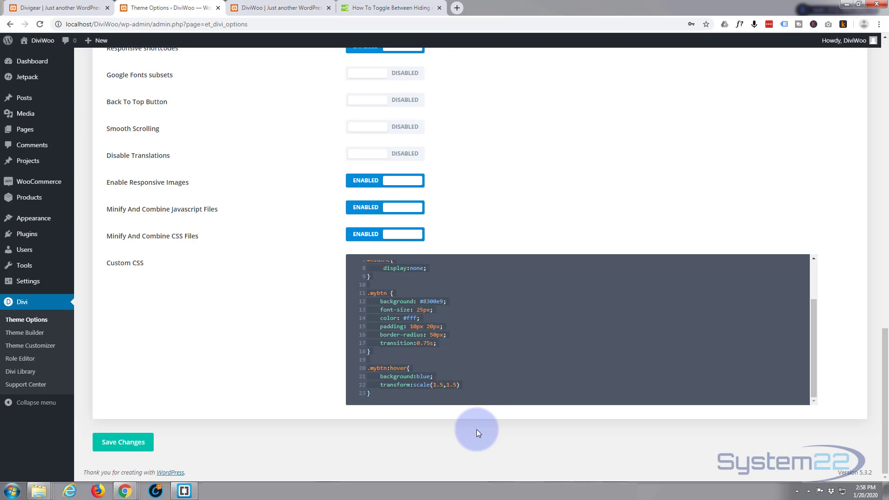
{"action": "key", "text": "BackSpace"}
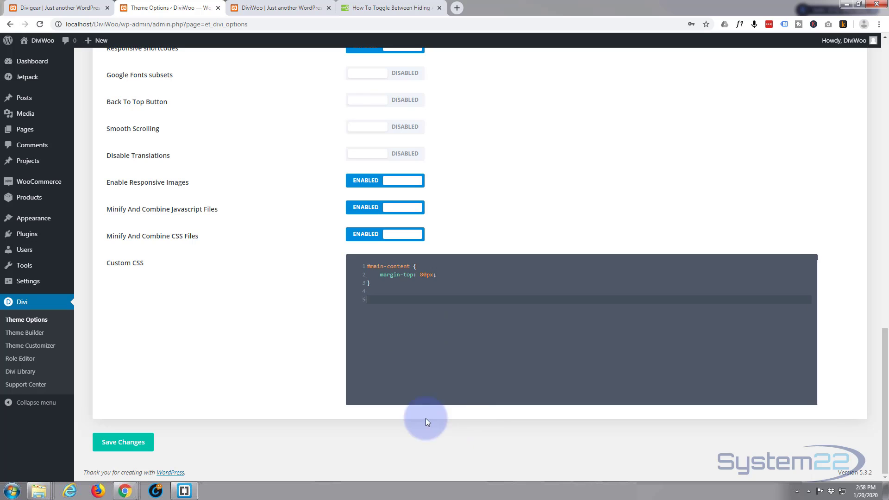
{"action": "left_click", "coordinate": [124, 443]}
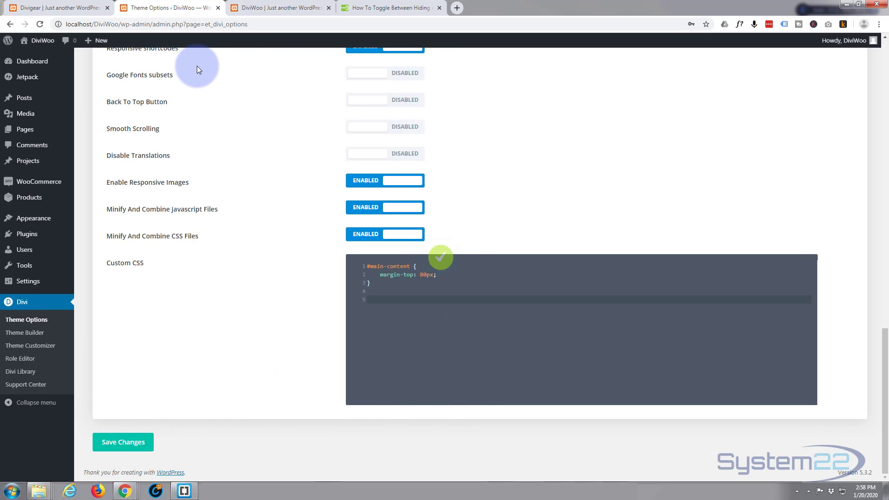
Switch the shop page in Divi Builder to Wireframe view.
{"action": "left_click", "coordinate": [291, 8]}
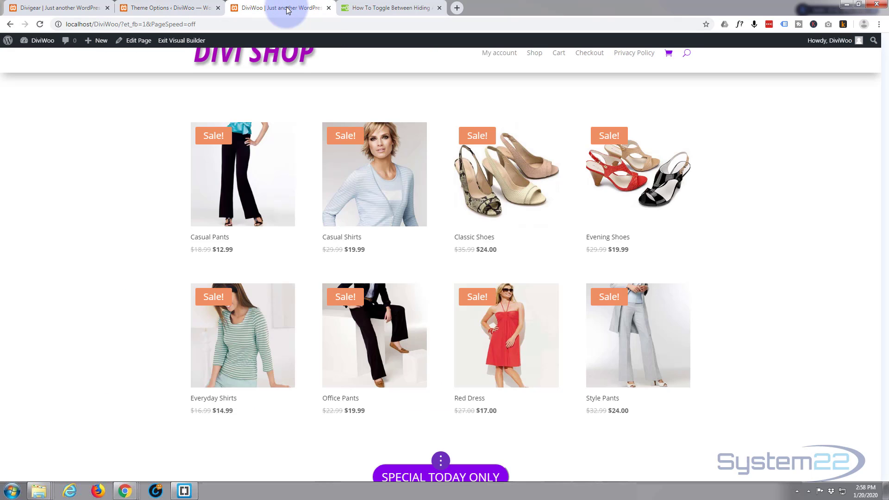
{"action": "scroll", "coordinate": [354, 195], "scroll_direction": "down", "scroll_amount": 3}
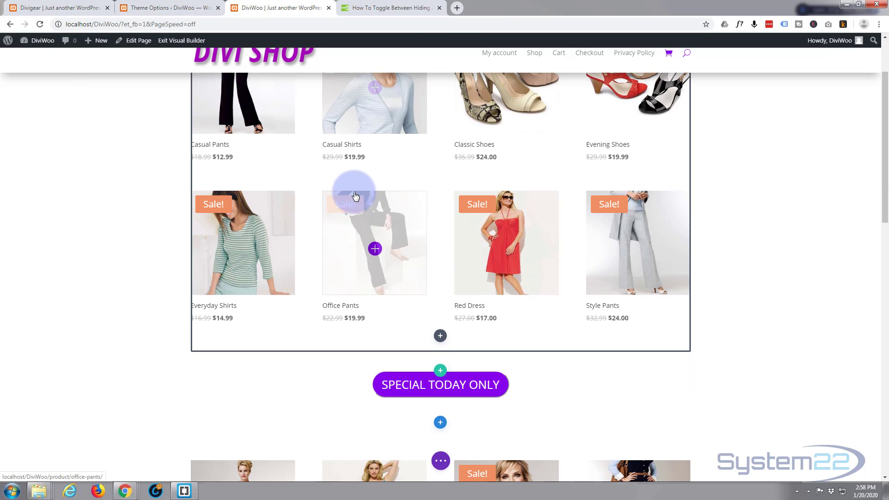
{"action": "scroll", "coordinate": [354, 196], "scroll_direction": "down", "scroll_amount": 2}
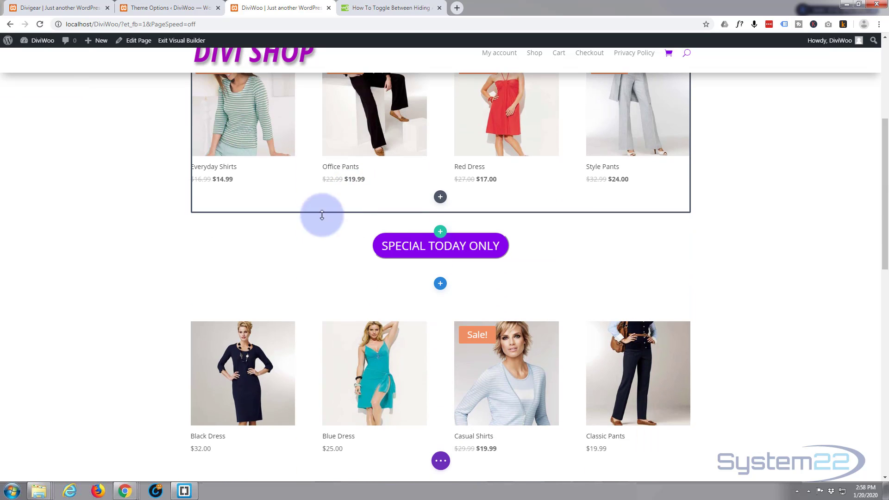
{"action": "left_click", "coordinate": [440, 461]}
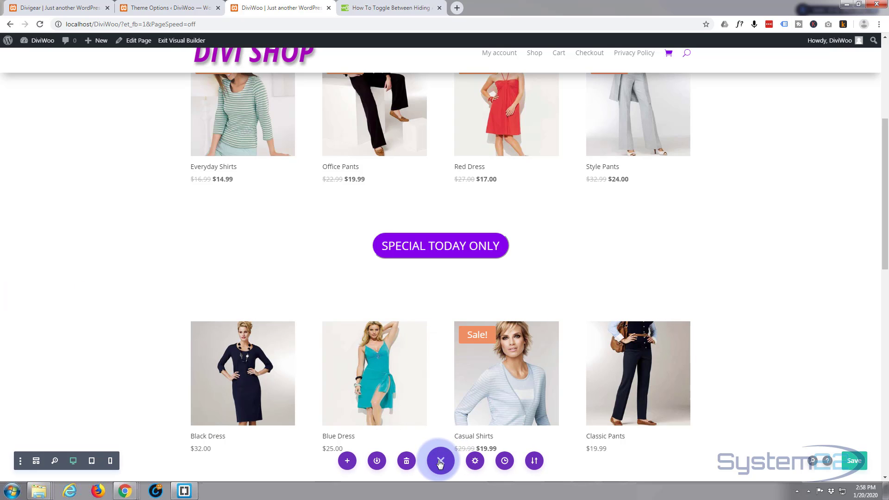
{"action": "left_click", "coordinate": [36, 461]}
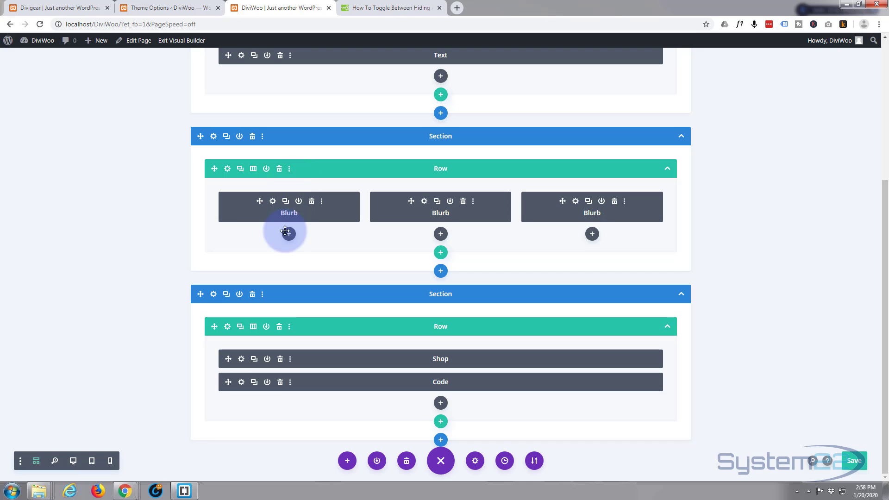
Delete the section with the three Blurbs and the row holding the Text module.
{"action": "scroll", "coordinate": [269, 245], "scroll_direction": "up", "scroll_amount": 2}
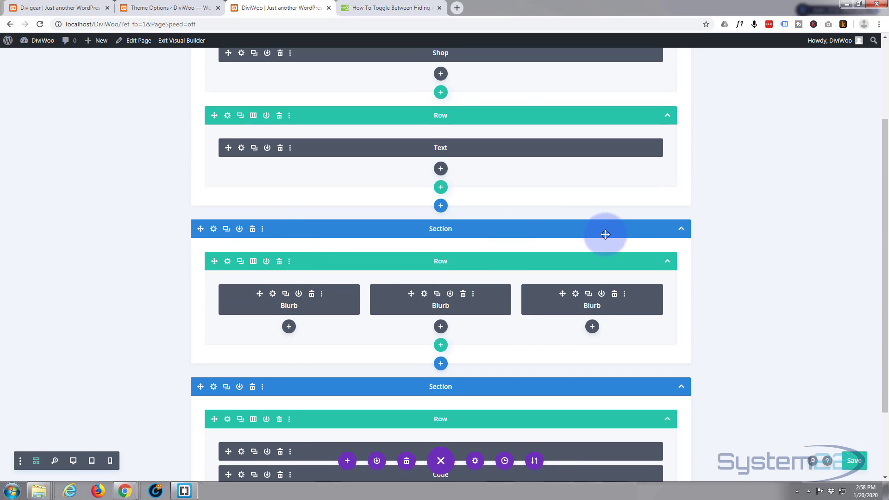
{"action": "left_click", "coordinate": [253, 231]}
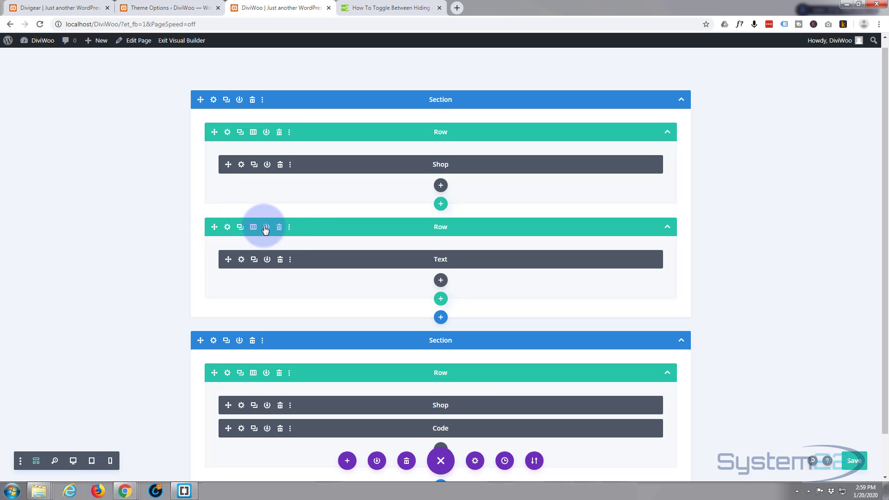
{"action": "left_click", "coordinate": [280, 228]}
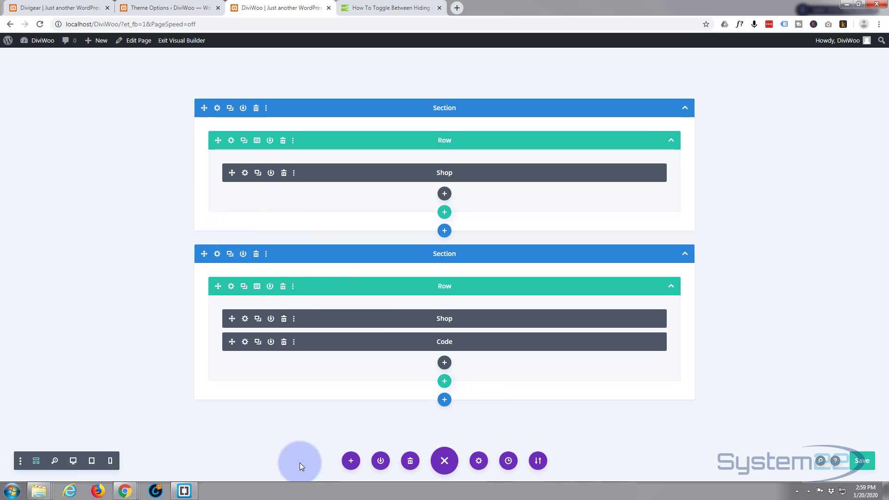
Return to Desktop view and save the page.
{"action": "left_click", "coordinate": [73, 460]}
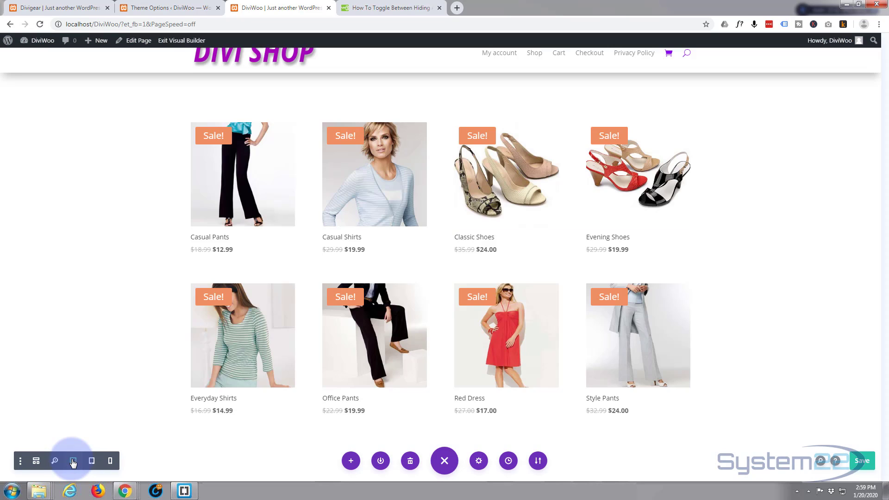
{"action": "scroll", "coordinate": [347, 298], "scroll_direction": "down", "scroll_amount": 6}
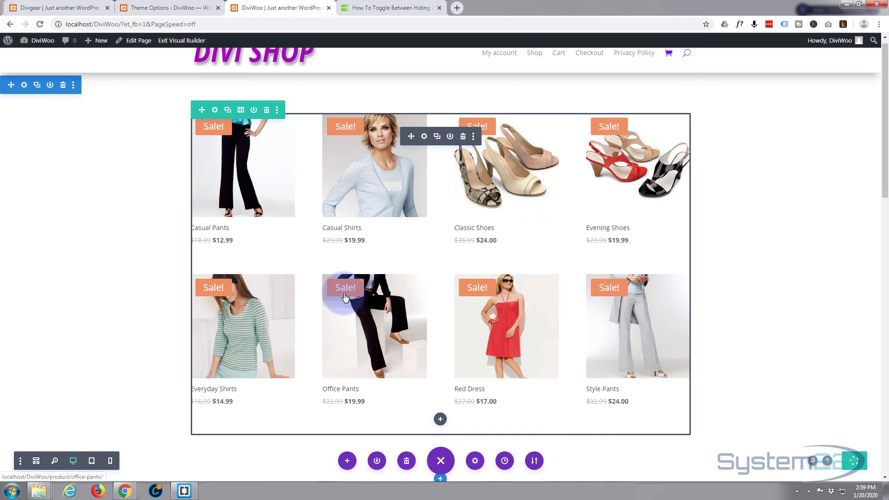
{"action": "scroll", "coordinate": [345, 297], "scroll_direction": "up", "scroll_amount": 6}
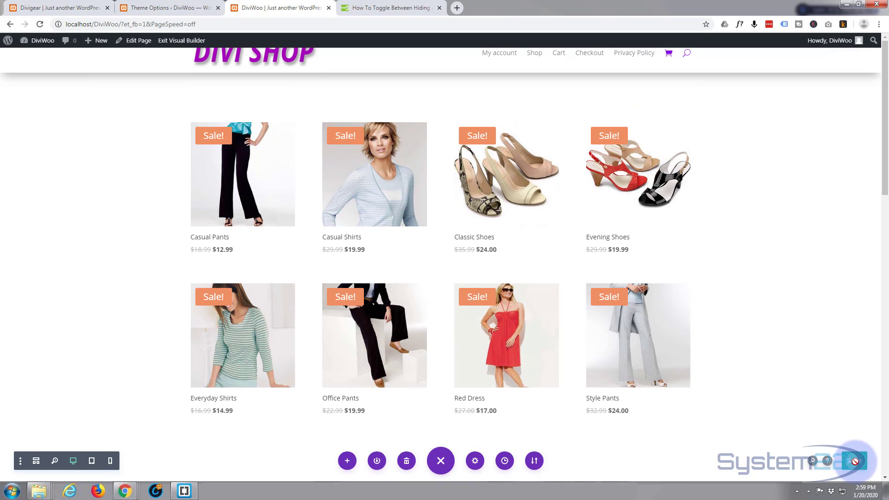
{"action": "left_click", "coordinate": [853, 461]}
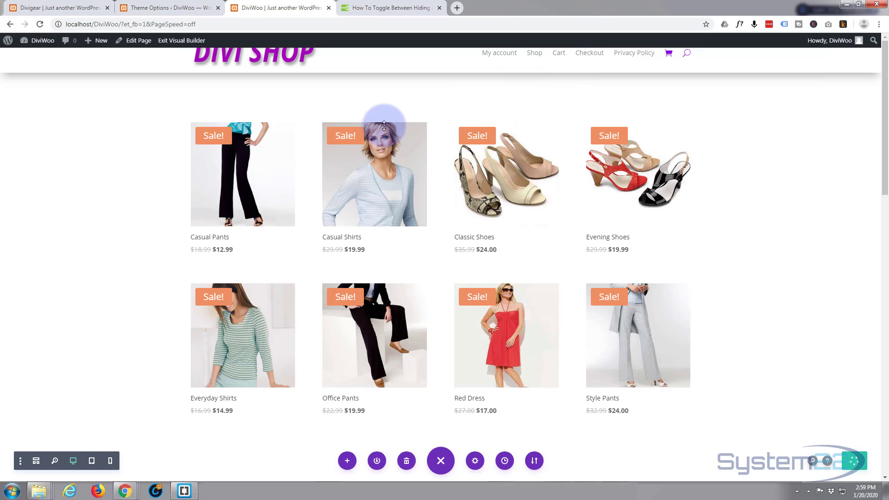
Open W3Schools' Toggle Hide and Show example in the Tryit Editor via 'Try it Yourself »'.
{"action": "left_click", "coordinate": [363, 8]}
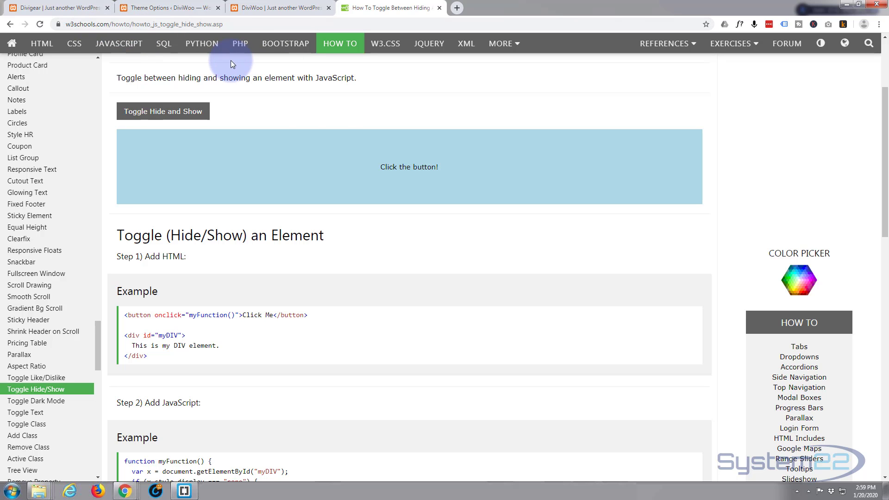
{"action": "scroll", "coordinate": [327, 113], "scroll_direction": "up", "scroll_amount": 1}
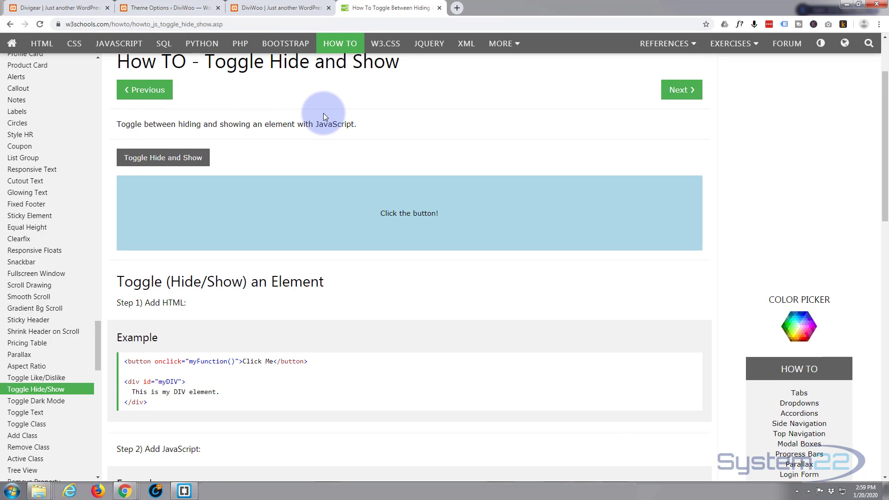
{"action": "scroll", "coordinate": [324, 113], "scroll_direction": "up", "scroll_amount": 2}
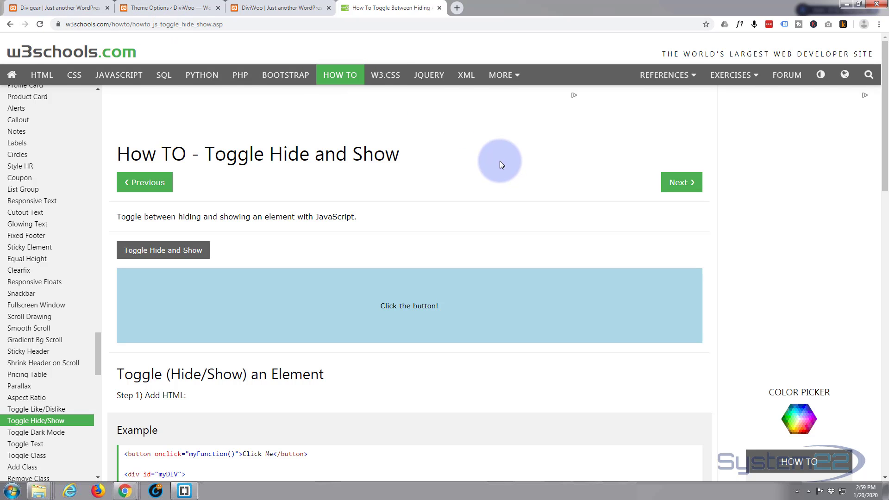
{"action": "scroll", "coordinate": [500, 163], "scroll_direction": "down", "scroll_amount": 5}
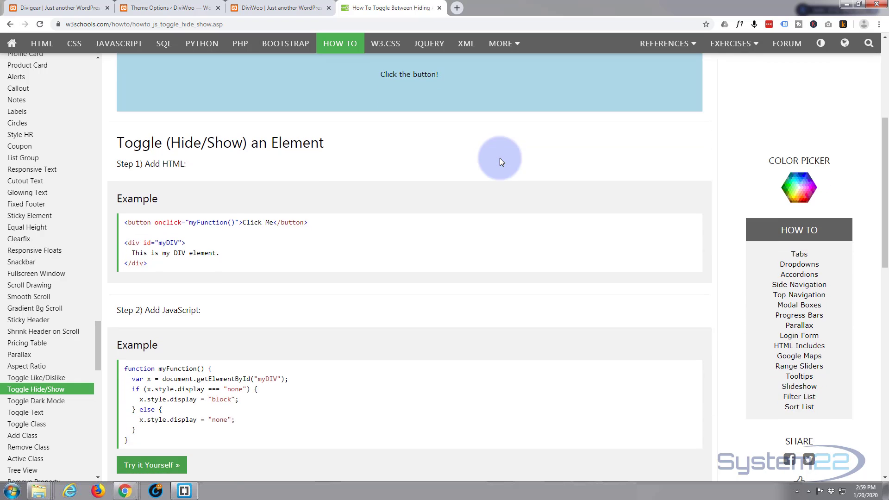
{"action": "scroll", "coordinate": [499, 157], "scroll_direction": "down", "scroll_amount": 3}
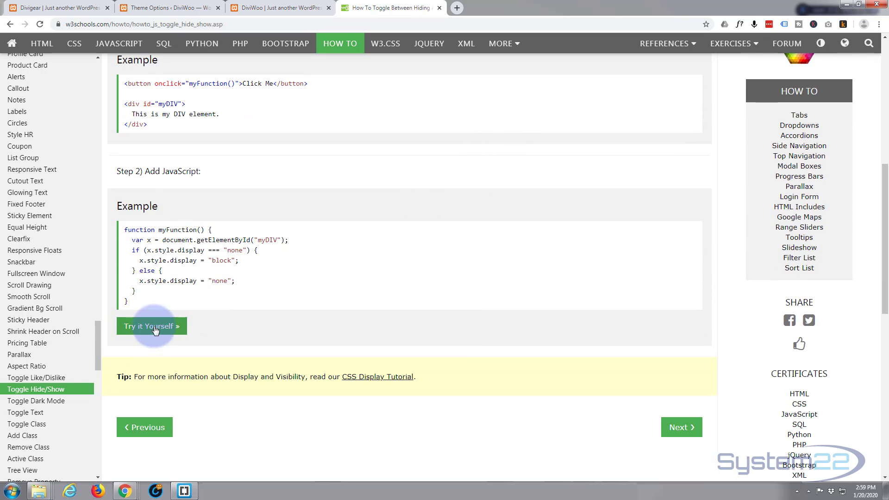
{"action": "left_click", "coordinate": [155, 329]}
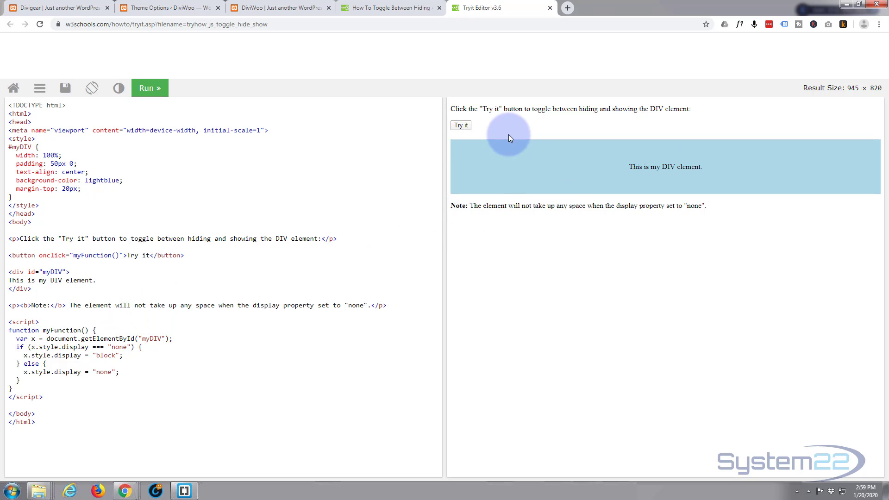
{"action": "left_click", "coordinate": [461, 124]}
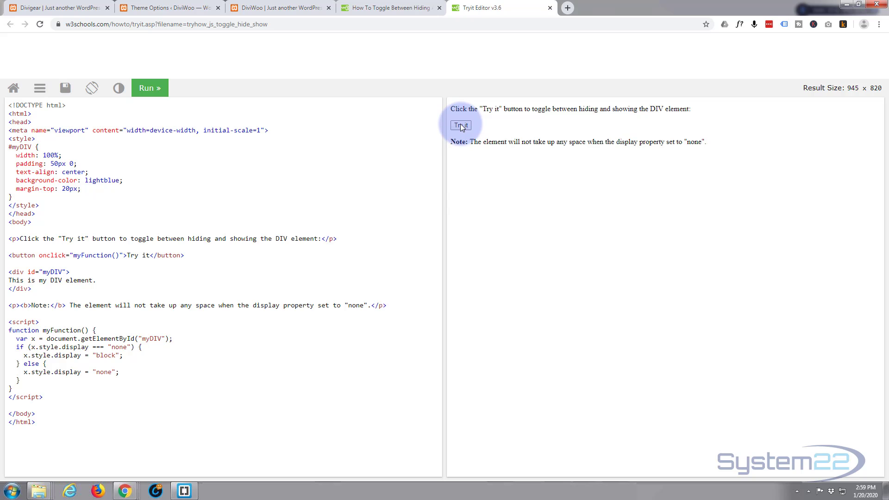
{"action": "left_click", "coordinate": [460, 126]}
{"action": "left_click", "coordinate": [461, 126]}
{"action": "left_click", "coordinate": [460, 126]}
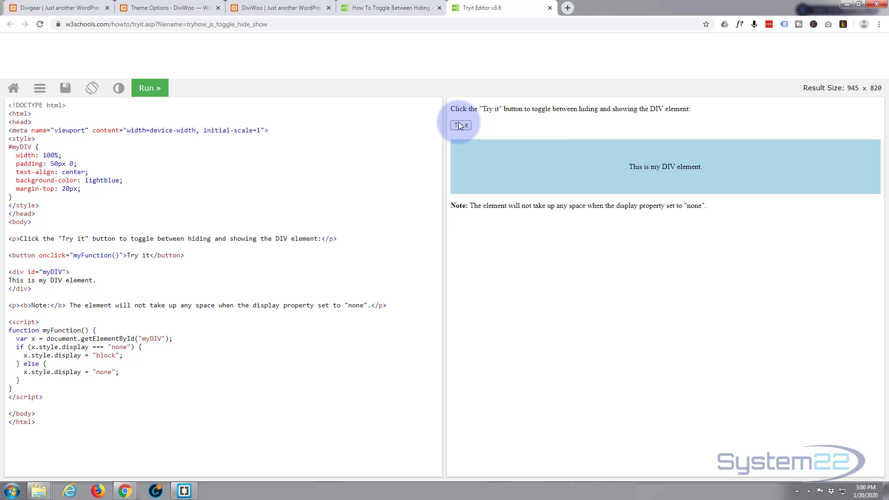
{"action": "left_click", "coordinate": [460, 126]}
{"action": "left_click", "coordinate": [460, 126]}
{"action": "left_click", "coordinate": [460, 126]}
{"action": "left_click", "coordinate": [459, 125]}
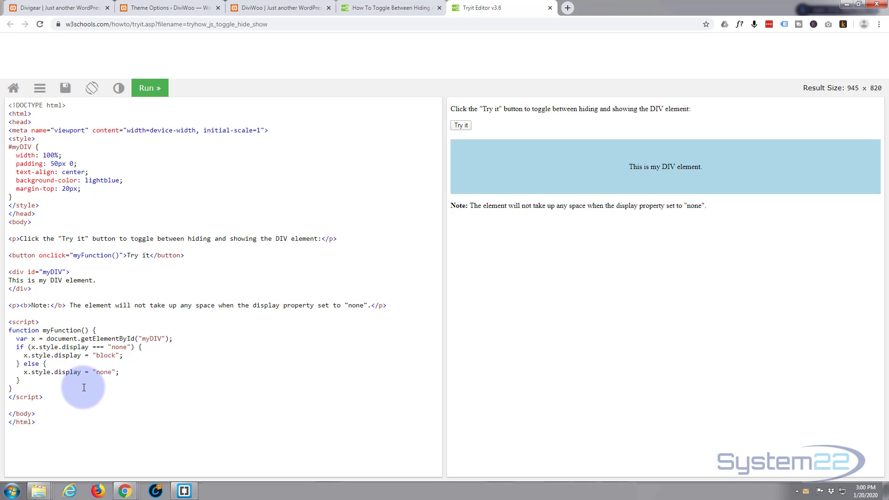
Add a Regular section with a three-column row below the products.
{"action": "left_click", "coordinate": [275, 8]}
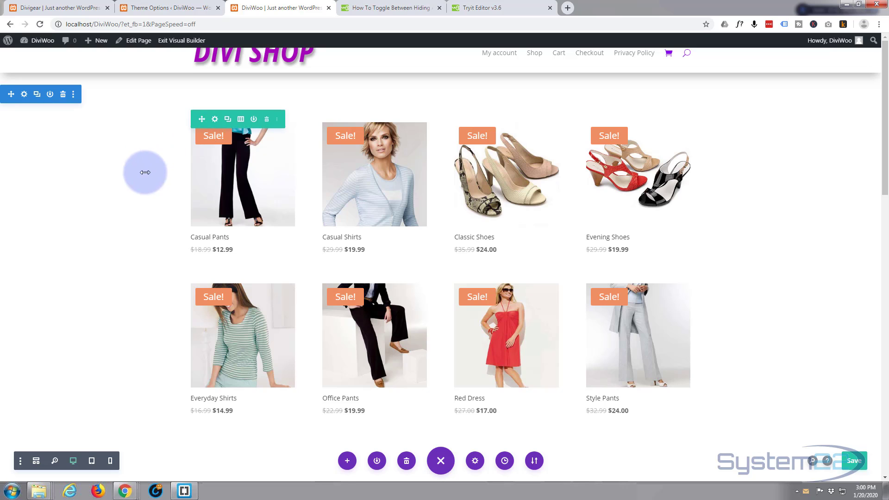
{"action": "scroll", "coordinate": [105, 177], "scroll_direction": "down", "scroll_amount": 5}
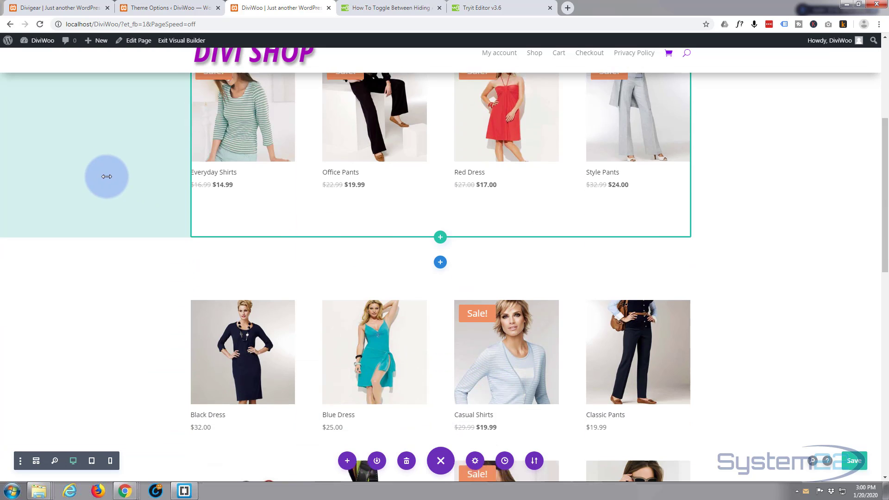
{"action": "scroll", "coordinate": [324, 195], "scroll_direction": "up", "scroll_amount": 2}
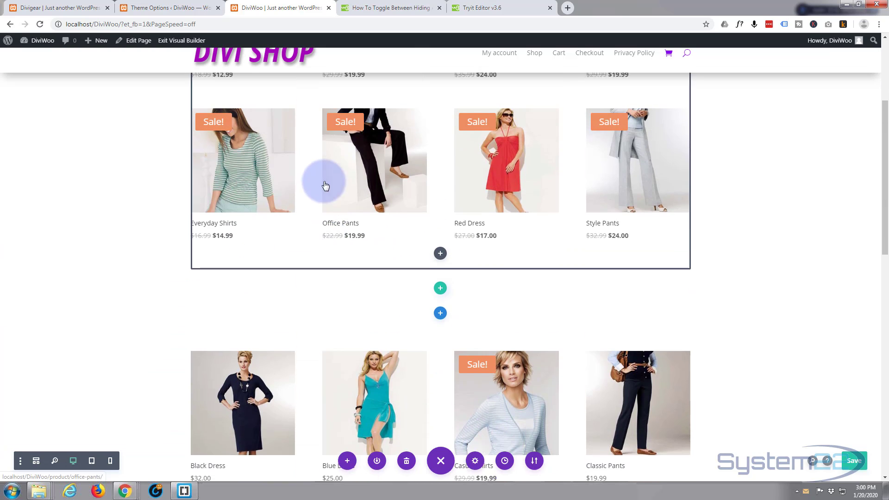
{"action": "scroll", "coordinate": [224, 224], "scroll_direction": "down", "scroll_amount": 2}
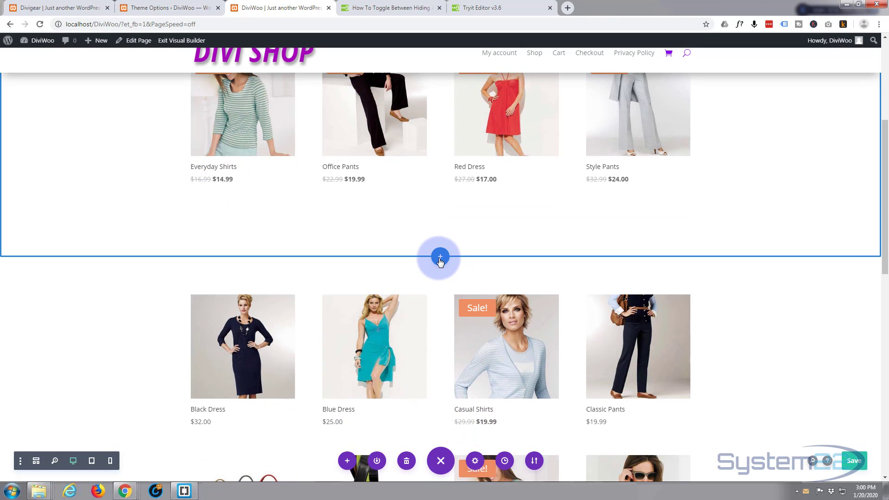
{"action": "left_click", "coordinate": [439, 258]}
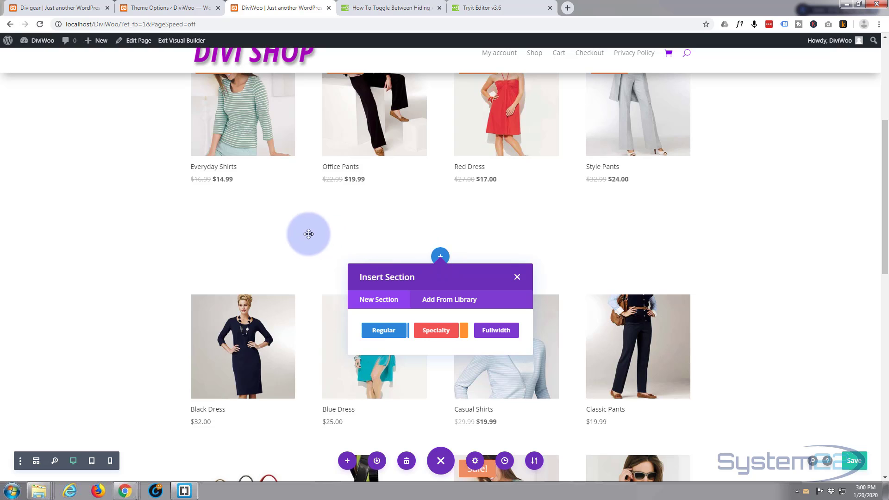
{"action": "scroll", "coordinate": [306, 234], "scroll_direction": "down", "scroll_amount": 2}
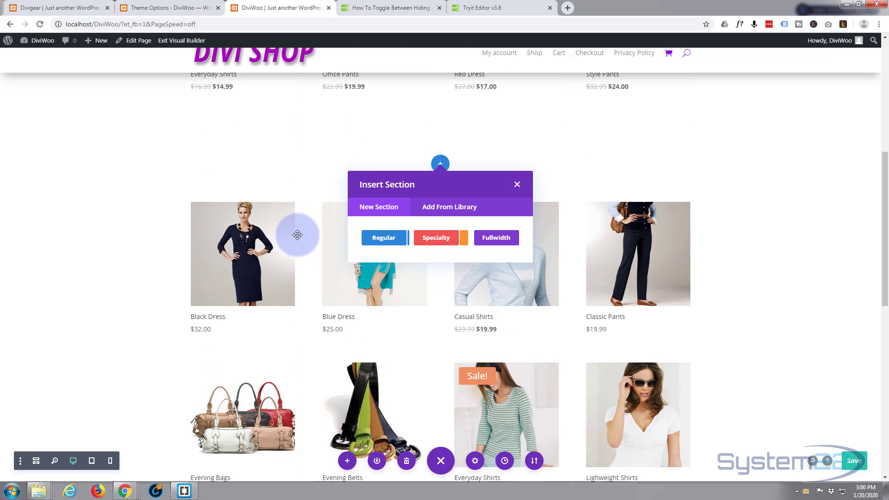
{"action": "left_click", "coordinate": [384, 238]}
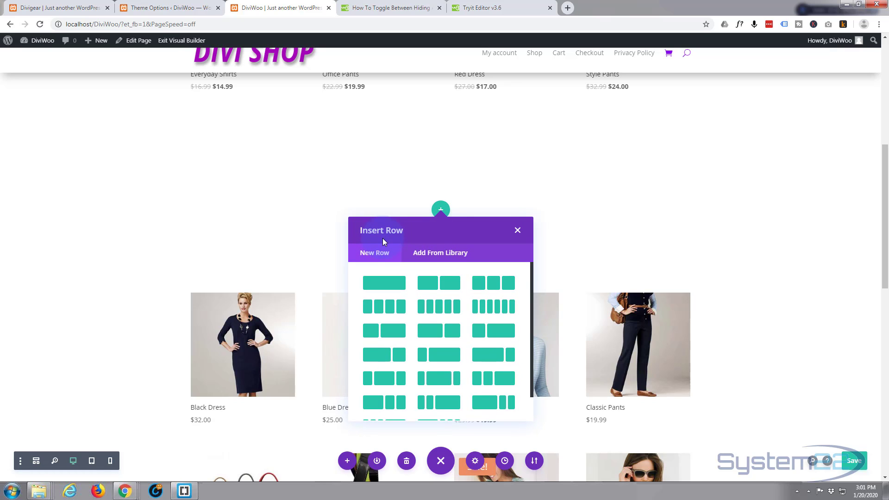
{"action": "left_click", "coordinate": [492, 285]}
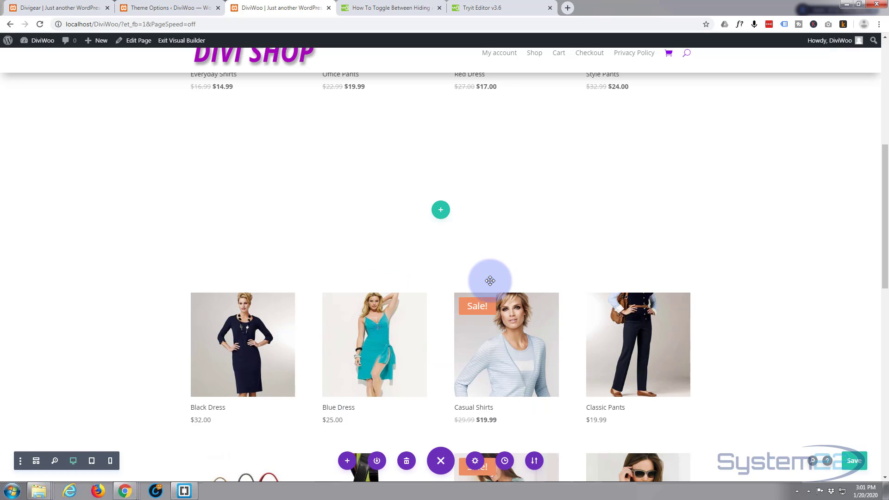
Add a Blurb to the first column using the red and black sandals image from the Media Library.
{"action": "scroll", "coordinate": [320, 313], "scroll_direction": "down", "scroll_amount": 2}
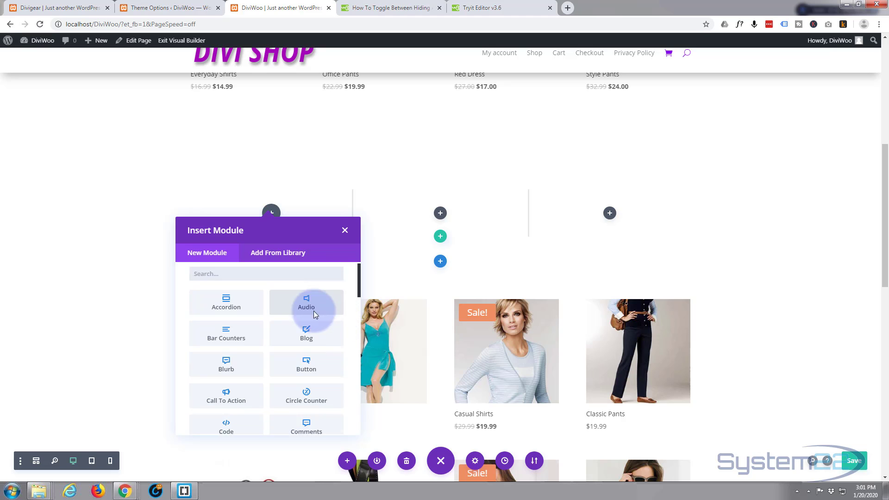
{"action": "left_click", "coordinate": [233, 290]}
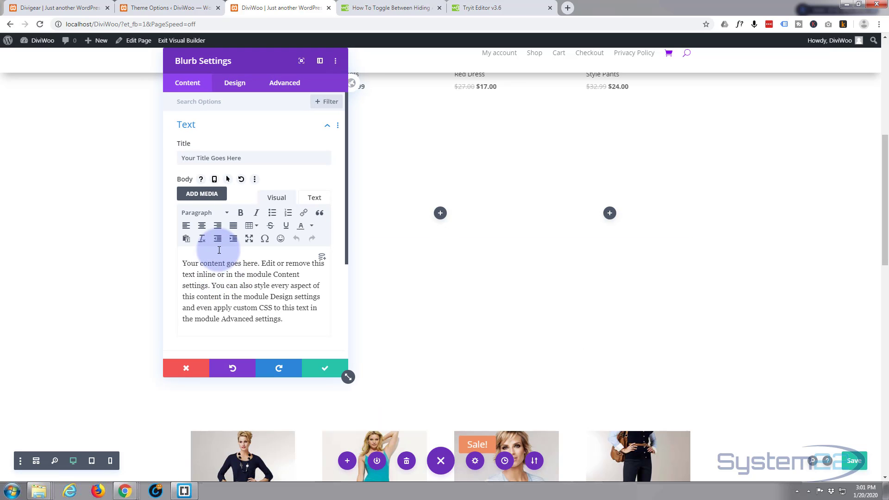
{"action": "scroll", "coordinate": [225, 139], "scroll_direction": "down", "scroll_amount": 3}
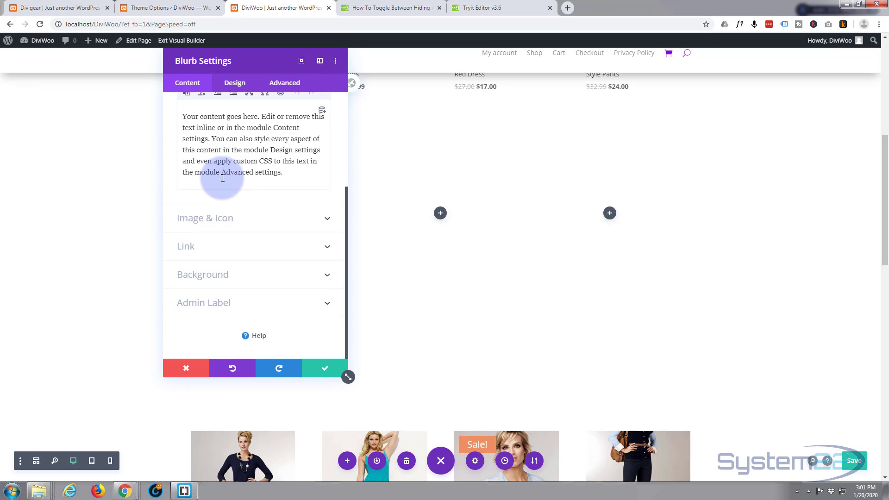
{"action": "left_click", "coordinate": [245, 219]}
{"action": "left_click", "coordinate": [238, 225]}
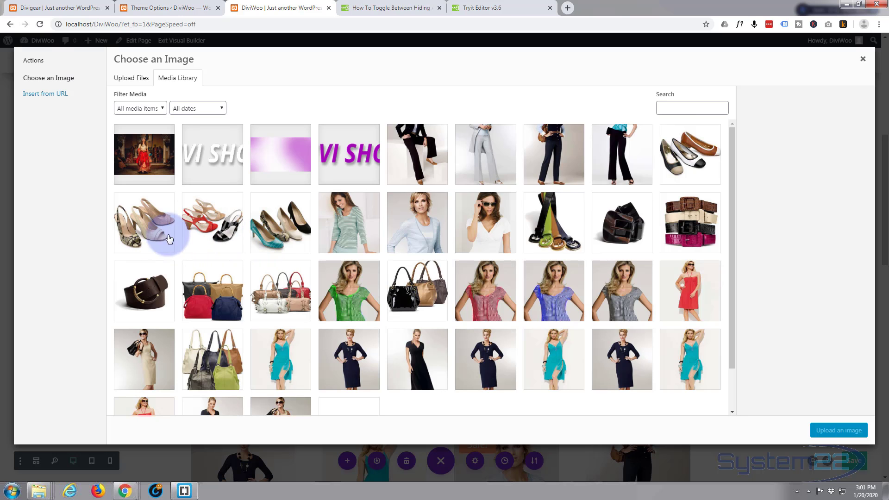
{"action": "left_click", "coordinate": [212, 223]}
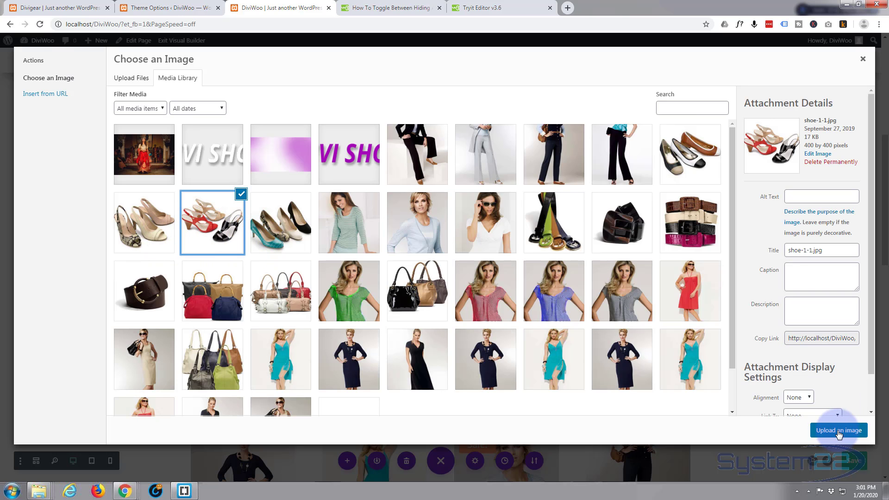
{"action": "left_click", "coordinate": [839, 430]}
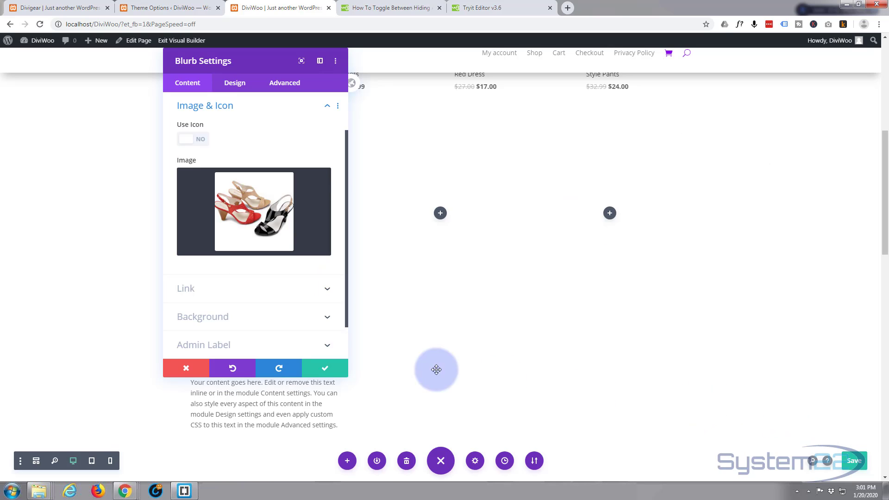
{"action": "left_click", "coordinate": [324, 368]}
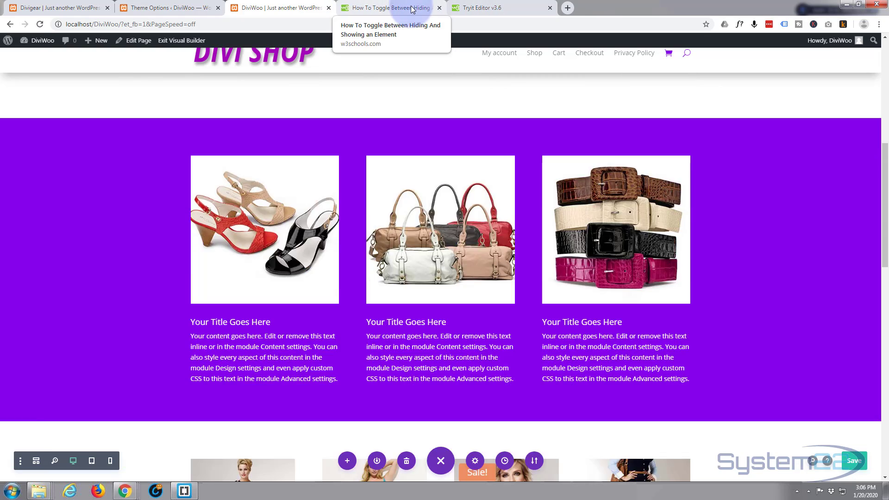
Copy the 'myDIV' id from the W3Schools example code, then go back to the Divi shop page.
{"action": "left_click", "coordinate": [411, 8]}
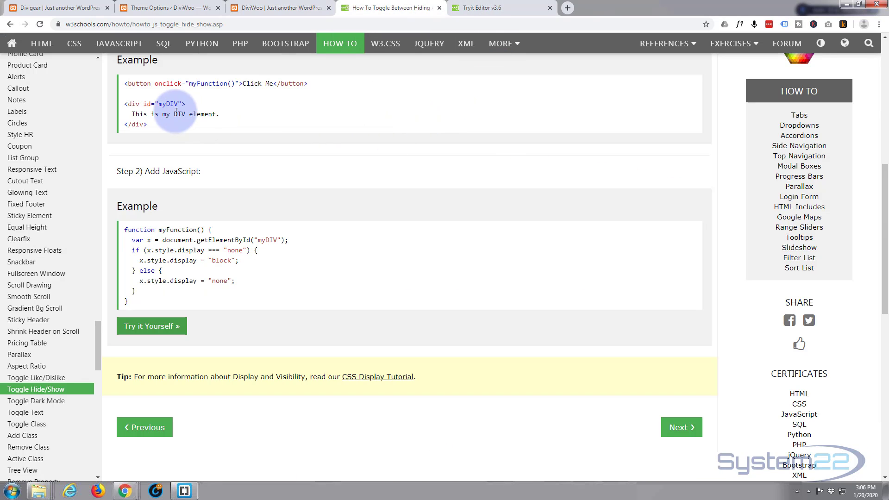
{"action": "left_click_drag", "start_coordinate": [159, 104], "coordinate": [177, 104]}
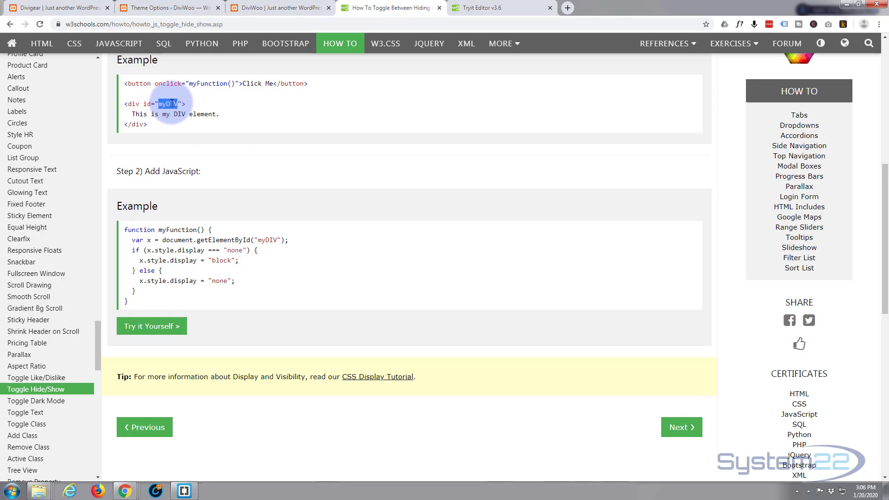
{"action": "right_click", "coordinate": [179, 105]}
{"action": "left_click", "coordinate": [199, 110]}
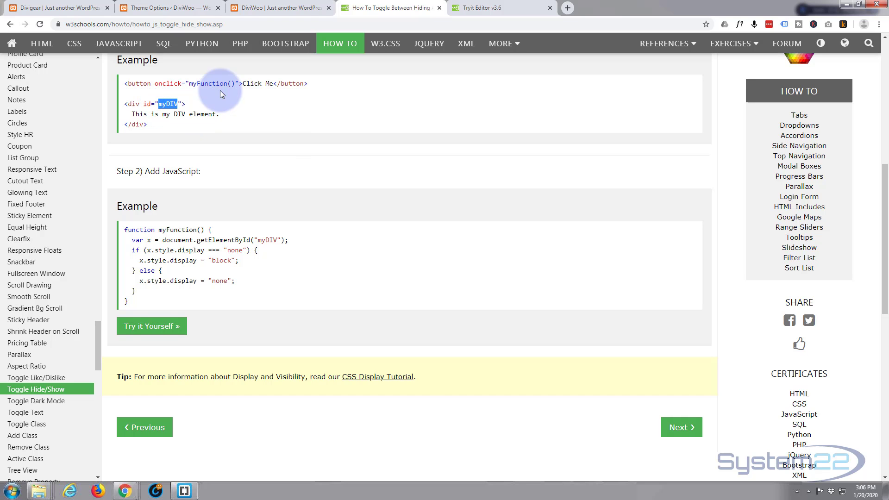
{"action": "left_click", "coordinate": [273, 8]}
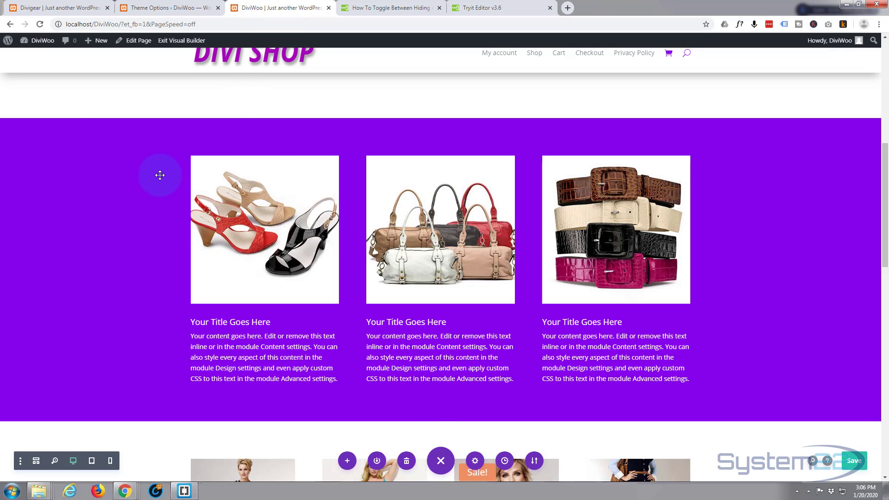
Paste myDIV into the purple section's Advanced CSS ID field and save the section settings.
{"action": "mouse_move", "coordinate": [65, 169]}
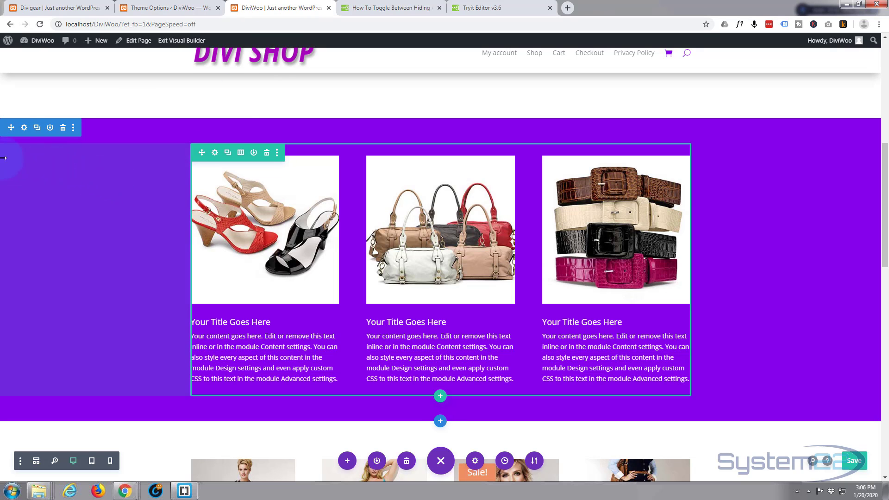
{"action": "left_click", "coordinate": [24, 128]}
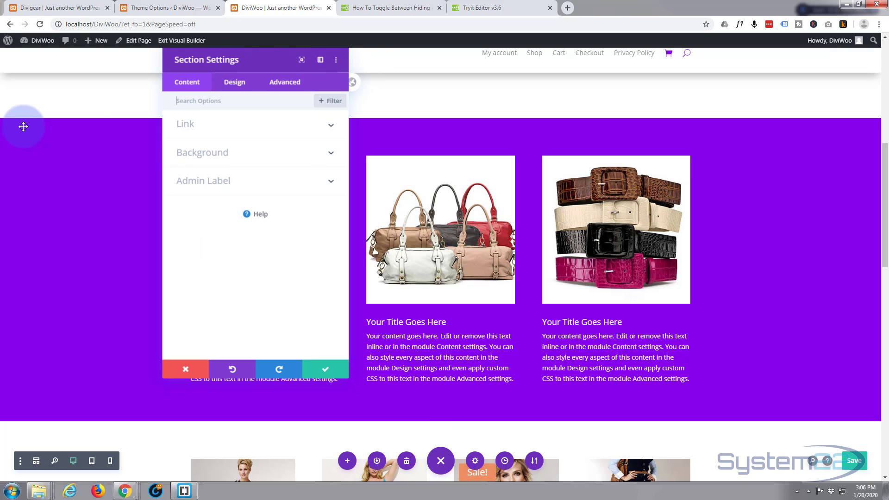
{"action": "left_click", "coordinate": [291, 84]}
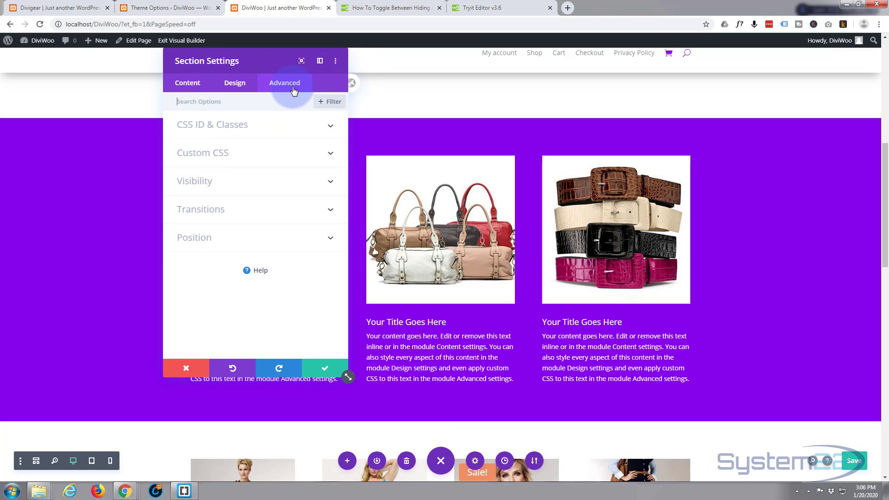
{"action": "left_click", "coordinate": [271, 133]}
{"action": "left_click", "coordinate": [182, 147]}
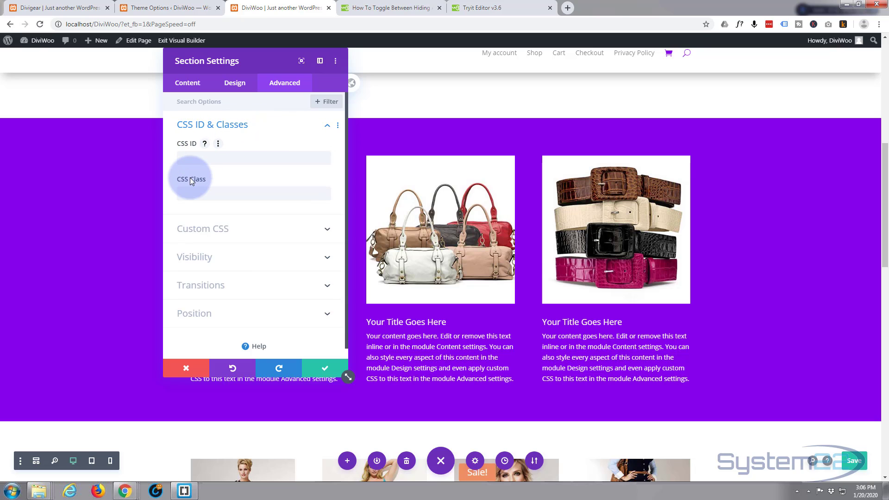
{"action": "left_click", "coordinate": [234, 163]}
{"action": "key", "text": "ctrl+v"}
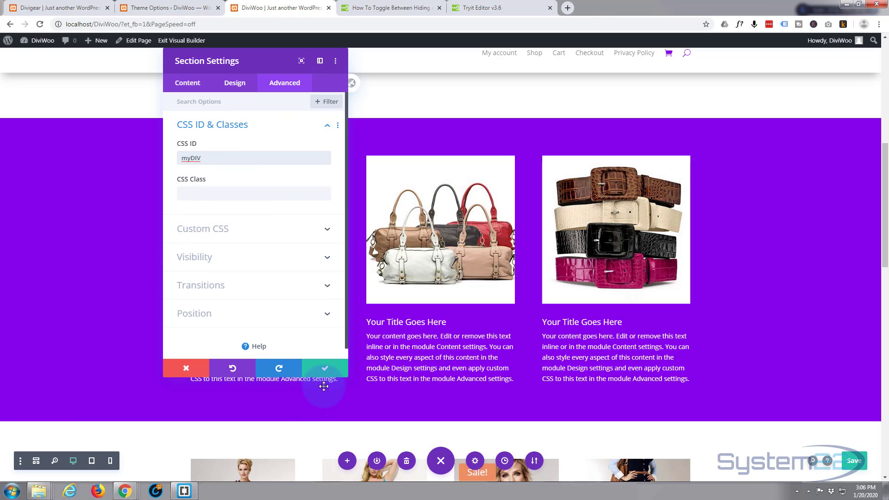
{"action": "left_click", "coordinate": [325, 369]}
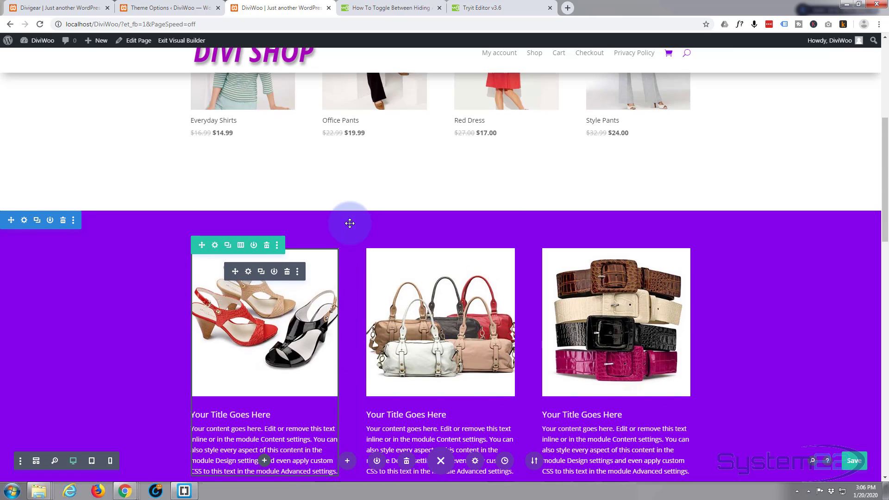
Add a new one-column row above the purple section.
{"action": "scroll", "coordinate": [113, 391], "scroll_direction": "up", "scroll_amount": 3}
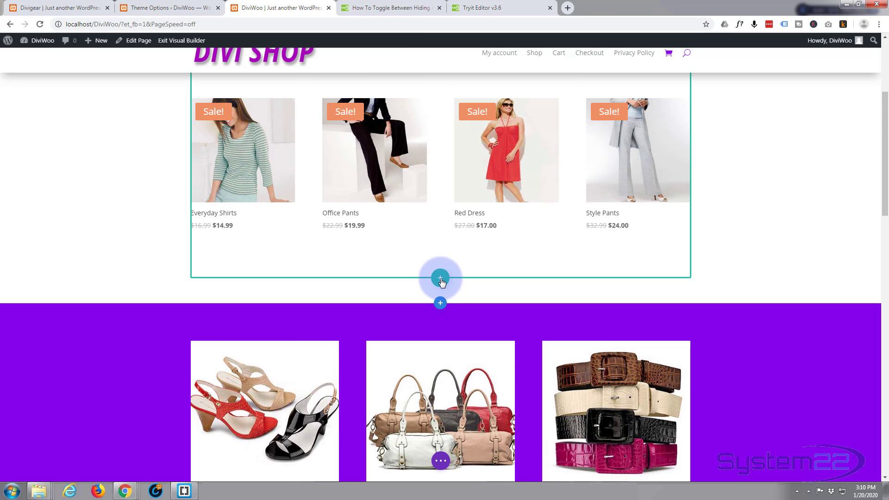
{"action": "left_click", "coordinate": [440, 279]}
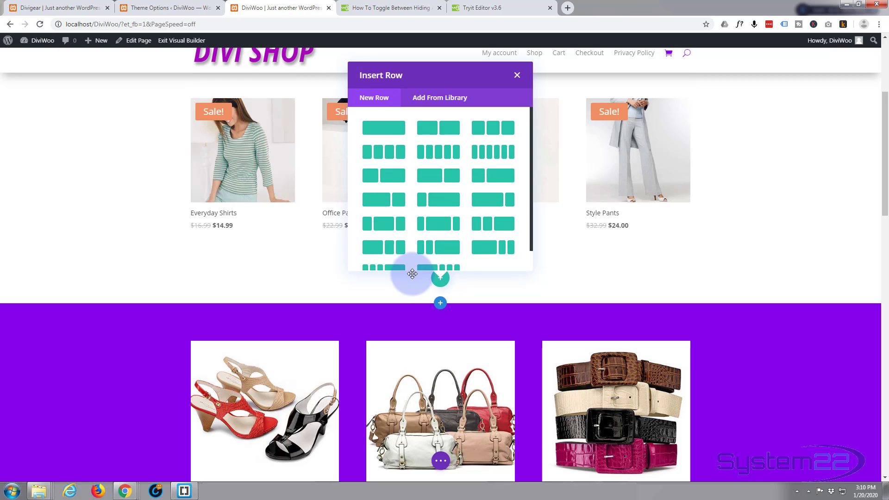
{"action": "left_click", "coordinate": [374, 132]}
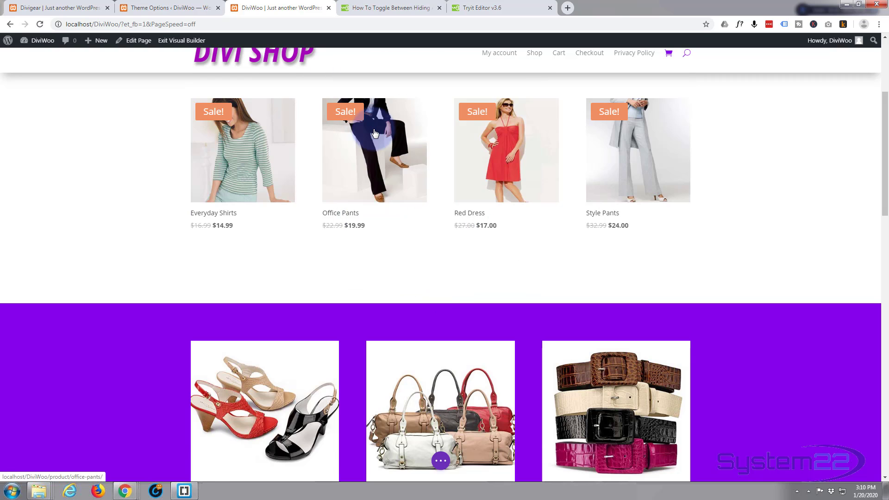
Insert a Text module into the row and delete its placeholder body HTML.
{"action": "scroll", "coordinate": [429, 199], "scroll_direction": "down", "scroll_amount": 3}
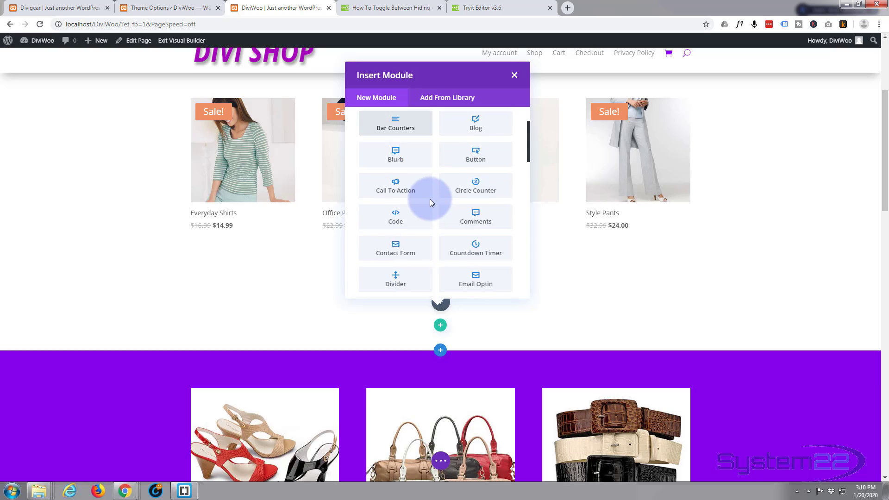
{"action": "scroll", "coordinate": [451, 224], "scroll_direction": "down", "scroll_amount": 5}
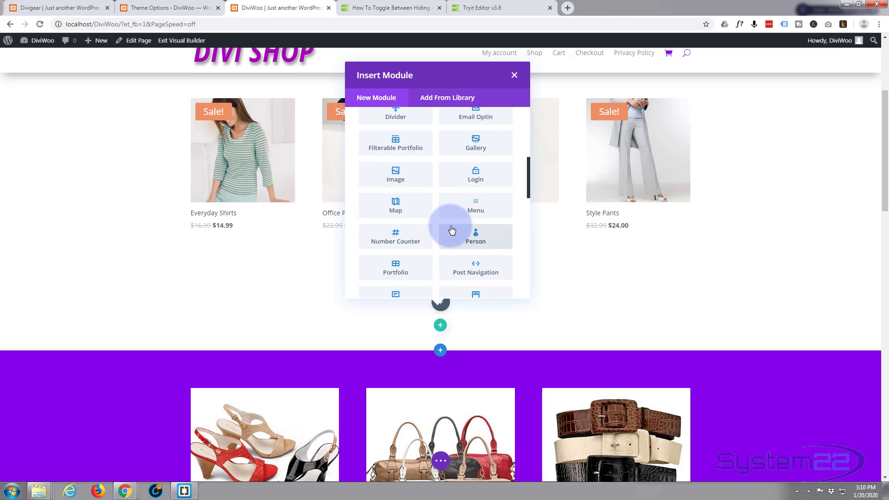
{"action": "scroll", "coordinate": [451, 224], "scroll_direction": "down", "scroll_amount": 2}
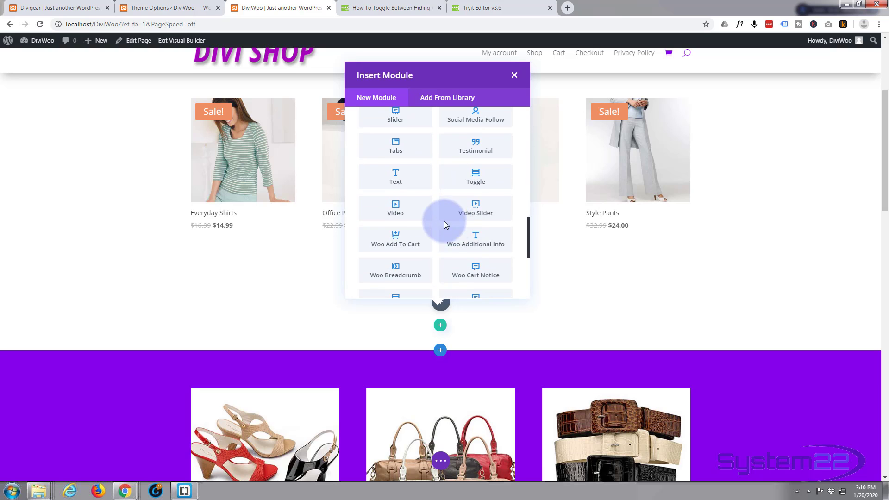
{"action": "left_click", "coordinate": [397, 179]}
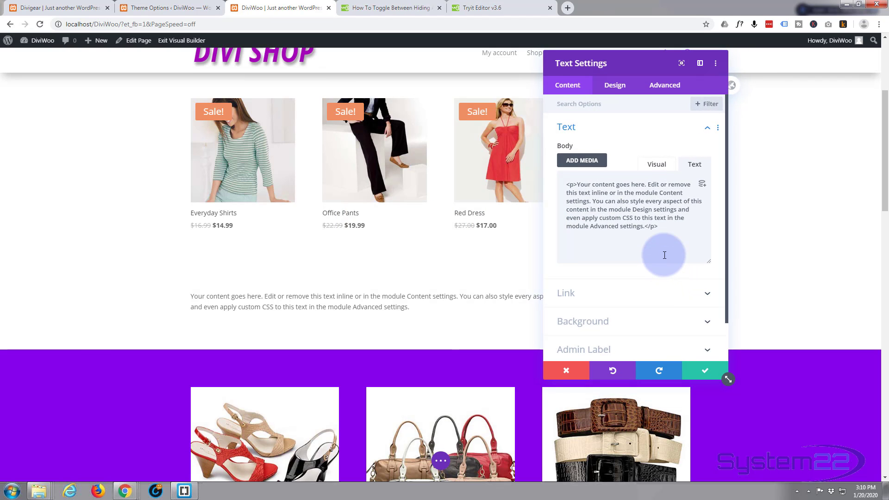
{"action": "left_click_drag", "start_coordinate": [659, 230], "coordinate": [552, 169]}
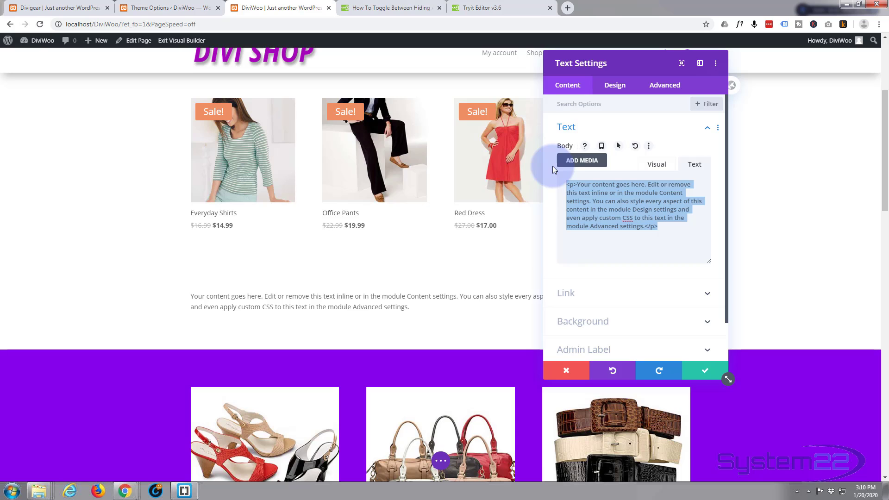
{"action": "key", "text": "BackSpace"}
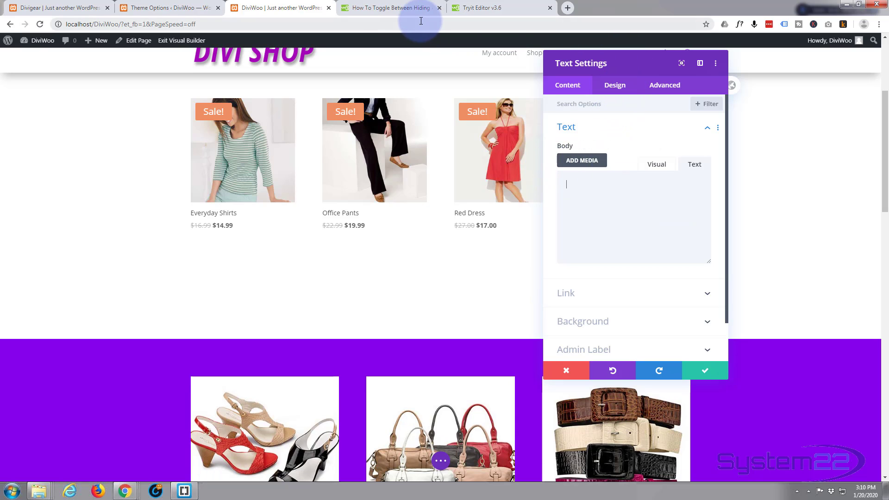
Select the <button onclick="myFunction()">Click Me</button> line in the W3Schools example.
{"action": "left_click", "coordinate": [381, 9]}
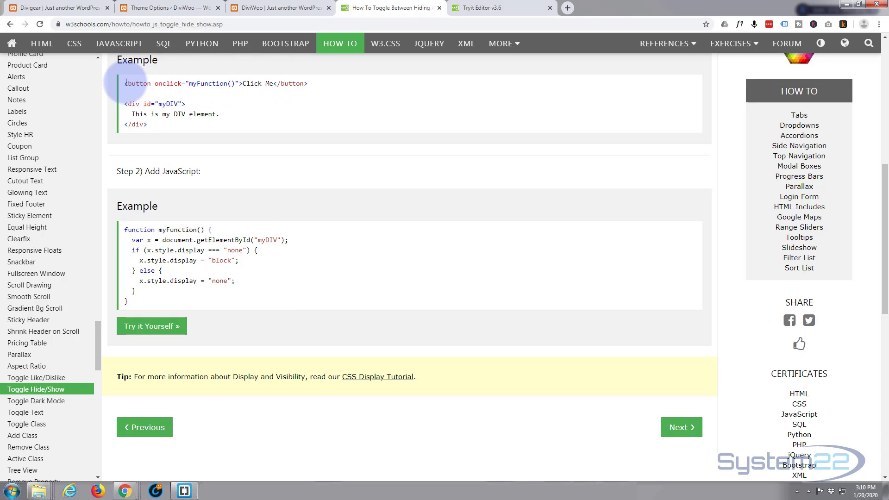
{"action": "left_click_drag", "start_coordinate": [125, 83], "coordinate": [308, 85]}
{"action": "key", "text": "ctrl+c"}
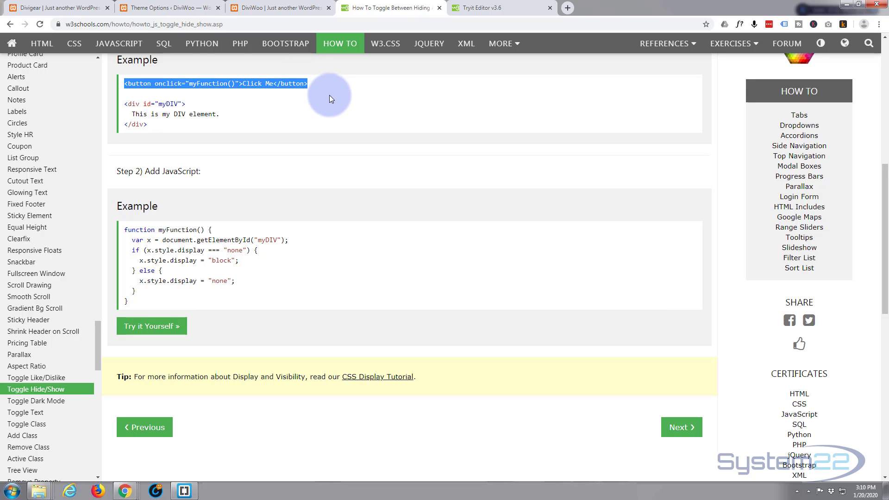
Paste the Click Me button HTML into the Text module's Body in Text mode and save it.
{"action": "left_click", "coordinate": [268, 9]}
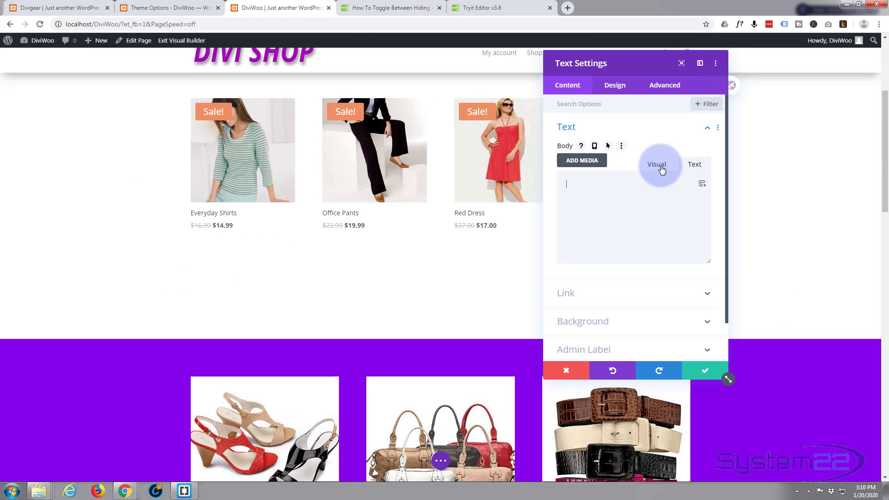
{"action": "left_click", "coordinate": [696, 164]}
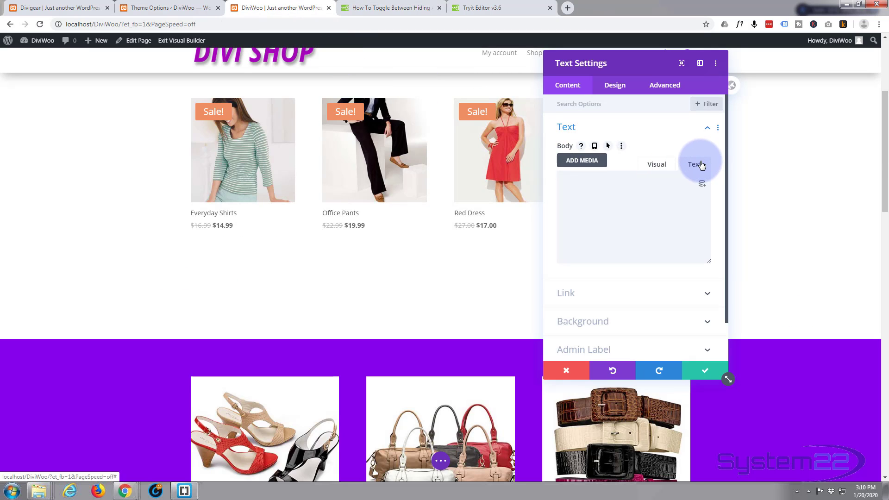
{"action": "left_click", "coordinate": [660, 165]}
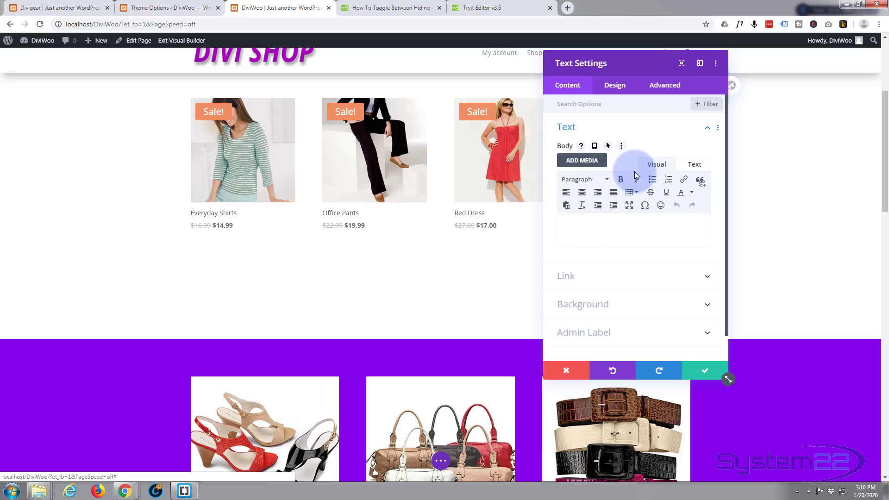
{"action": "left_click", "coordinate": [694, 165]}
{"action": "left_click", "coordinate": [594, 203]}
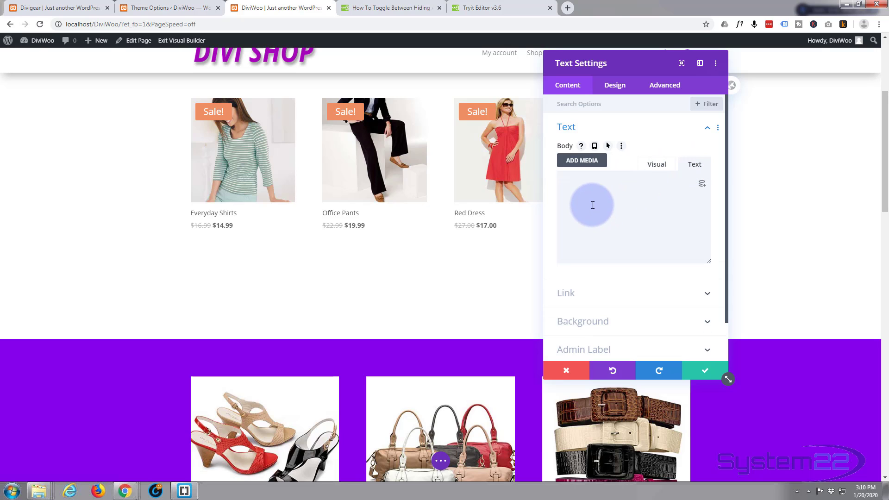
{"action": "key", "text": "ctrl+v"}
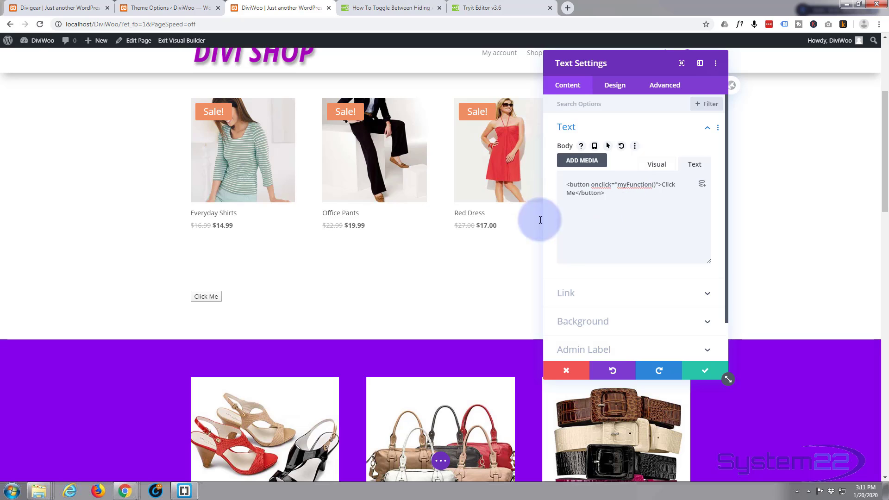
{"action": "left_click", "coordinate": [704, 370]}
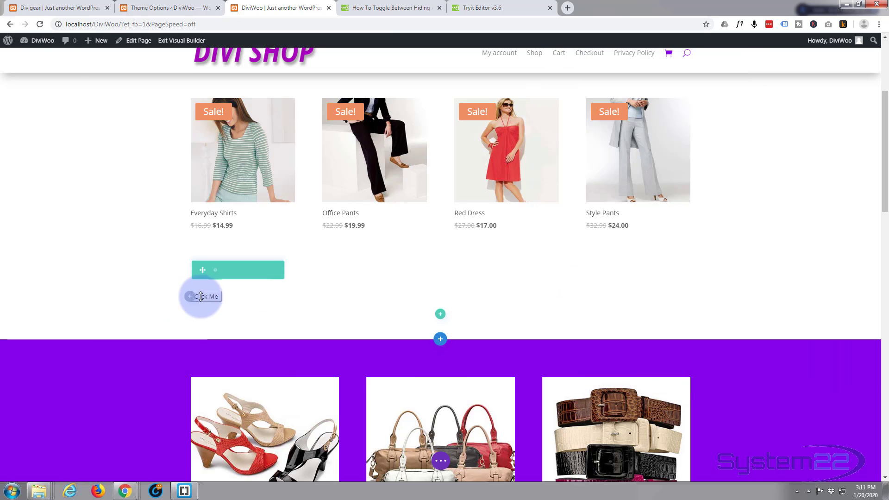
{"action": "scroll", "coordinate": [318, 315], "scroll_direction": "down", "scroll_amount": 2}
{"action": "scroll", "coordinate": [351, 301], "scroll_direction": "down", "scroll_amount": 2}
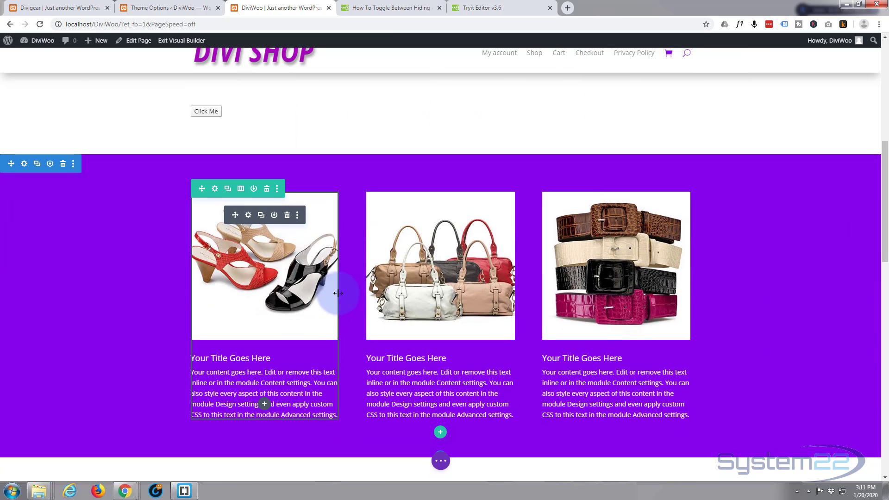
{"action": "scroll", "coordinate": [348, 320], "scroll_direction": "up", "scroll_amount": 2}
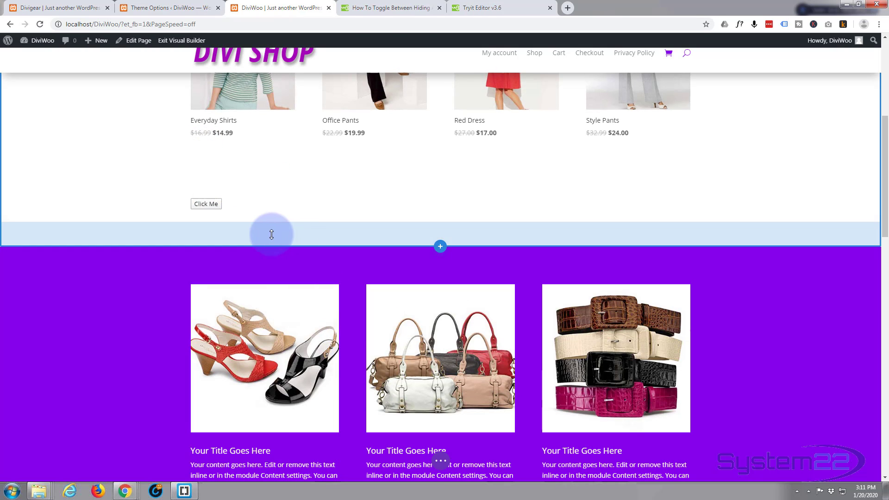
Open the toggle hide/show example in the Tryit Editor, select its <script> block, and return to Divi.
{"action": "left_click", "coordinate": [379, 12]}
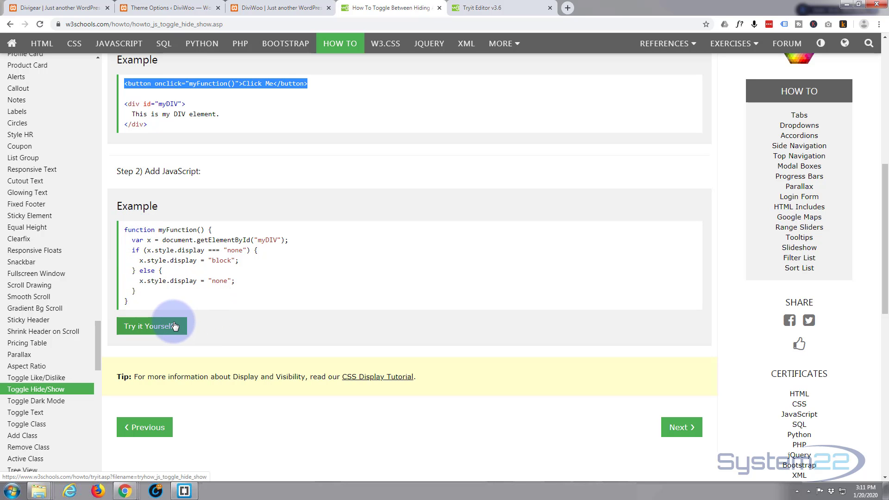
{"action": "left_click", "coordinate": [475, 6]}
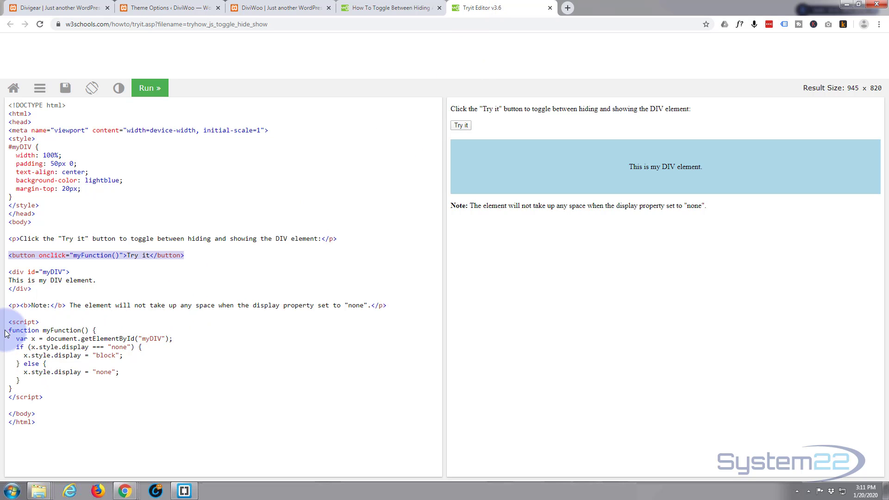
{"action": "left_click_drag", "start_coordinate": [8, 320], "coordinate": [49, 401]}
{"action": "key", "text": "ctrl+c"}
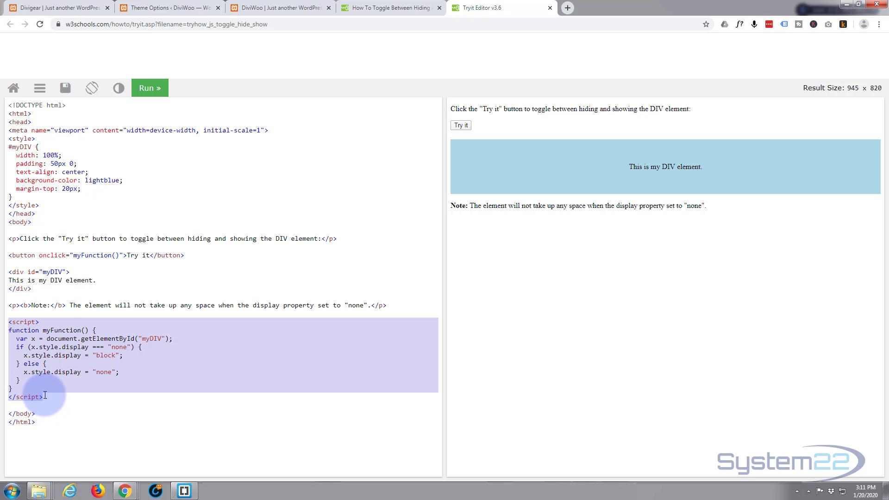
{"action": "left_click", "coordinate": [277, 7]}
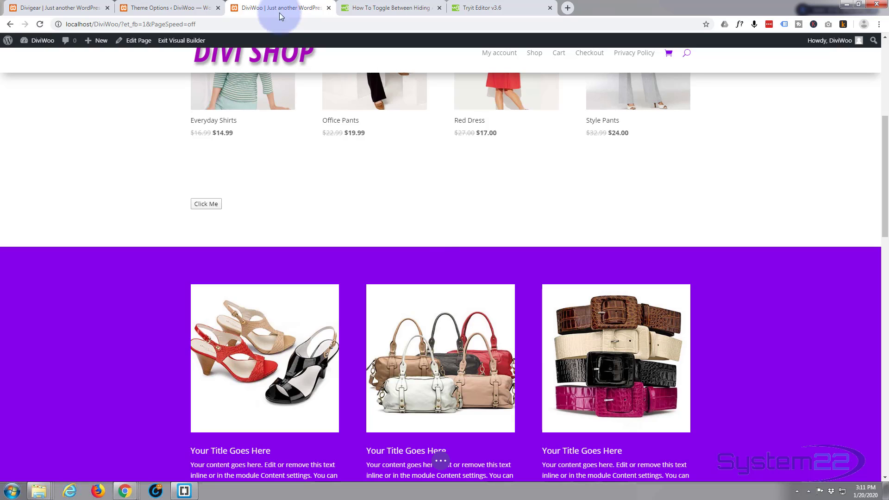
Insert a new Code module below the product grid.
{"action": "scroll", "coordinate": [334, 173], "scroll_direction": "down", "scroll_amount": 2}
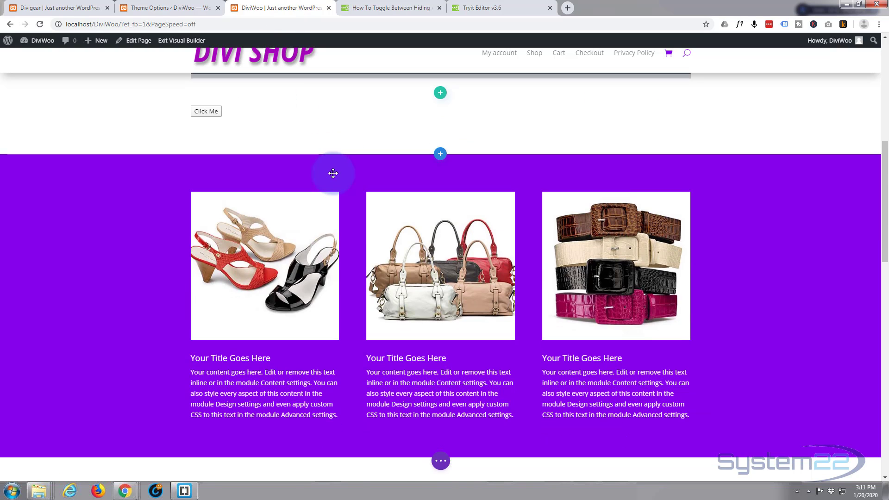
{"action": "scroll", "coordinate": [333, 173], "scroll_direction": "down", "scroll_amount": 3}
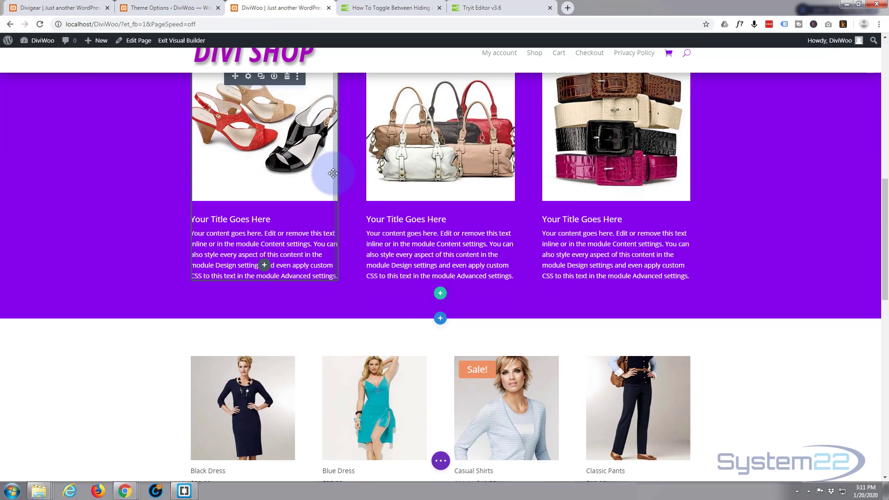
{"action": "scroll", "coordinate": [334, 174], "scroll_direction": "down", "scroll_amount": 12}
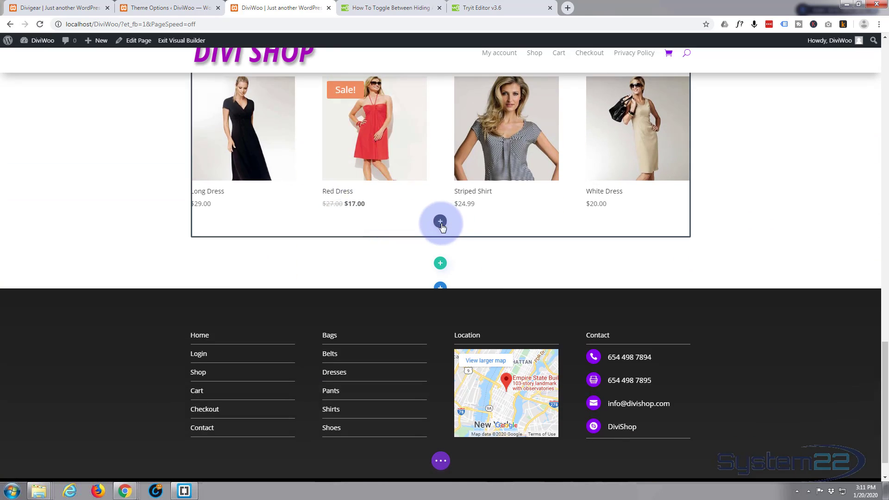
{"action": "left_click", "coordinate": [441, 222]}
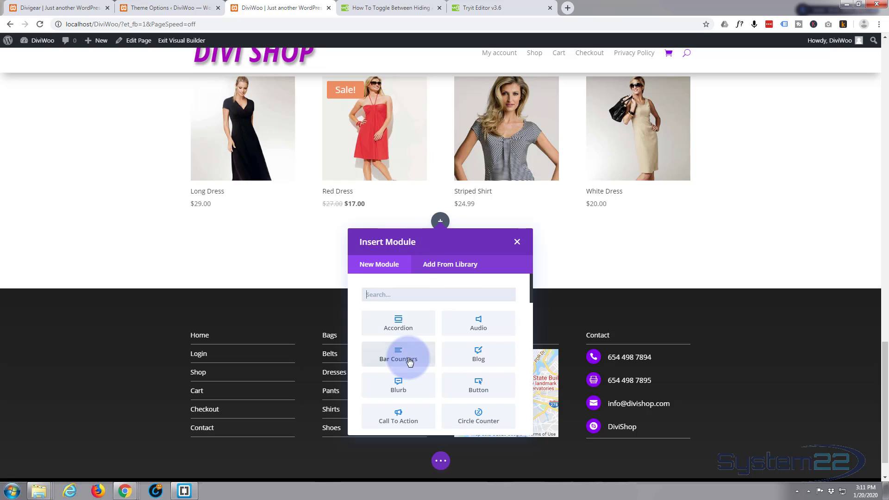
{"action": "scroll", "coordinate": [409, 361], "scroll_direction": "down", "scroll_amount": 2}
{"action": "scroll", "coordinate": [409, 362], "scroll_direction": "down", "scroll_amount": 2}
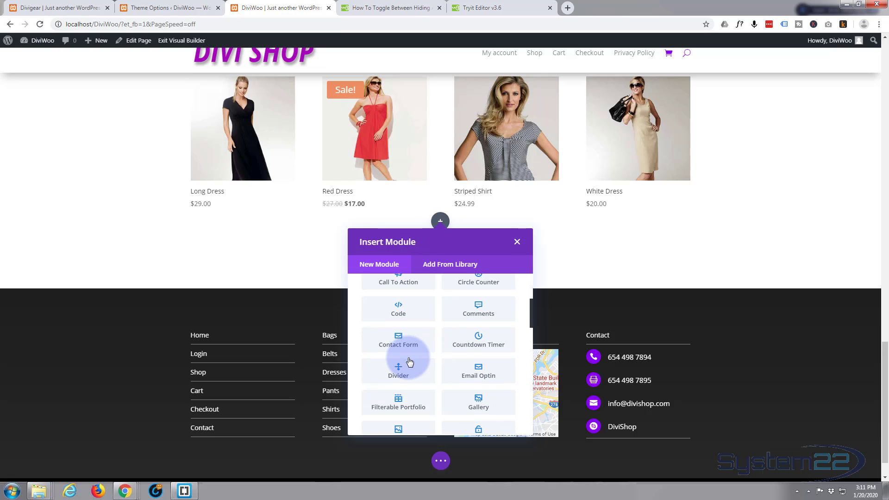
{"action": "left_click", "coordinate": [399, 308]}
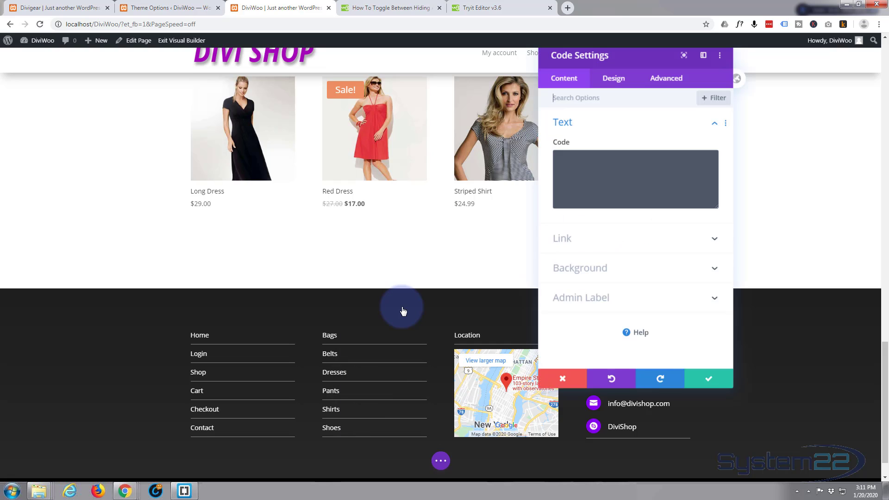
Paste the myFunction toggle script into the Code module and confirm its settings.
{"action": "left_click", "coordinate": [565, 167]}
{"action": "key", "text": "ctrl+v"}
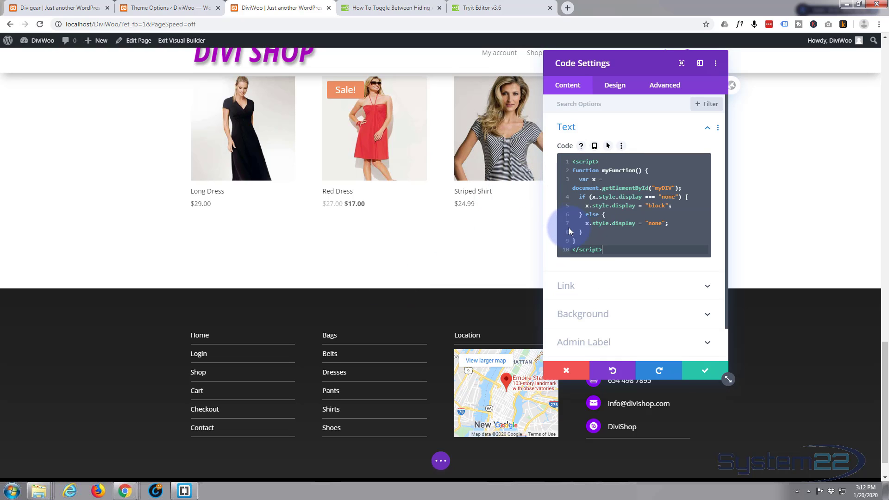
{"action": "left_click", "coordinate": [705, 371]}
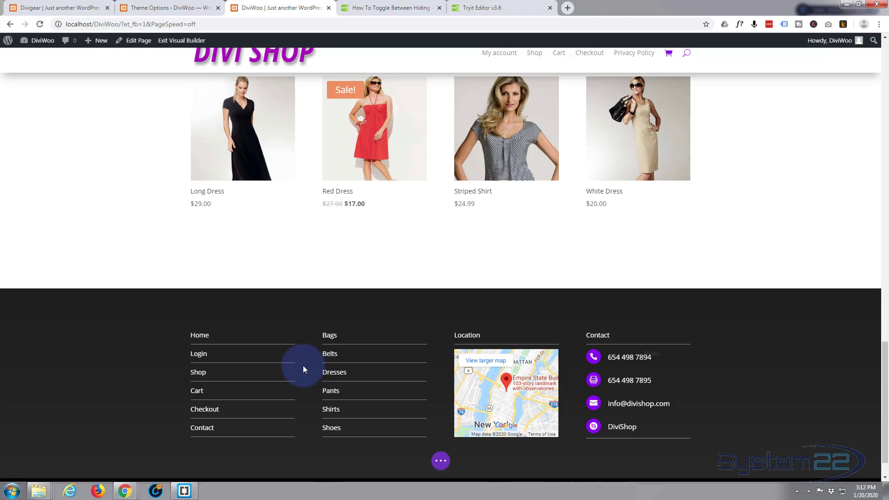
{"action": "scroll", "coordinate": [317, 274], "scroll_direction": "up", "scroll_amount": 3}
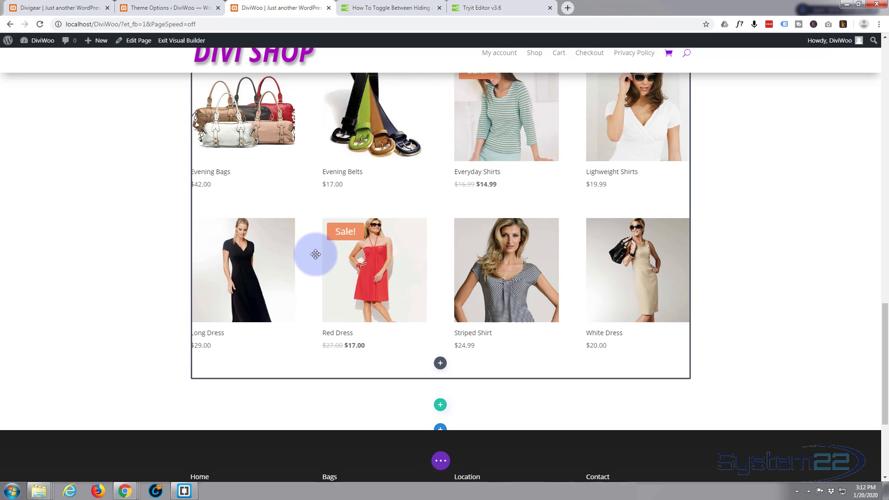
{"action": "scroll", "coordinate": [315, 255], "scroll_direction": "up", "scroll_amount": 10}
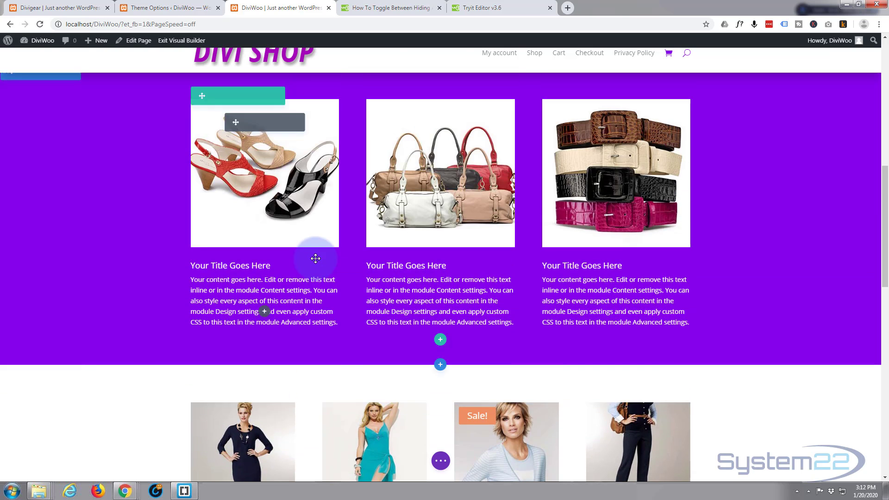
{"action": "scroll", "coordinate": [315, 258], "scroll_direction": "up", "scroll_amount": 2}
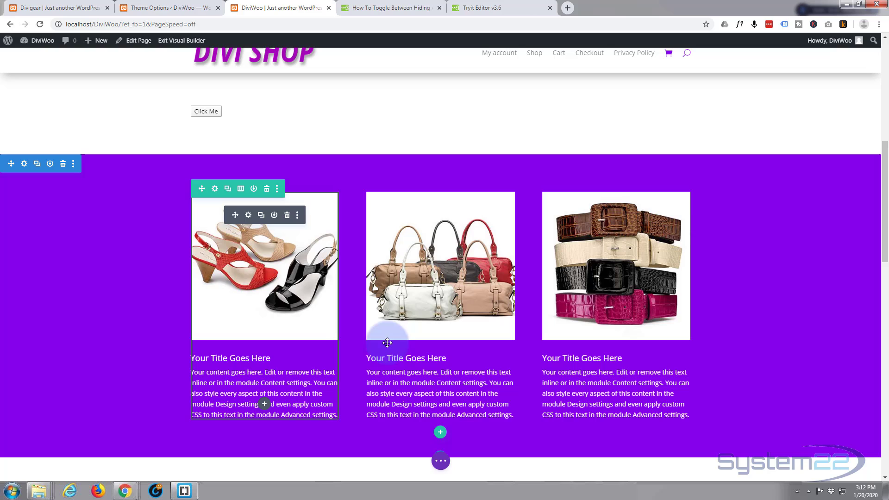
{"action": "left_click", "coordinate": [441, 462]}
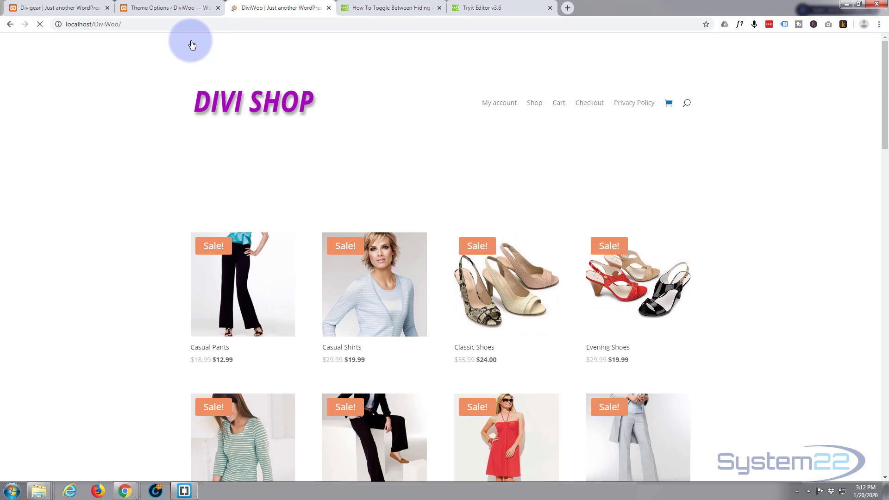
Toggle the purple three-image blurb section off and on several times with Click Me.
{"action": "scroll", "coordinate": [167, 58], "scroll_direction": "down", "scroll_amount": 5}
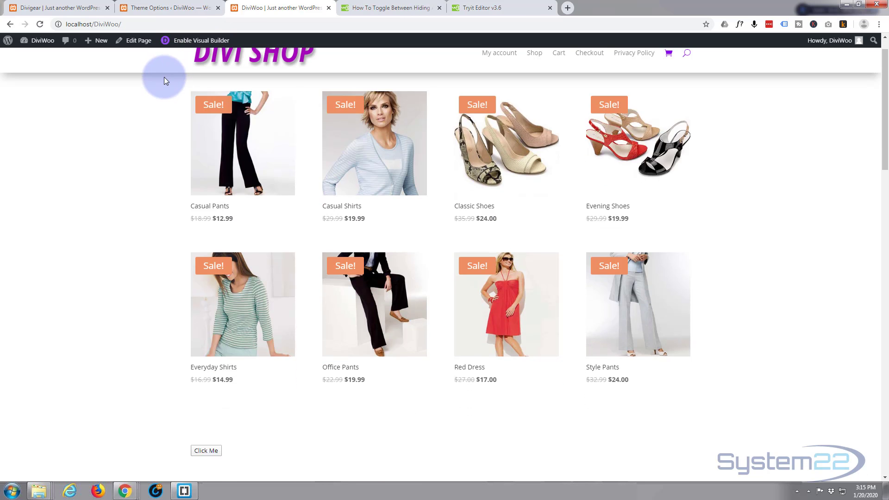
{"action": "scroll", "coordinate": [165, 87], "scroll_direction": "down", "scroll_amount": 5}
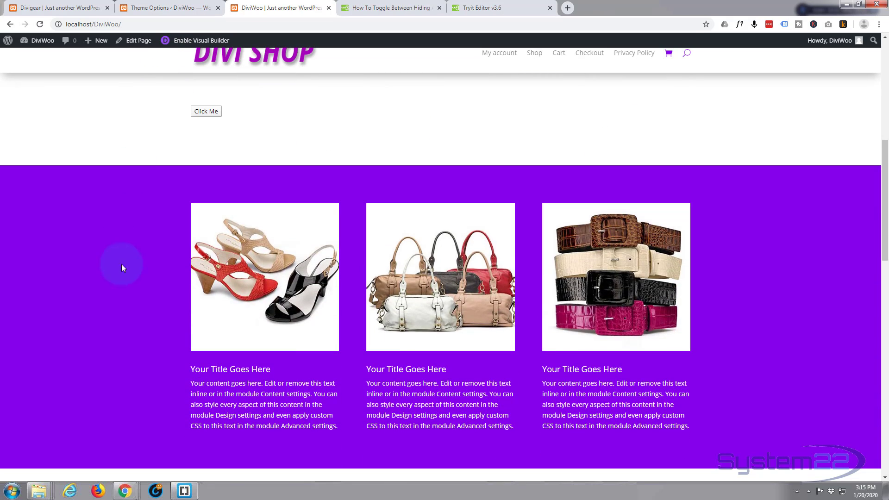
{"action": "left_click", "coordinate": [206, 111]}
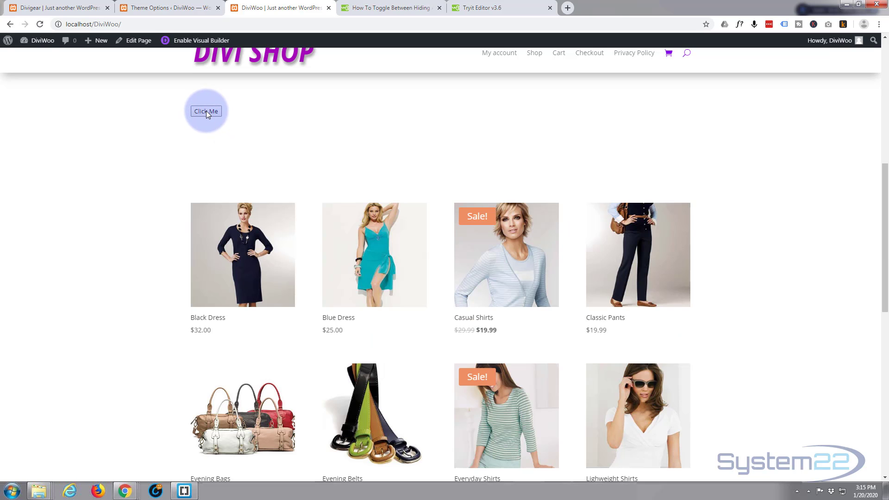
{"action": "left_click", "coordinate": [207, 112]}
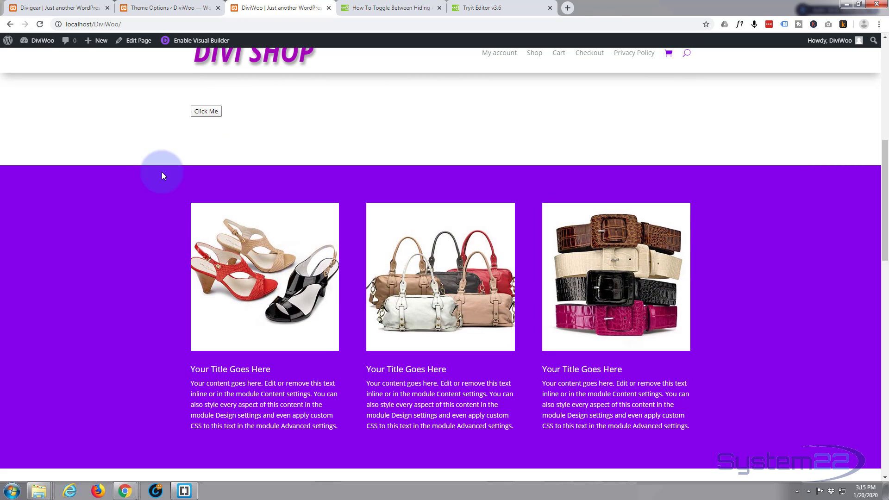
{"action": "scroll", "coordinate": [160, 176], "scroll_direction": "down", "scroll_amount": 1}
{"action": "scroll", "coordinate": [159, 179], "scroll_direction": "down", "scroll_amount": 3}
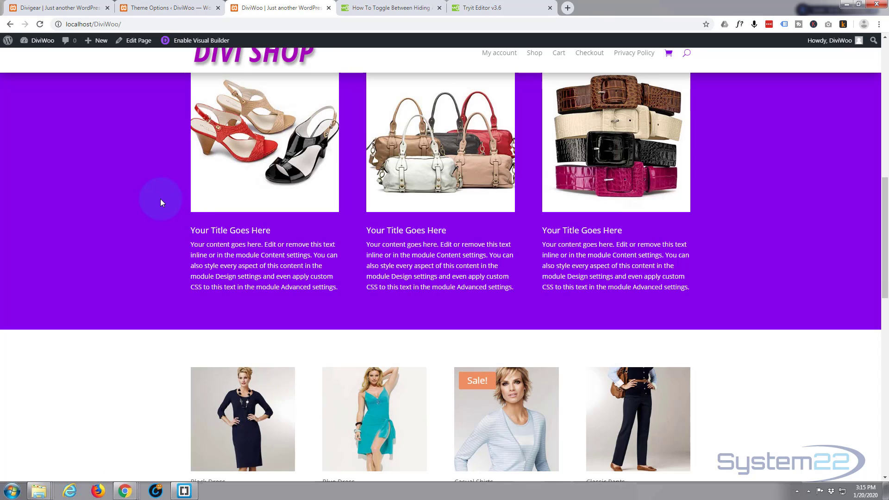
{"action": "scroll", "coordinate": [160, 199], "scroll_direction": "up", "scroll_amount": 1}
{"action": "scroll", "coordinate": [160, 198], "scroll_direction": "up", "scroll_amount": 2}
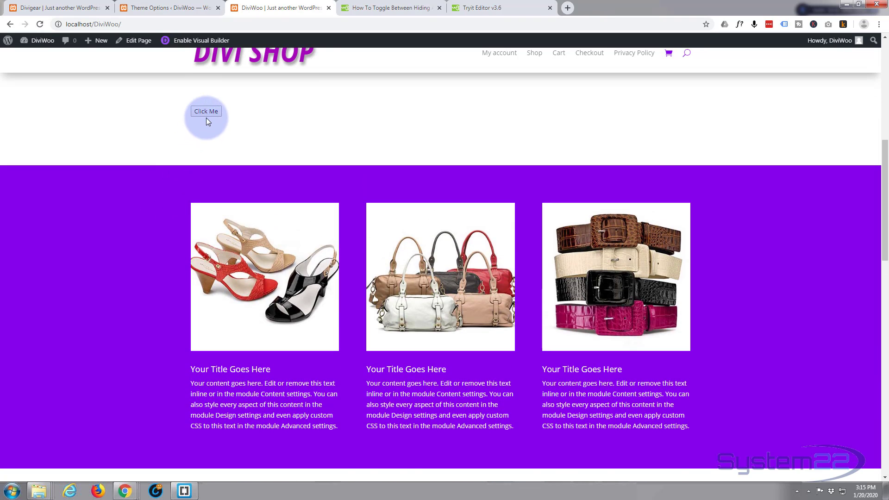
{"action": "left_click", "coordinate": [206, 115]}
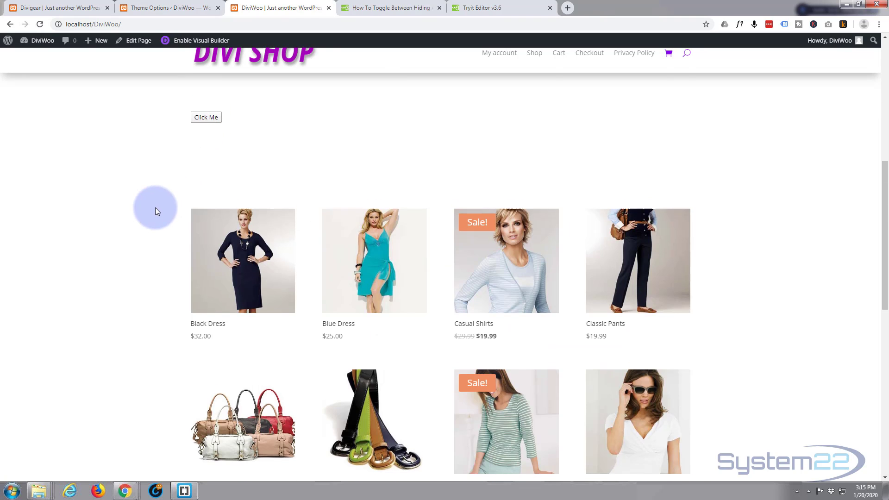
{"action": "scroll", "coordinate": [134, 204], "scroll_direction": "up", "scroll_amount": 4}
{"action": "scroll", "coordinate": [182, 204], "scroll_direction": "down", "scroll_amount": 2}
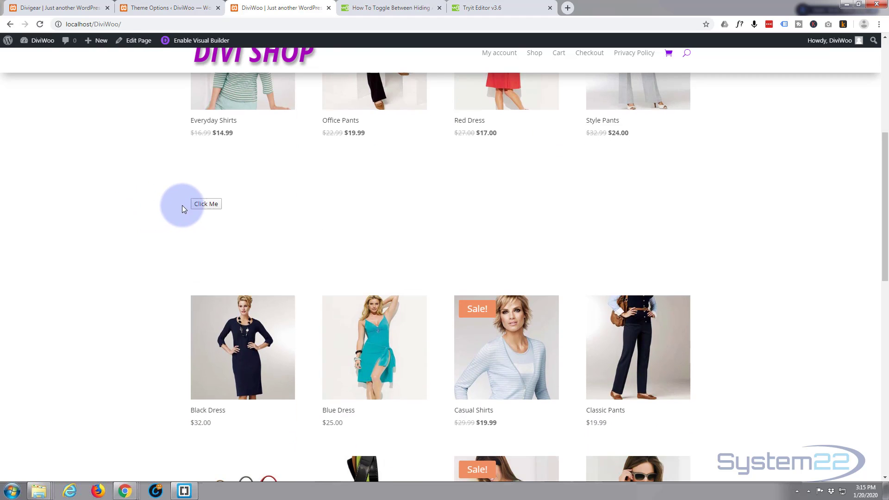
{"action": "left_click", "coordinate": [196, 203]}
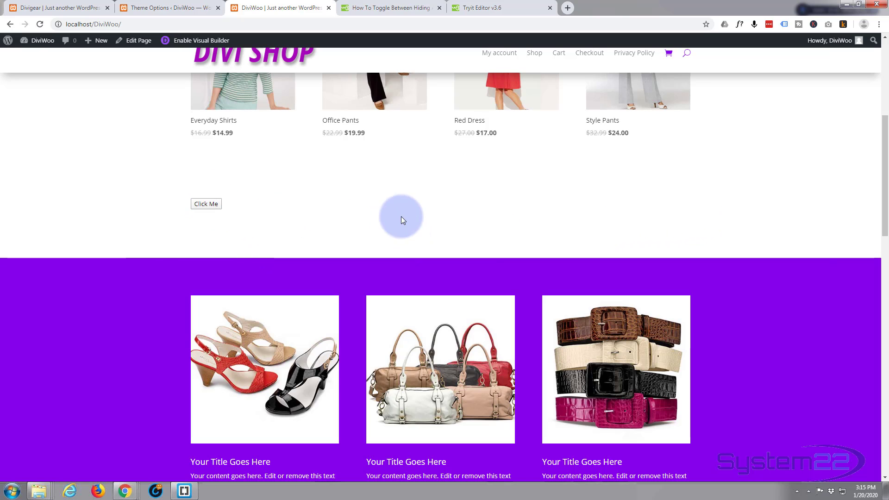
{"action": "scroll", "coordinate": [432, 136], "scroll_direction": "down", "scroll_amount": 2}
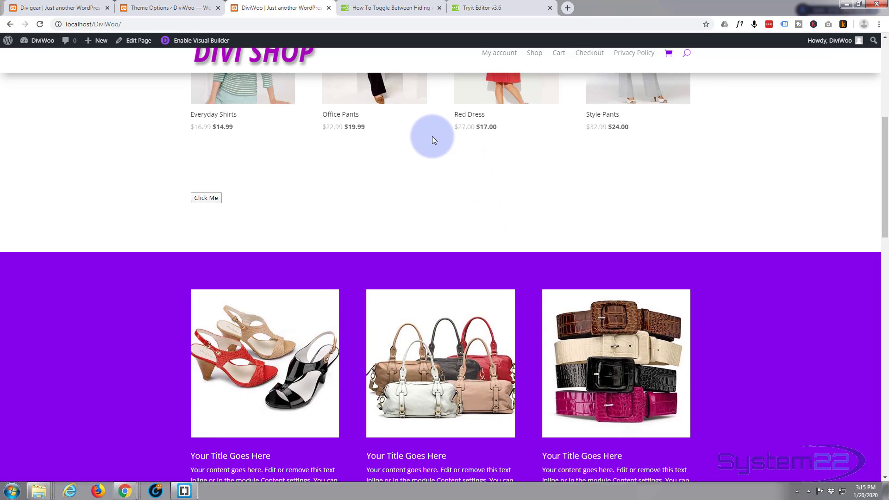
{"action": "scroll", "coordinate": [432, 137], "scroll_direction": "down", "scroll_amount": 2}
{"action": "scroll", "coordinate": [430, 144], "scroll_direction": "up", "scroll_amount": 2}
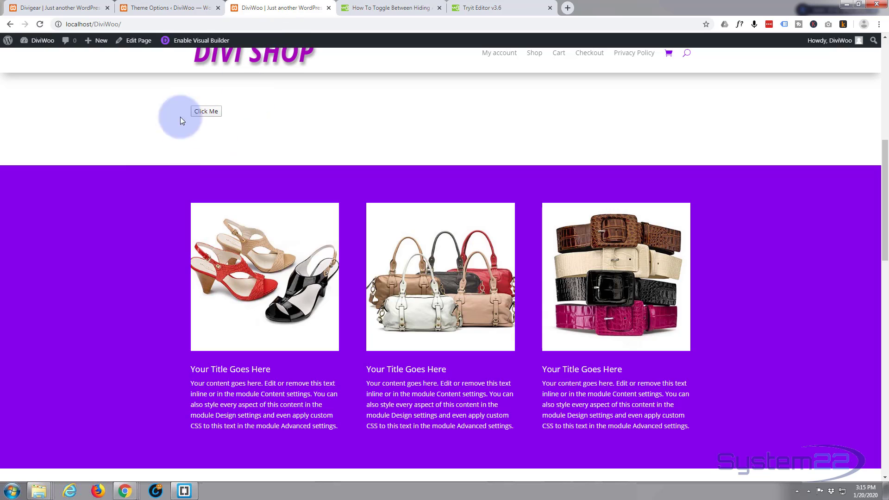
Inspect the purple section in DevTools and expand its div to confirm the id myDIV.
{"action": "right_click", "coordinate": [30, 171]}
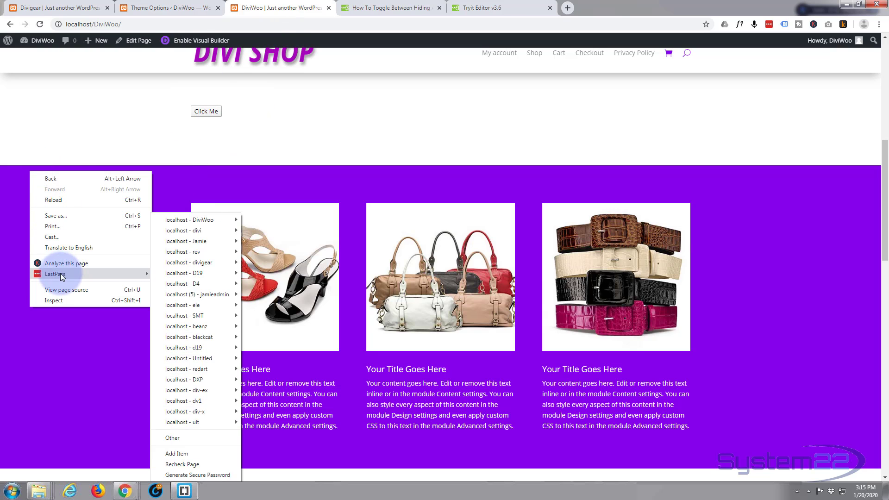
{"action": "left_click", "coordinate": [59, 300]}
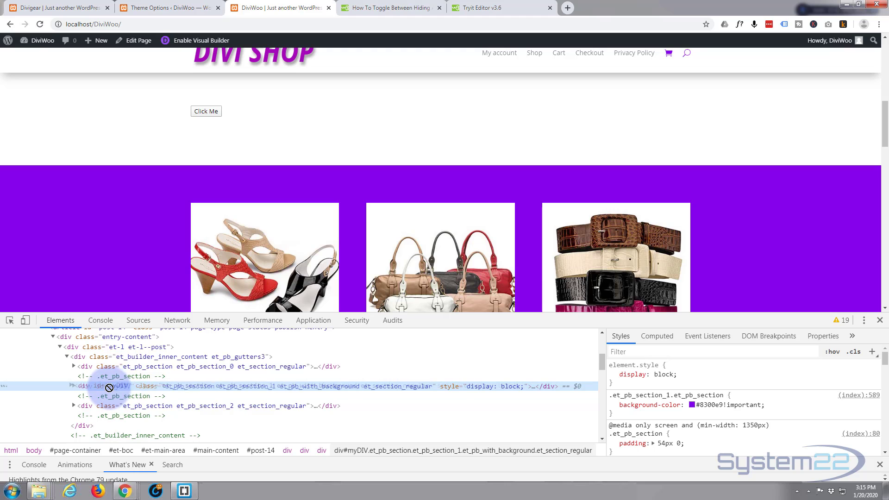
{"action": "double_click", "coordinate": [119, 387]}
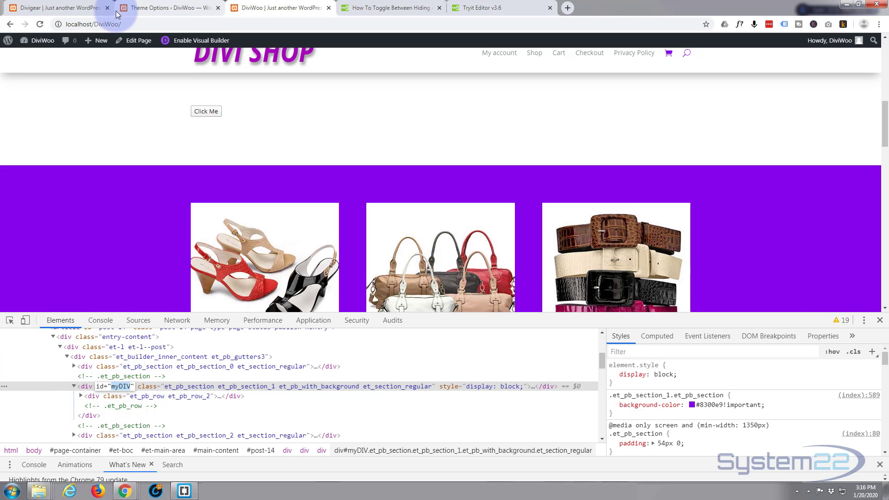
Add a '/* Hidden nDiv' comment line in the Theme Options Custom CSS.
{"action": "left_click", "coordinate": [153, 9]}
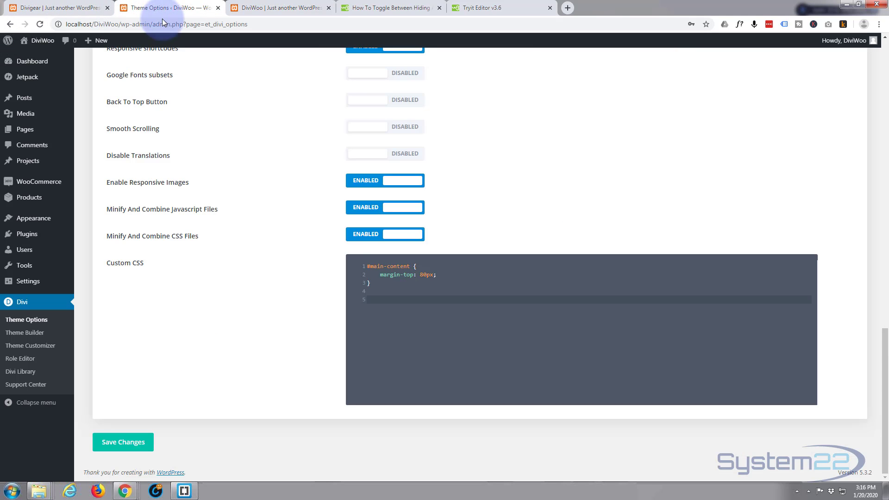
{"action": "left_click", "coordinate": [407, 304]}
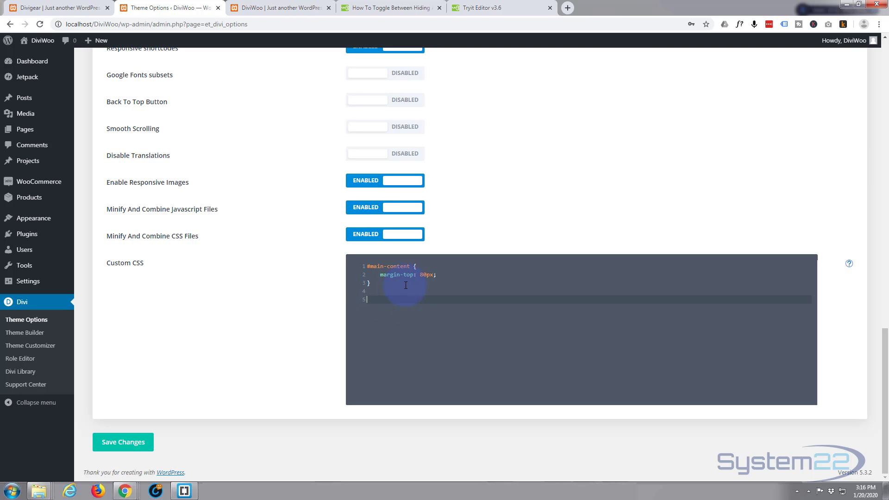
{"action": "type", "text": "/"}
{"action": "type", "text": "**/"}
{"action": "type", "text": "  Hidden n"}
{"action": "type", "text": "Div"}
{"action": "left_click", "coordinate": [431, 295]}
{"action": "left_click", "coordinate": [428, 300]}
{"action": "key", "text": "Return"}
{"action": "key", "text": "Return"}
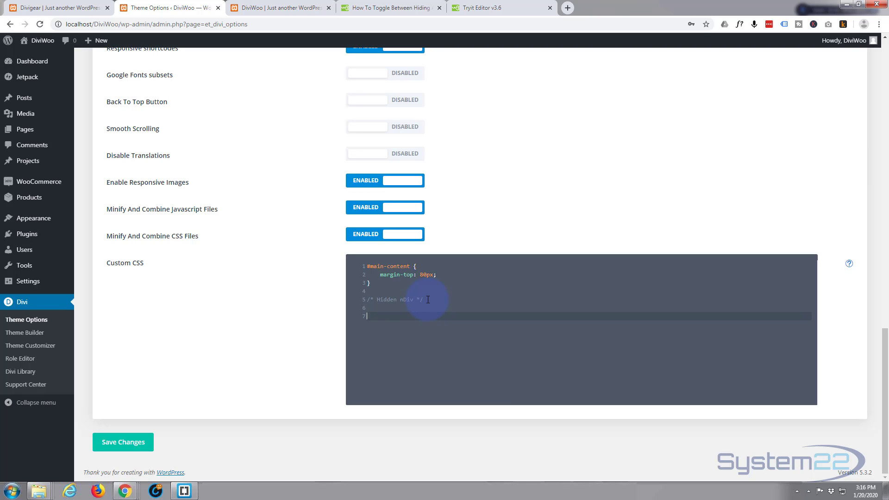
Add the rule #myDIV { display:none; } and save the theme options.
{"action": "type", "text": "#myDIV {"}
{"action": "key", "text": "Return"}
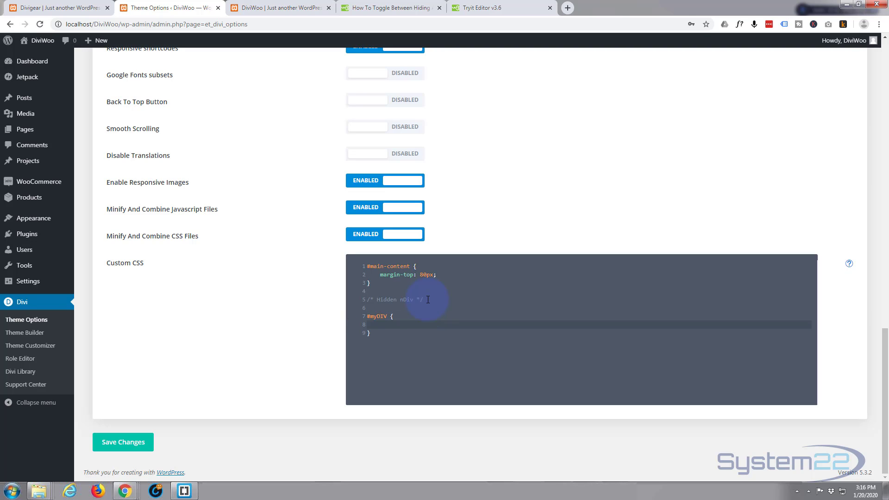
{"action": "type", "text": "display"}
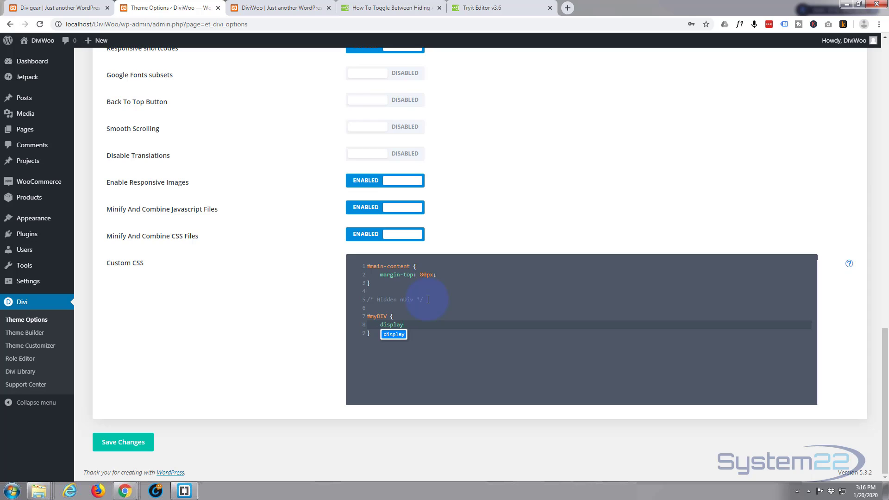
{"action": "type", "text": ":no"}
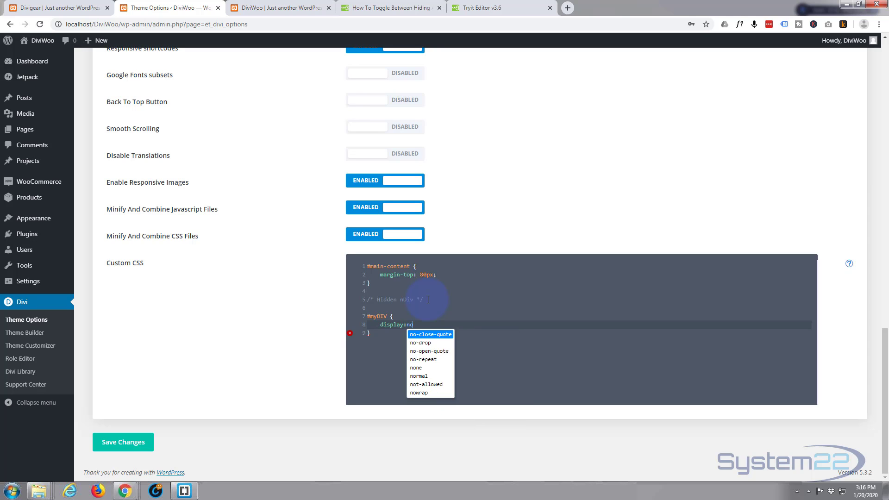
{"action": "type", "text": "ne"}
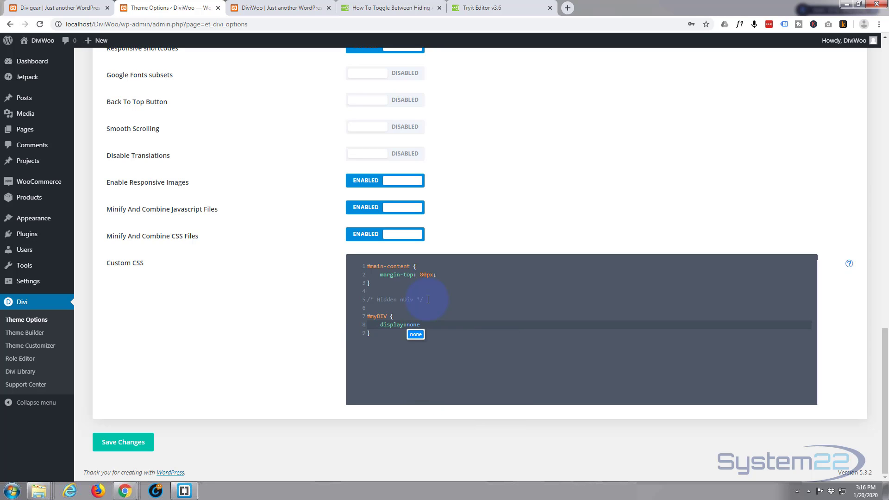
{"action": "type", "text": ";"}
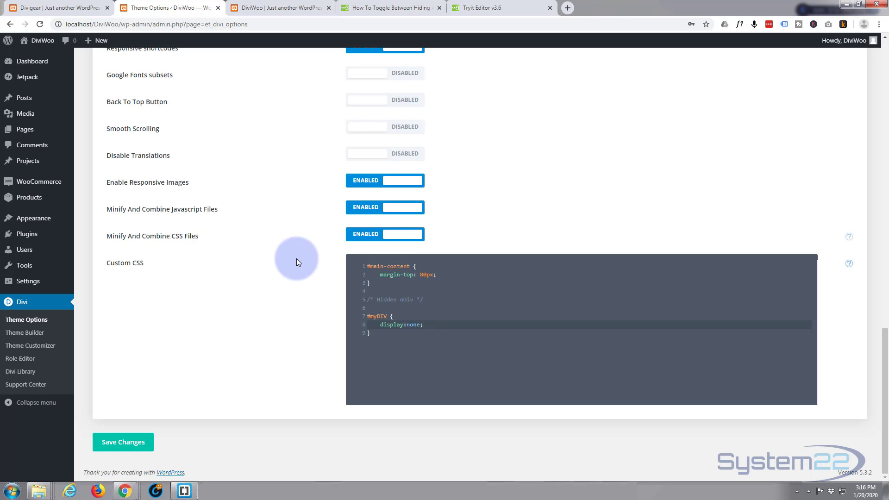
{"action": "left_click", "coordinate": [117, 446]}
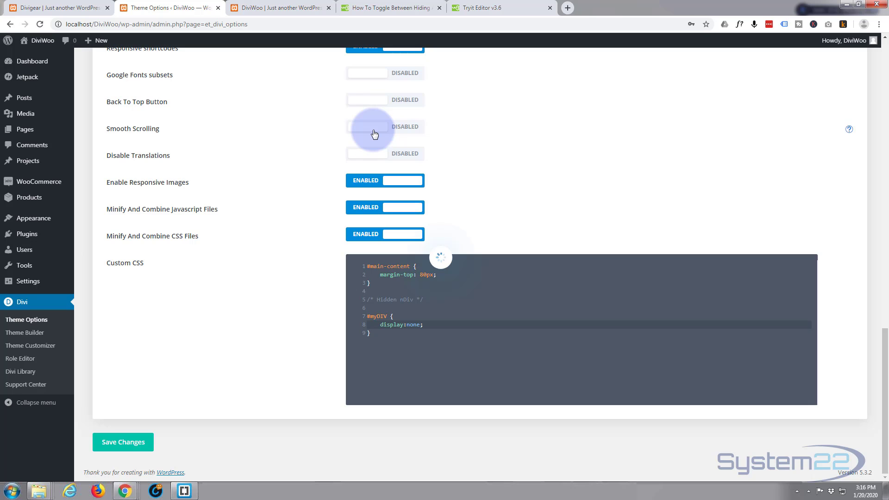
{"action": "left_click", "coordinate": [287, 7]}
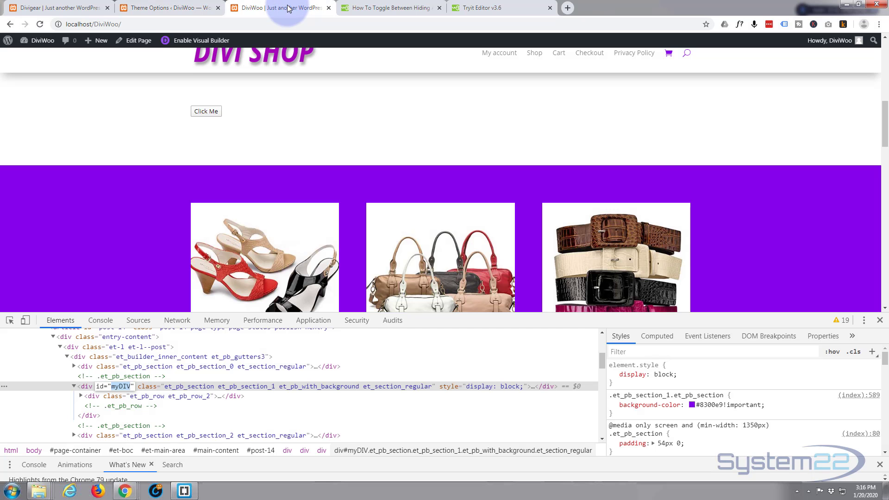
Close DevTools, reload the shop page, then reveal and hide the purple section with Click Me.
{"action": "left_click", "coordinate": [880, 320]}
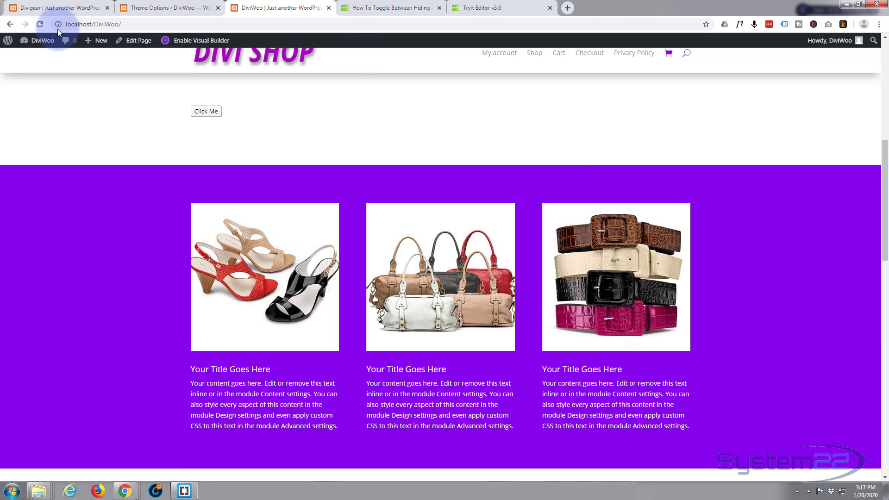
{"action": "left_click", "coordinate": [40, 25]}
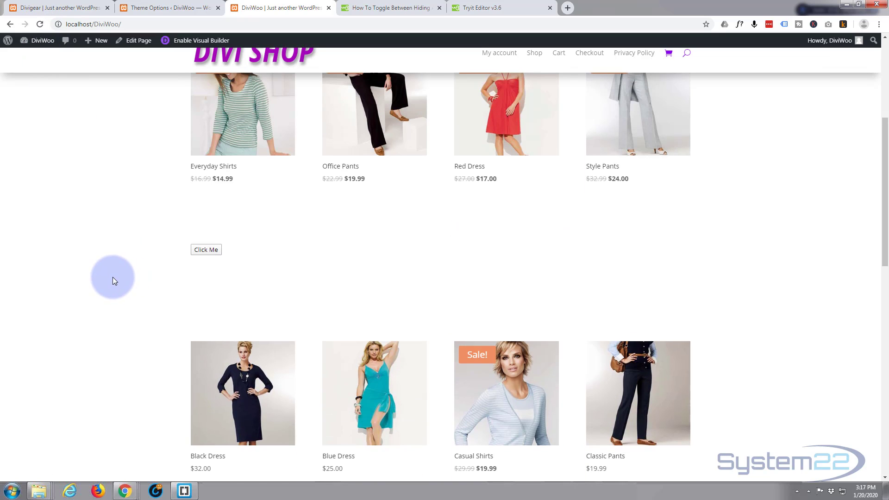
{"action": "left_click", "coordinate": [207, 251]}
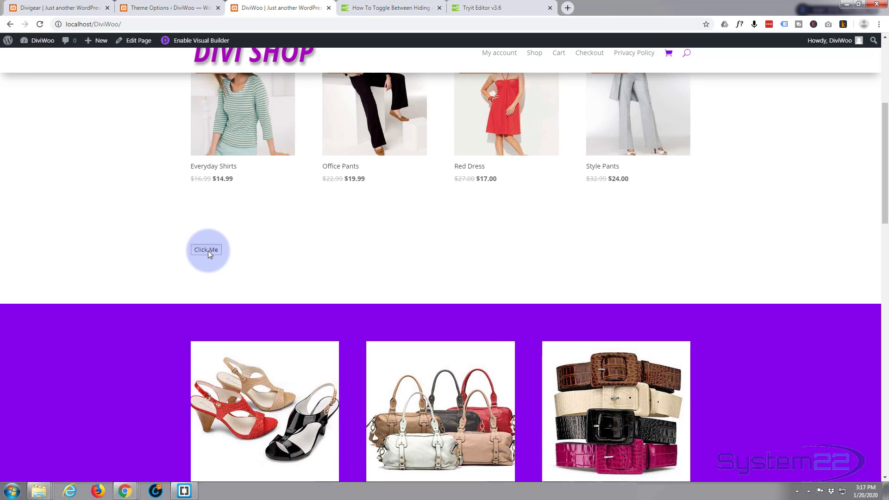
{"action": "left_click", "coordinate": [207, 251]}
Toggle the purple shoes, bags and belts section repeatedly with the Click Me button.
{"action": "scroll", "coordinate": [78, 183], "scroll_direction": "down", "scroll_amount": 2}
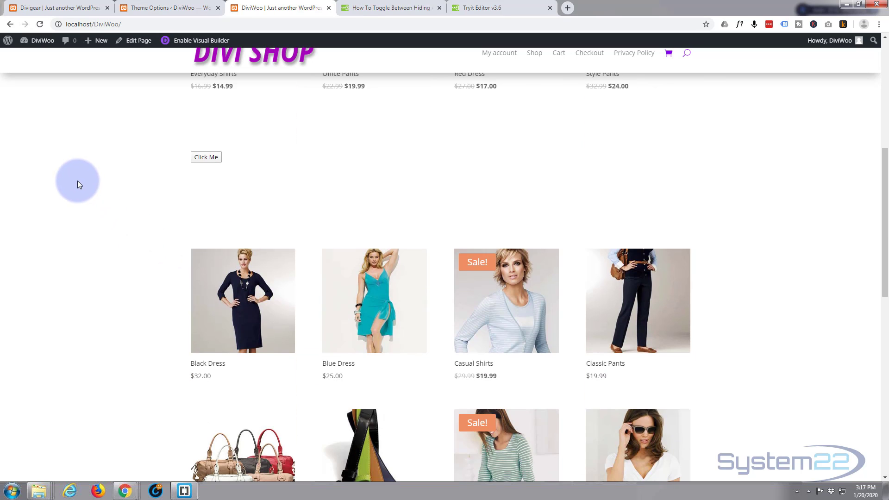
{"action": "scroll", "coordinate": [77, 183], "scroll_direction": "down", "scroll_amount": 1}
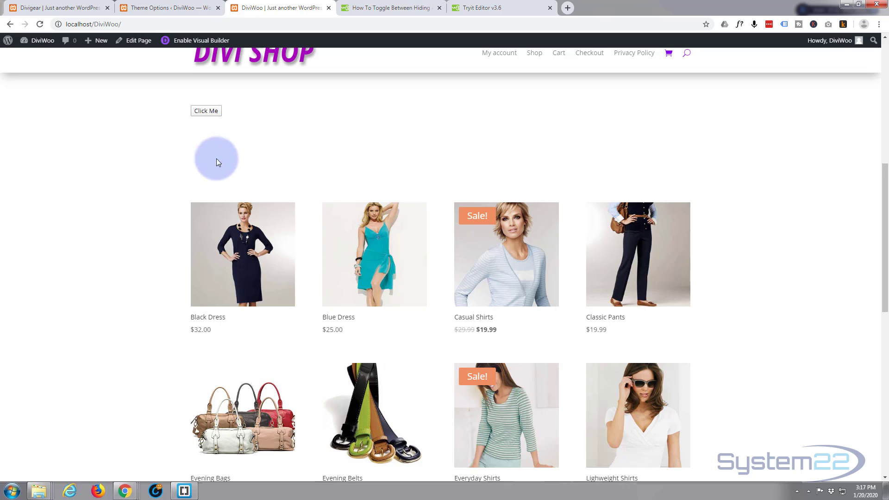
{"action": "scroll", "coordinate": [96, 180], "scroll_direction": "up", "scroll_amount": 2}
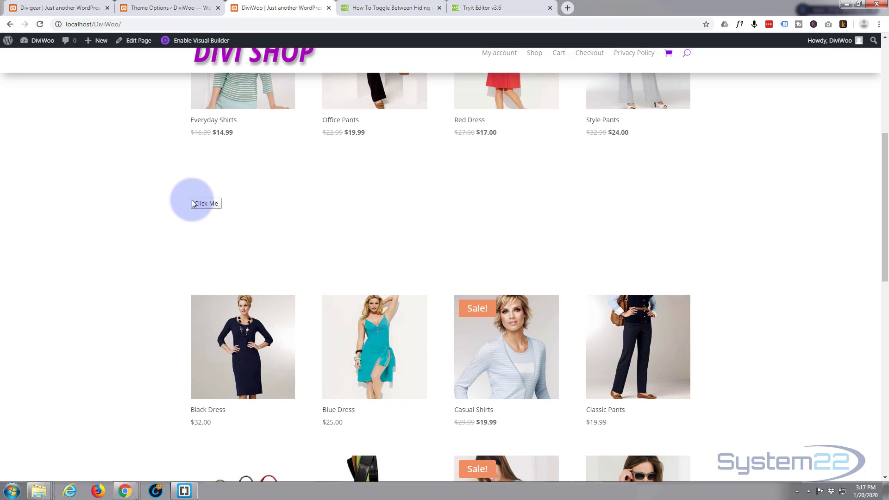
{"action": "left_click", "coordinate": [205, 204]}
{"action": "left_click", "coordinate": [206, 204]}
{"action": "left_click", "coordinate": [205, 204]}
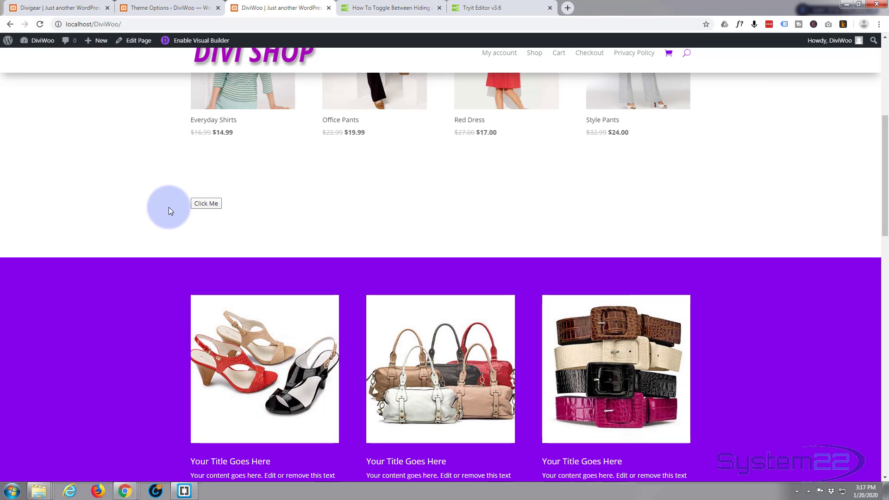
{"action": "left_click", "coordinate": [209, 203]}
{"action": "left_click", "coordinate": [208, 204]}
{"action": "left_click", "coordinate": [207, 204]}
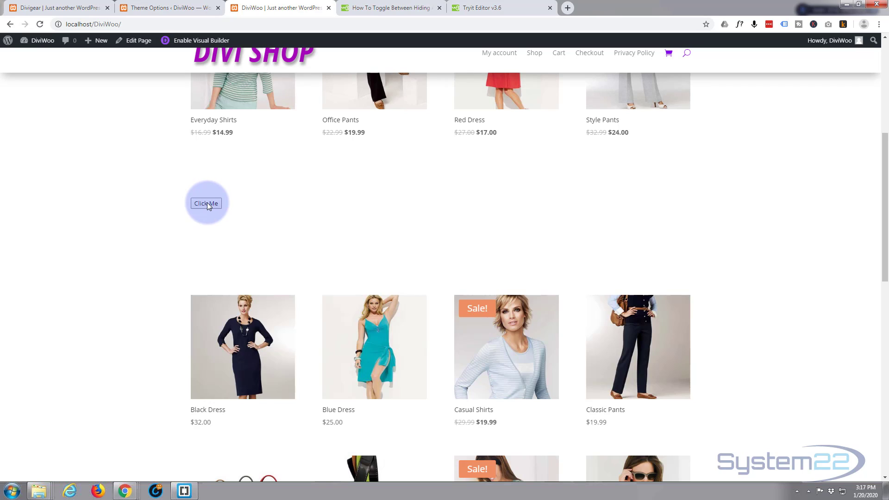
{"action": "left_click", "coordinate": [207, 203]}
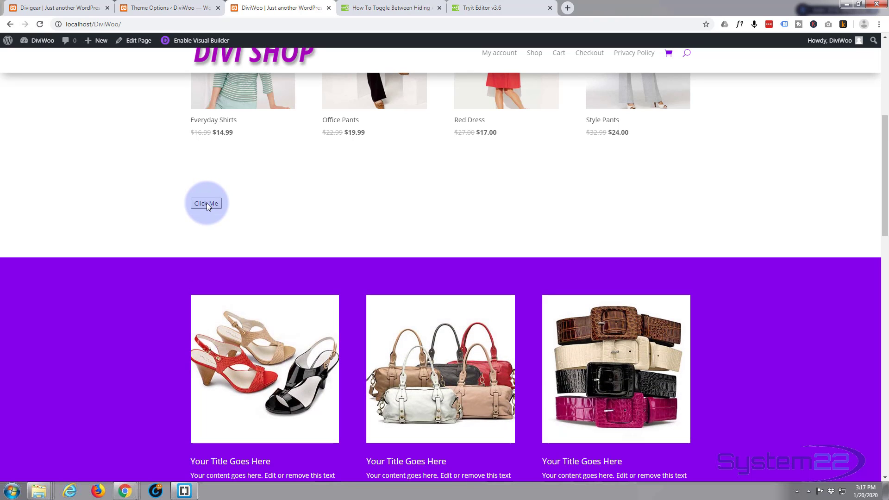
{"action": "left_click", "coordinate": [206, 204]}
{"action": "left_click", "coordinate": [207, 203]}
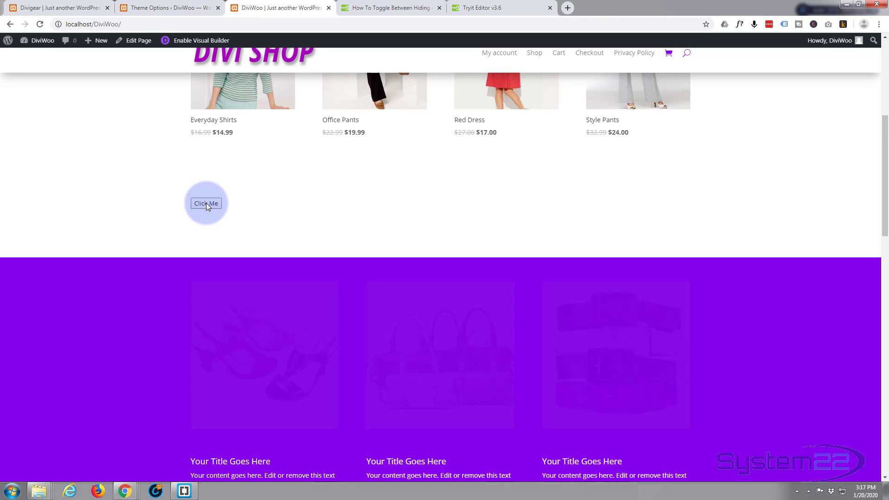
{"action": "left_click", "coordinate": [207, 203]}
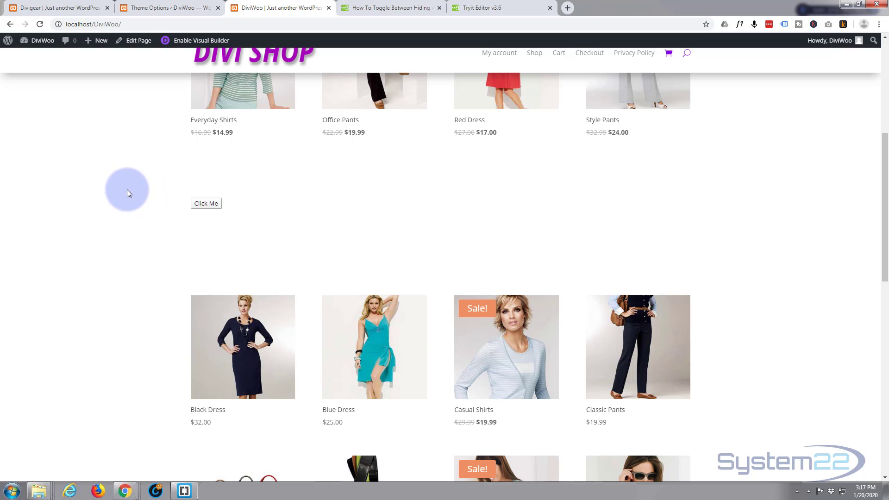
Enable the Visual Builder on the shop page.
{"action": "scroll", "coordinate": [127, 190], "scroll_direction": "down", "scroll_amount": 1}
{"action": "scroll", "coordinate": [127, 191], "scroll_direction": "up", "scroll_amount": 1}
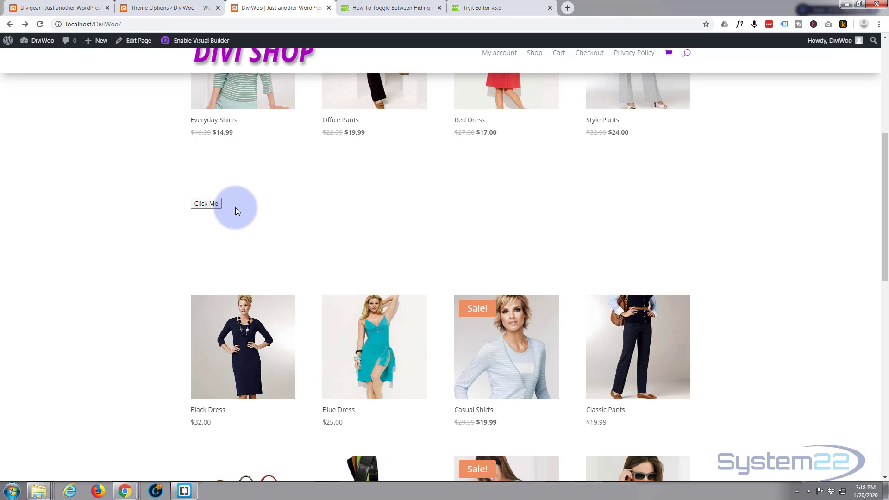
{"action": "scroll", "coordinate": [242, 208], "scroll_direction": "up", "scroll_amount": 1}
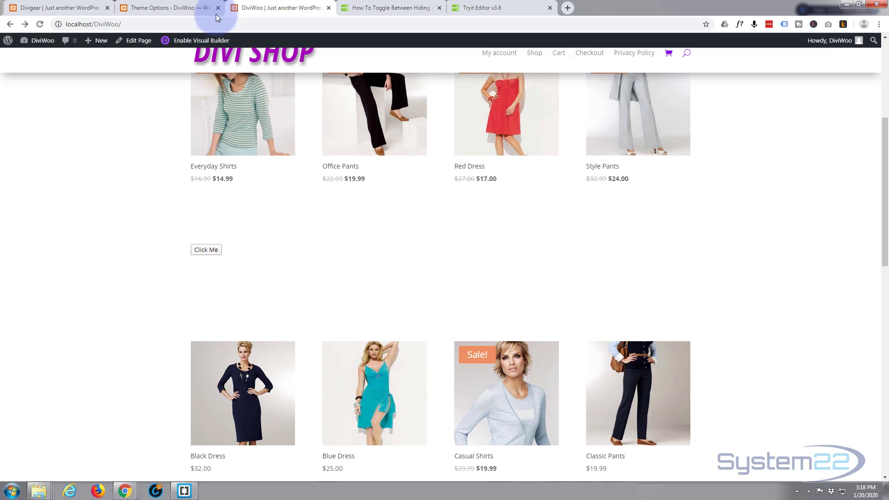
{"action": "left_click", "coordinate": [197, 42]}
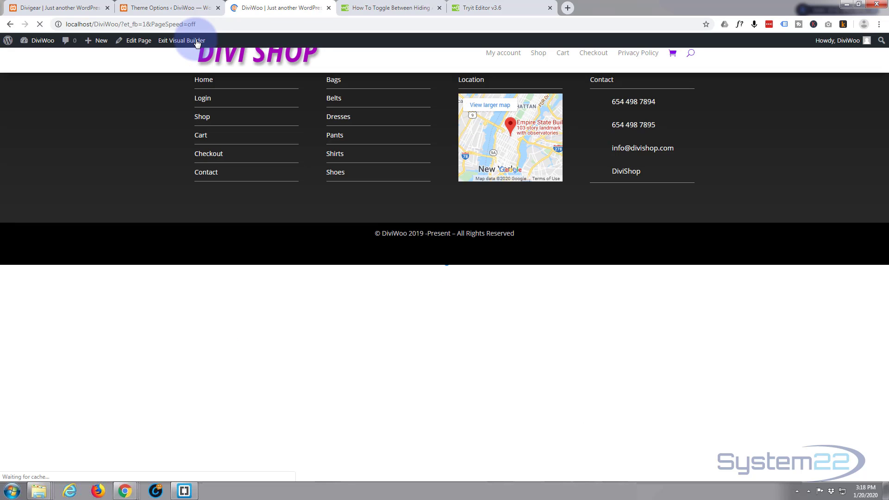
Add class="hbtn" to the Click Me button tag in its text module's HTML.
{"action": "scroll", "coordinate": [418, 185], "scroll_direction": "down", "scroll_amount": 6}
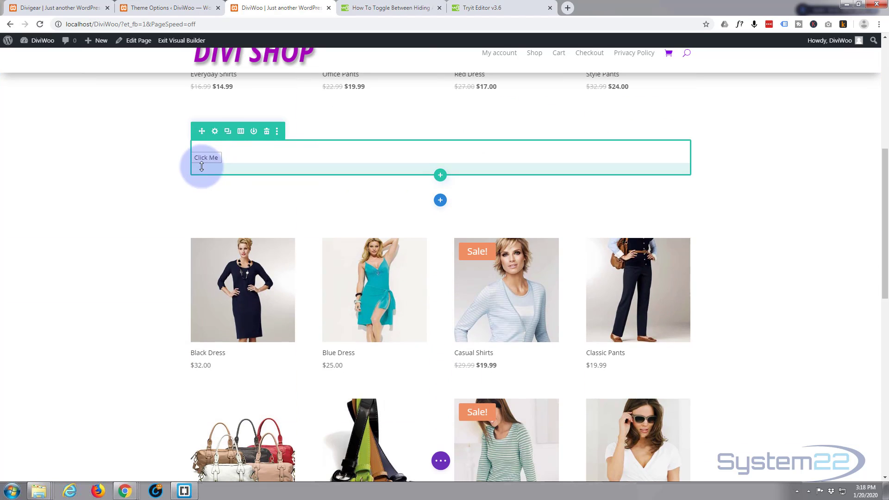
{"action": "mouse_move", "coordinate": [198, 159]}
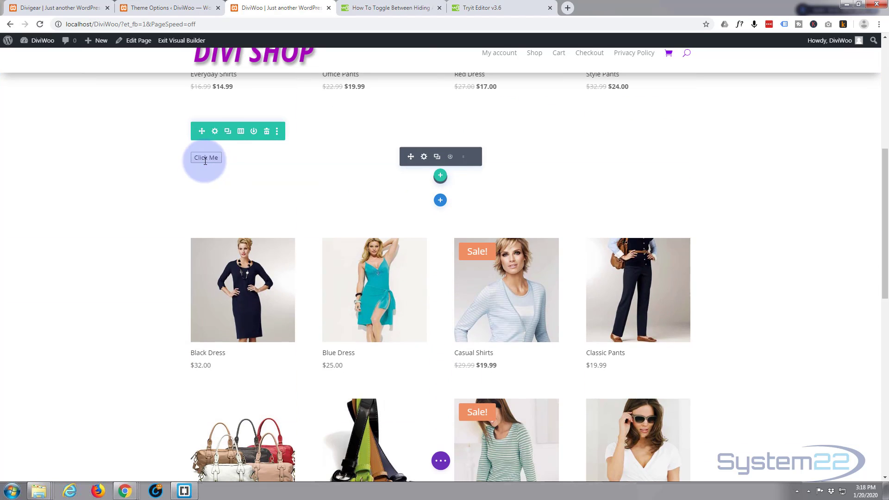
{"action": "left_click", "coordinate": [424, 158]}
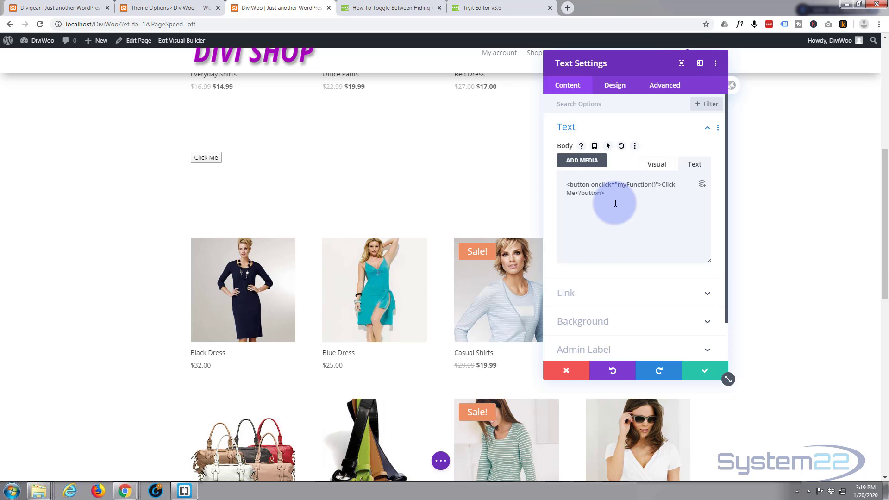
{"action": "left_click", "coordinate": [661, 185]}
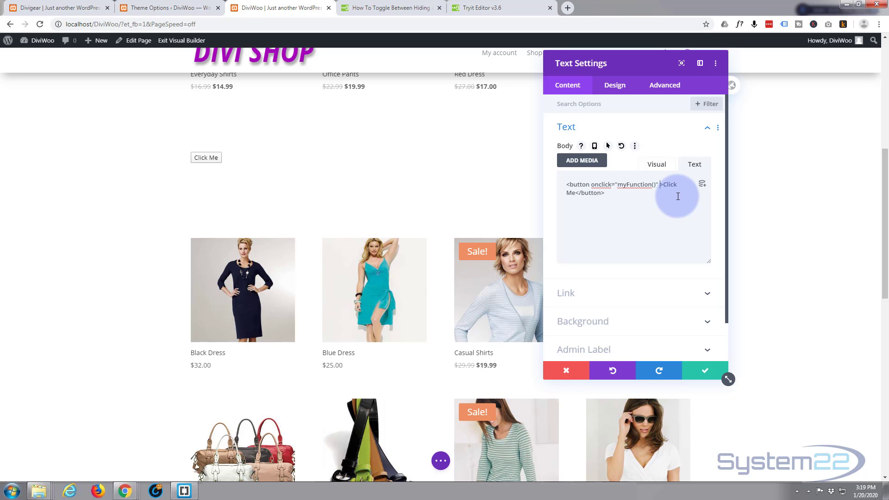
{"action": "type", "text": "class"}
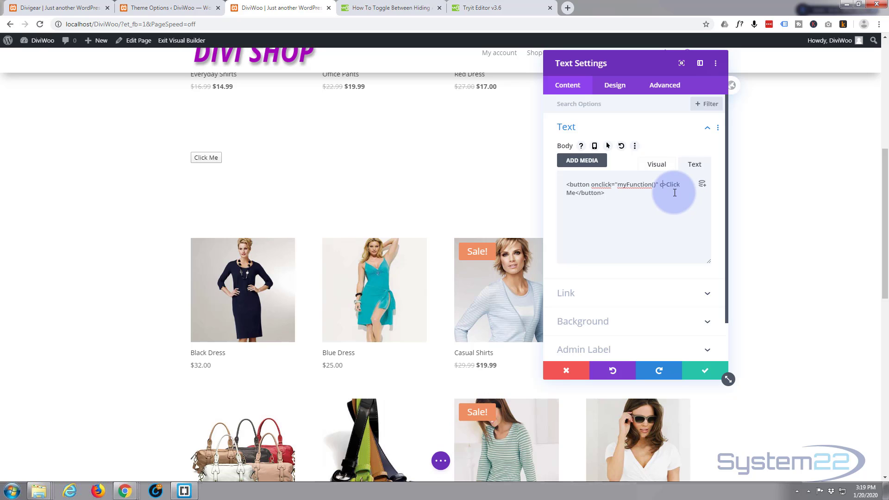
{"action": "type", "text": "=\"\""}
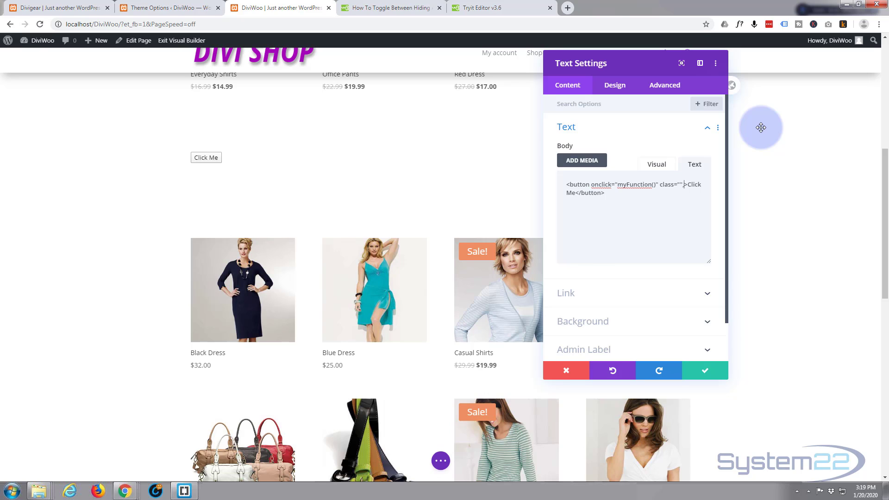
{"action": "key", "text": "BackSpace"}
{"action": "type", "text": "hbtn"}
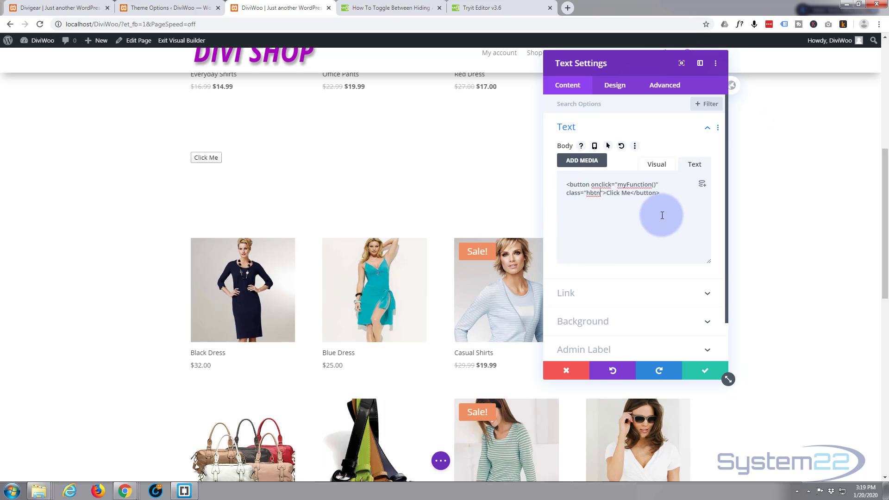
Center the Click Me button in the visual editor and confirm the module settings.
{"action": "left_click", "coordinate": [656, 165]}
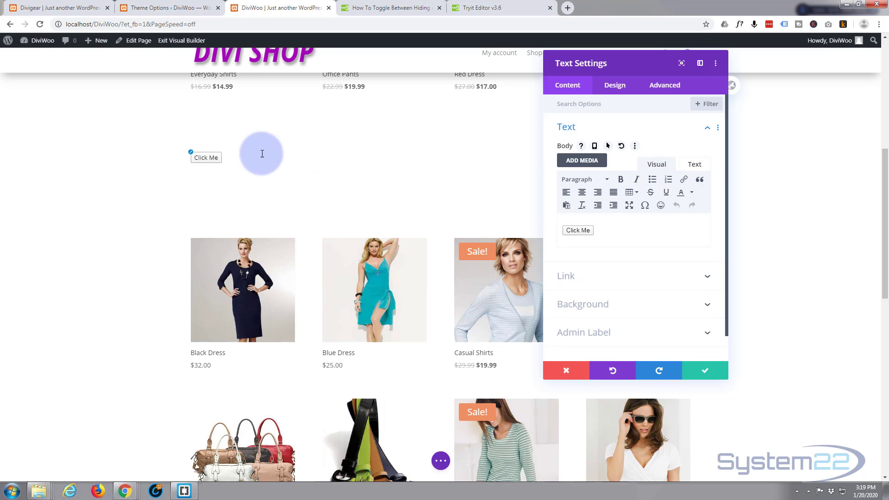
{"action": "left_click_drag", "start_coordinate": [605, 232], "coordinate": [541, 223]}
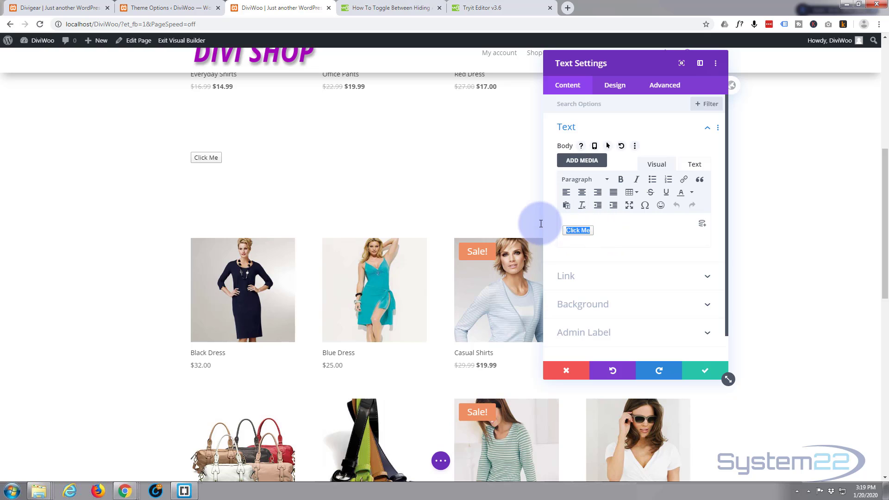
{"action": "left_click", "coordinate": [583, 194]}
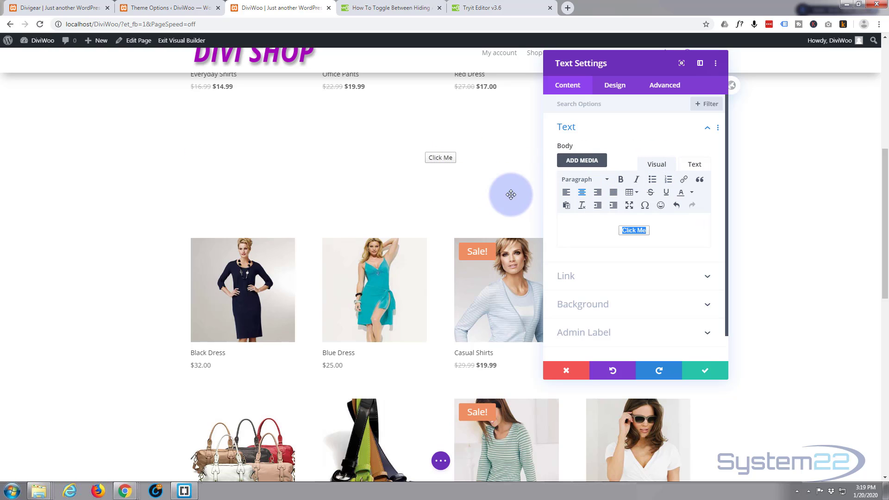
{"action": "left_click", "coordinate": [704, 372]}
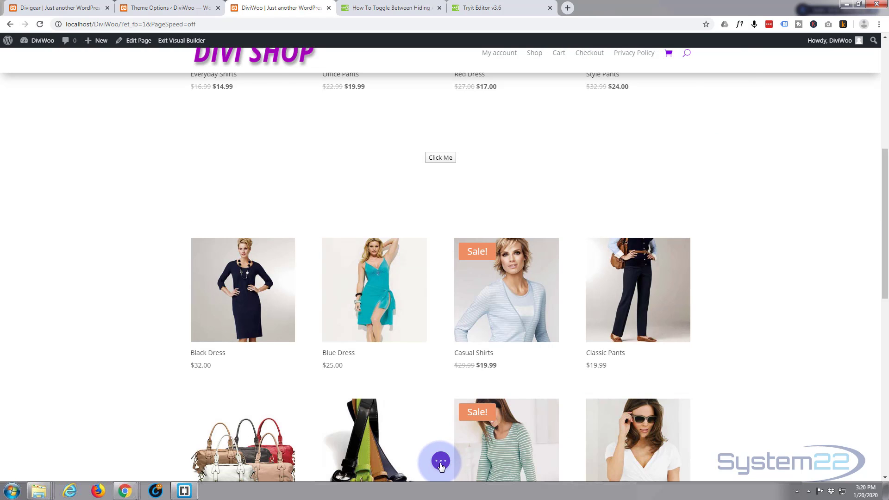
Save the page changes and exit the Visual Builder.
{"action": "left_click", "coordinate": [441, 462]}
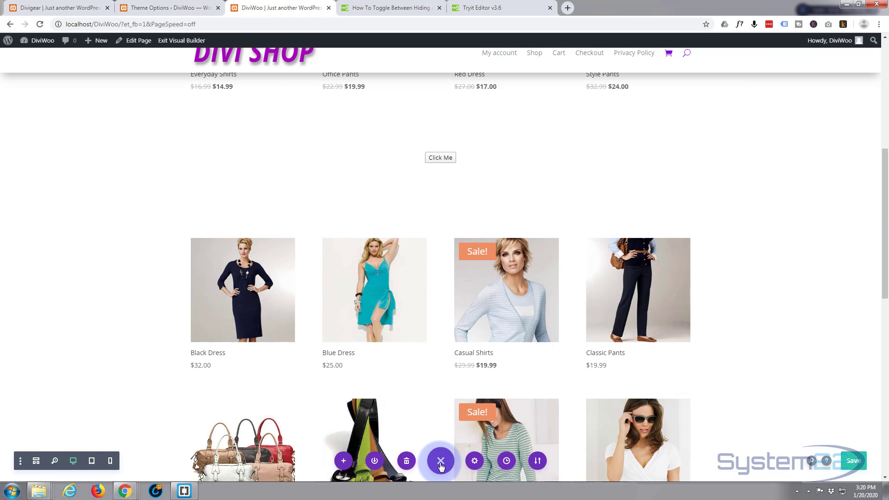
{"action": "left_click", "coordinate": [855, 460]}
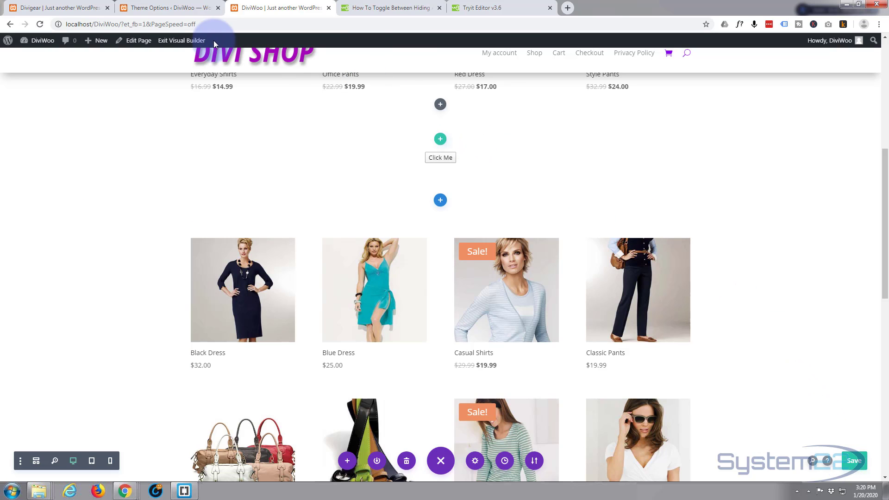
{"action": "left_click", "coordinate": [191, 41]}
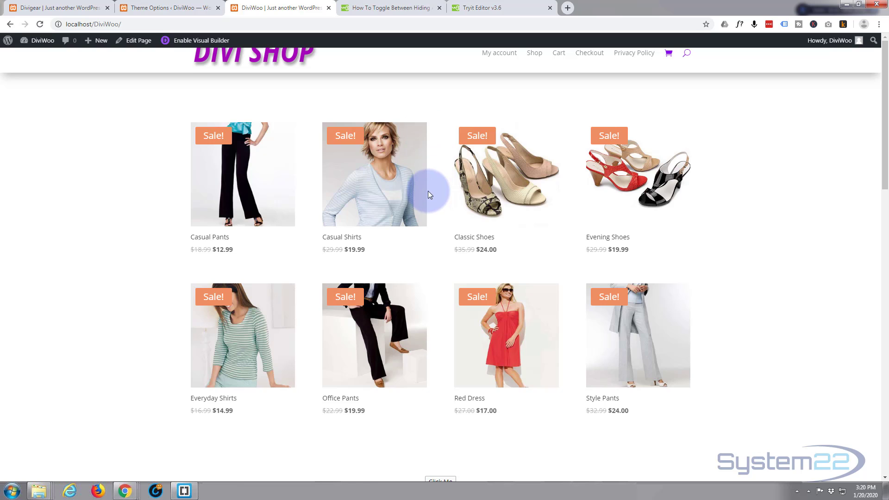
Inspect the Click Me button's markup in DevTools, showing its hbtn class.
{"action": "scroll", "coordinate": [429, 191], "scroll_direction": "down", "scroll_amount": 5}
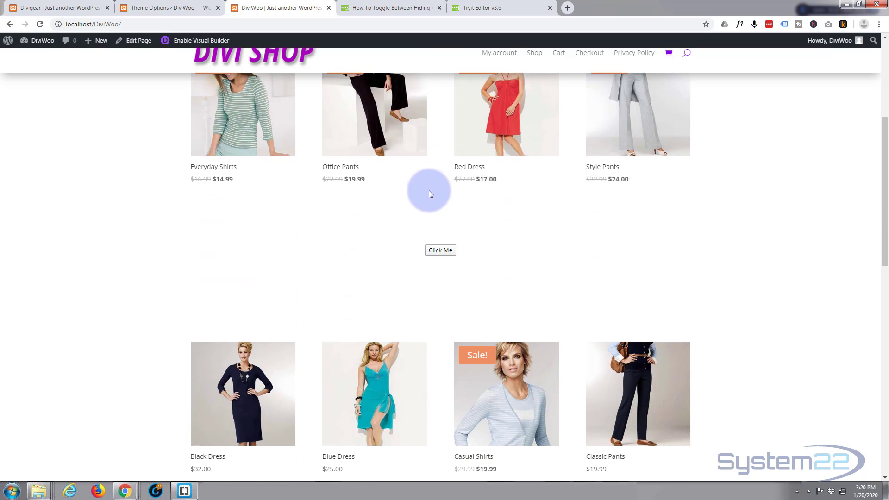
{"action": "scroll", "coordinate": [429, 190], "scroll_direction": "down", "scroll_amount": 2}
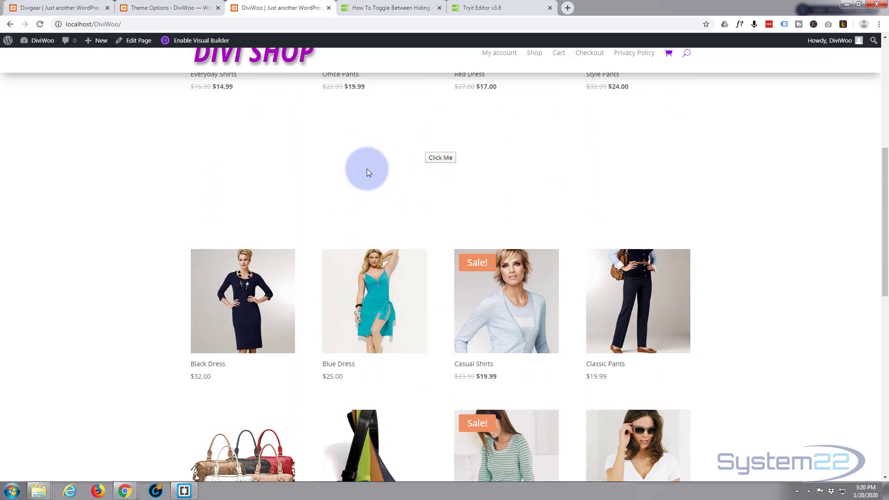
{"action": "right_click", "coordinate": [439, 160]}
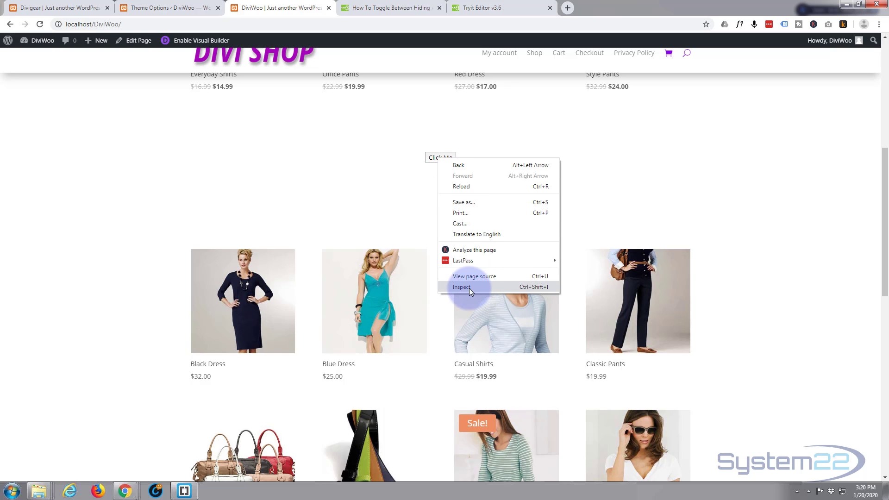
{"action": "left_click", "coordinate": [469, 288]}
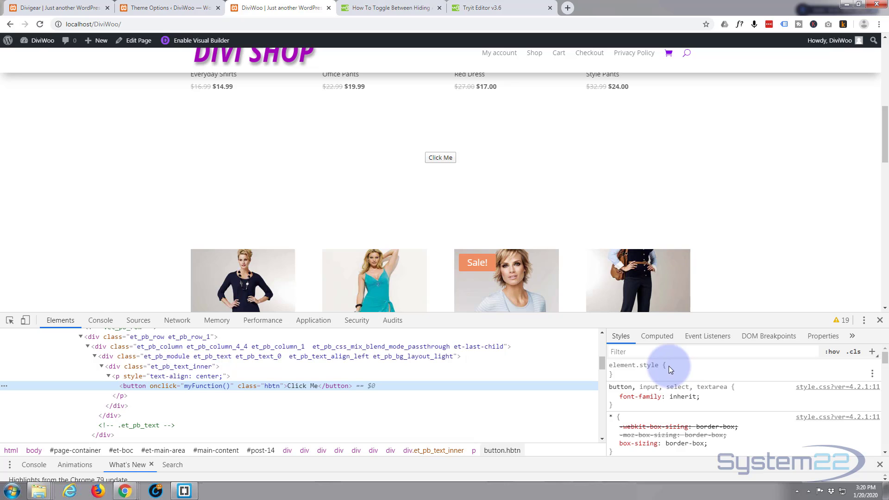
Cancel an empty inline style entry and use Click Me to reveal the purple section.
{"action": "left_click", "coordinate": [668, 366]}
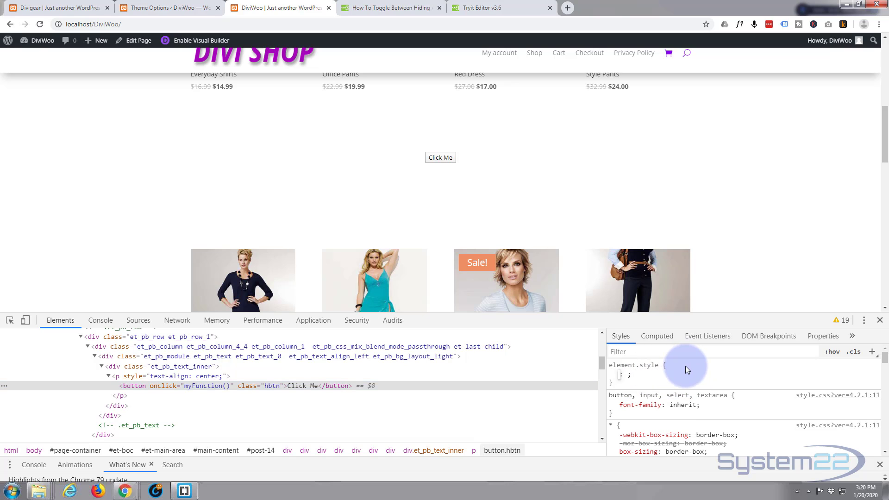
{"action": "scroll", "coordinate": [305, 162], "scroll_direction": "down", "scroll_amount": 2}
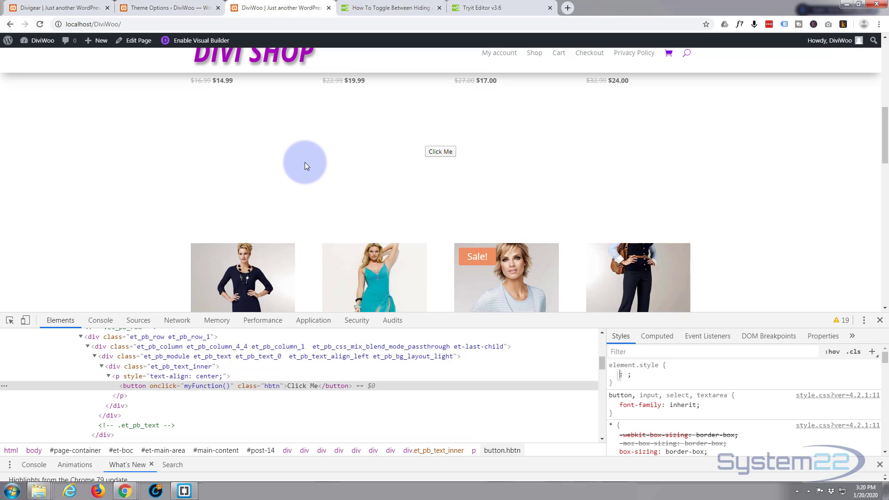
{"action": "scroll", "coordinate": [399, 138], "scroll_direction": "up", "scroll_amount": 1}
{"action": "left_click", "coordinate": [440, 112]}
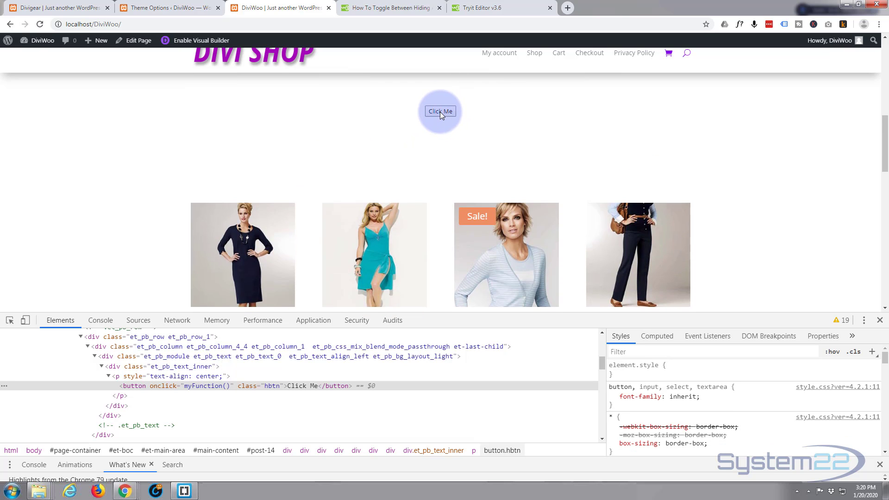
{"action": "left_click", "coordinate": [440, 112]}
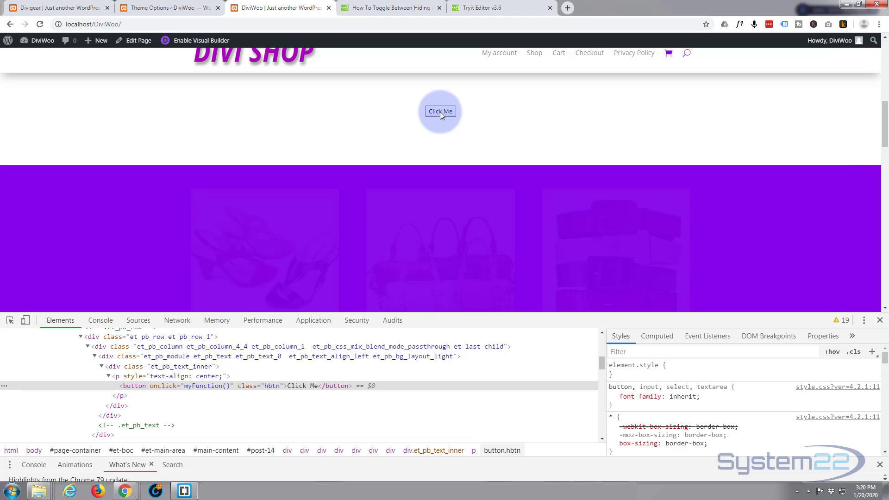
Inspect the purple section's #8300e9 background colour, then inspect the Click Me button again.
{"action": "right_click", "coordinate": [52, 206]}
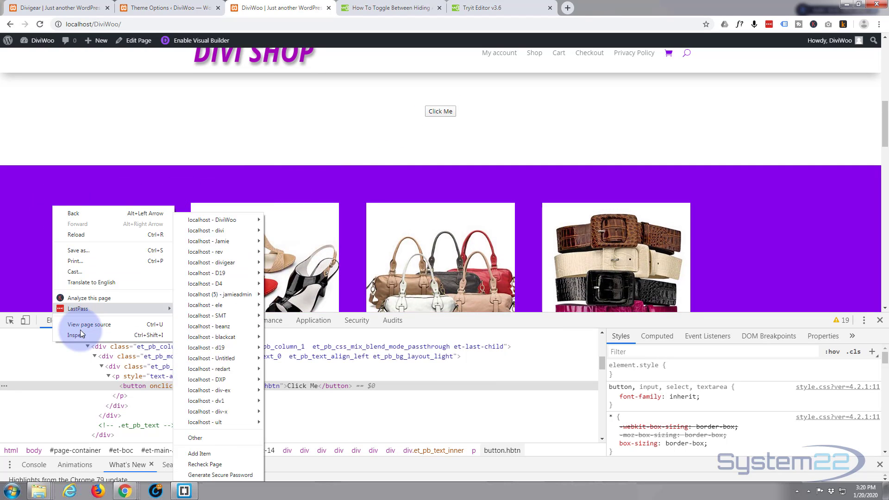
{"action": "left_click", "coordinate": [81, 335]}
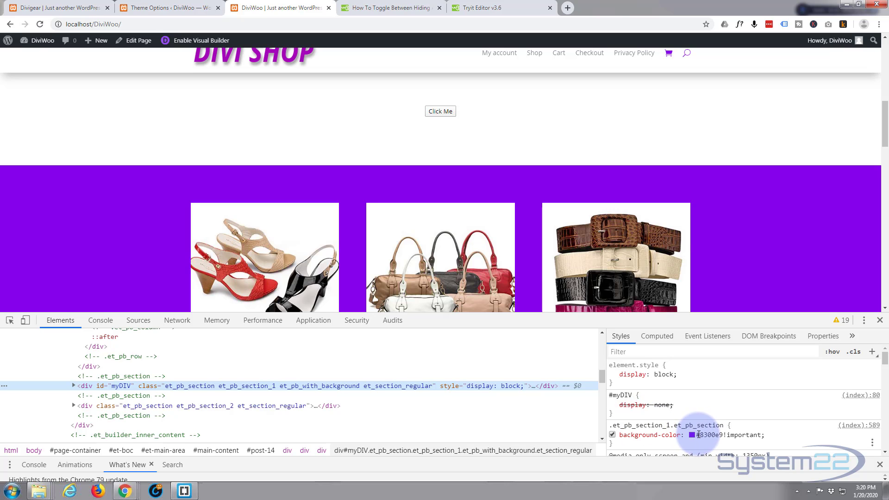
{"action": "left_click_drag", "start_coordinate": [699, 435], "coordinate": [724, 436]}
{"action": "key", "text": "ctrl+c"}
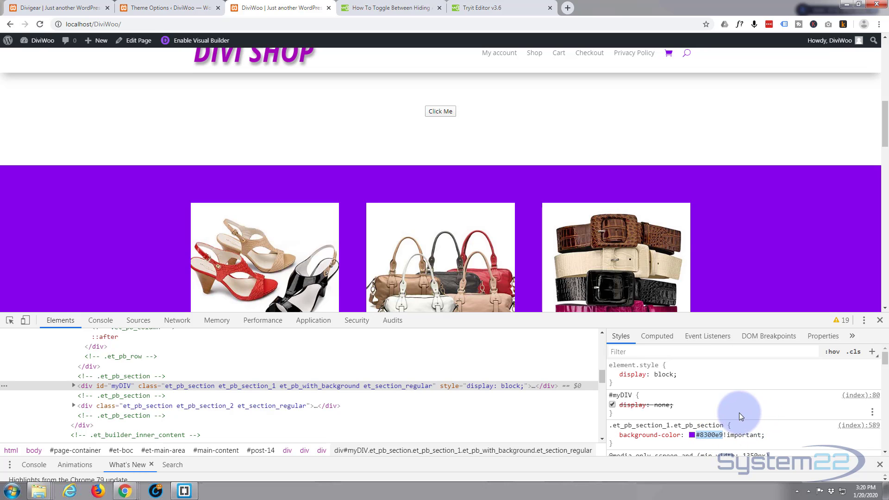
{"action": "right_click", "coordinate": [439, 111]}
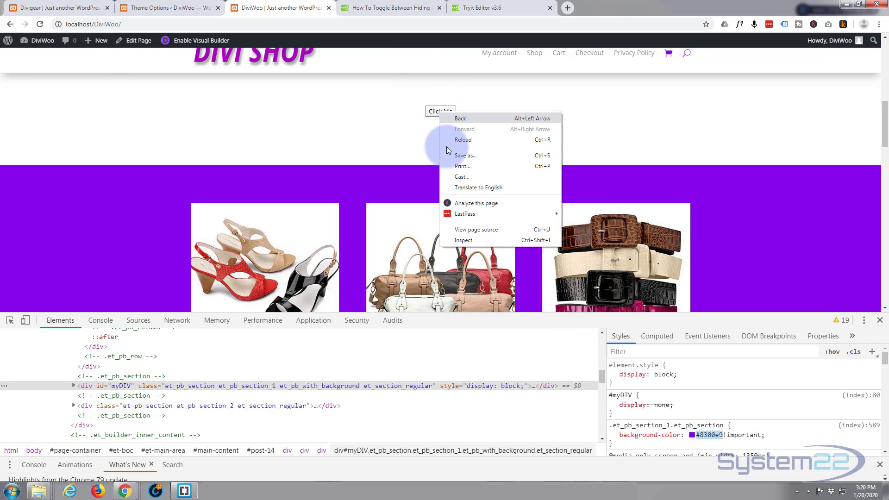
{"action": "left_click", "coordinate": [465, 239]}
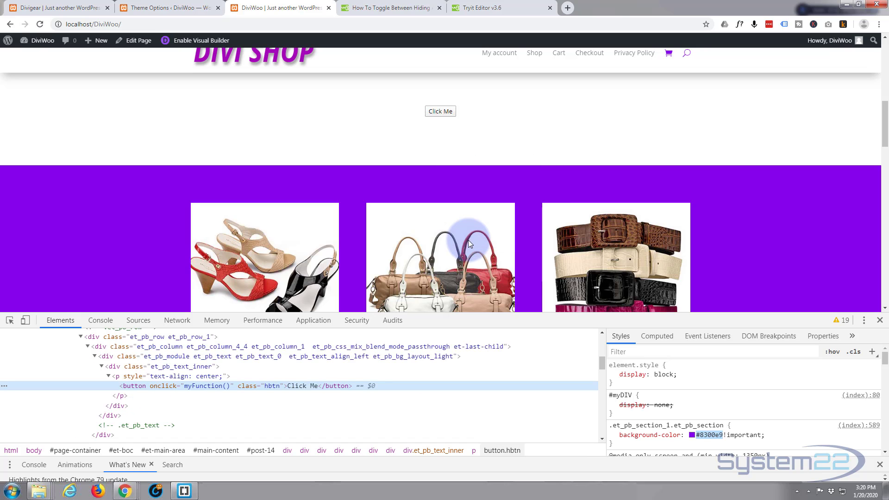
Give the Click Me button inline background #8300e9 and padding 10px 20px.
{"action": "left_click", "coordinate": [668, 365]}
{"action": "type", "text": "b"}
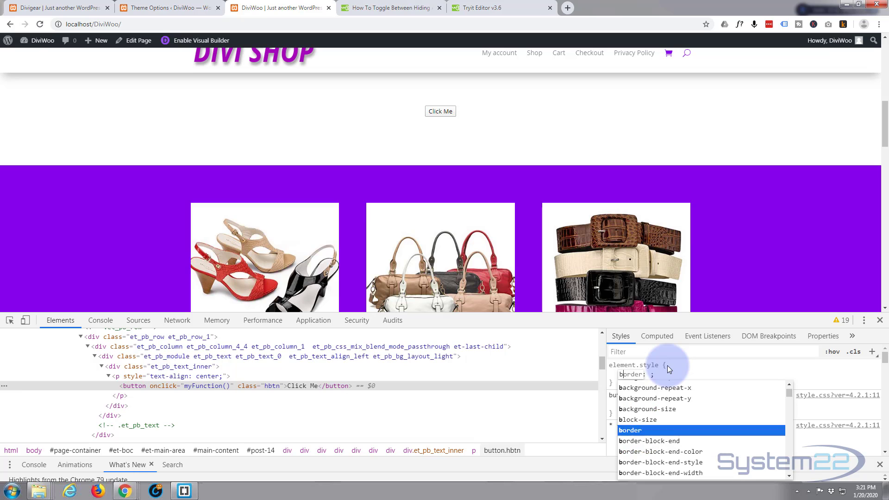
{"action": "type", "text": "ackgroun"}
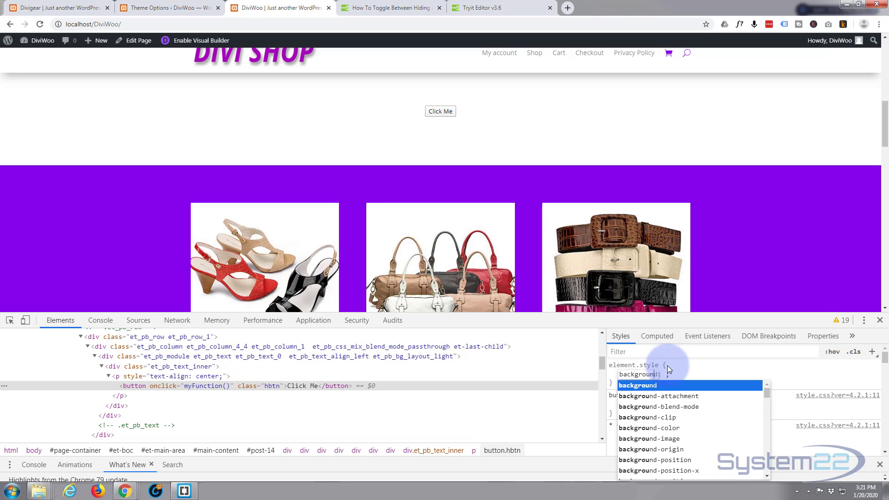
{"action": "type", "text": "d"}
{"action": "key", "text": "Tab"}
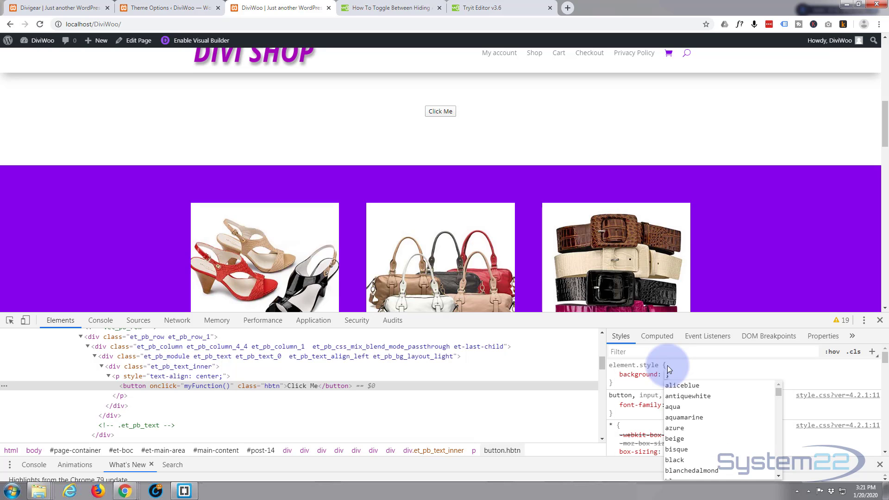
{"action": "key", "text": "ctrl+v"}
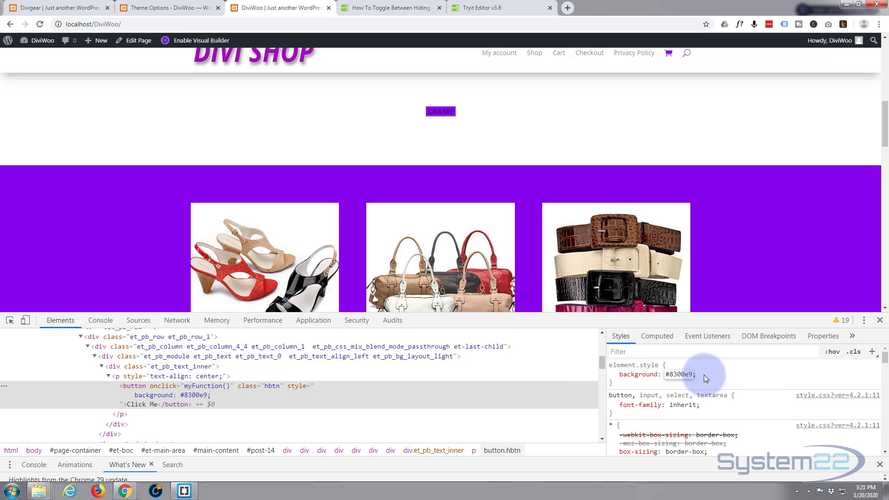
{"action": "triple_click", "coordinate": [708, 374]}
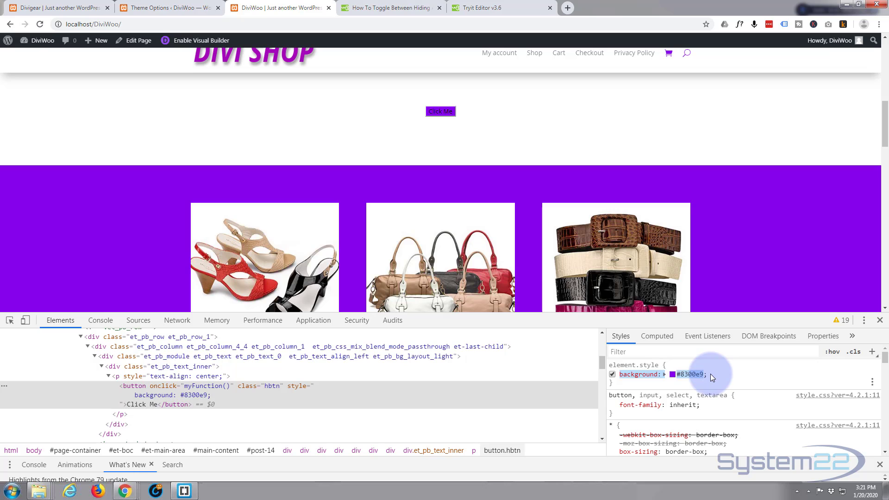
{"action": "left_click", "coordinate": [711, 374]}
{"action": "type", "text": "pa"}
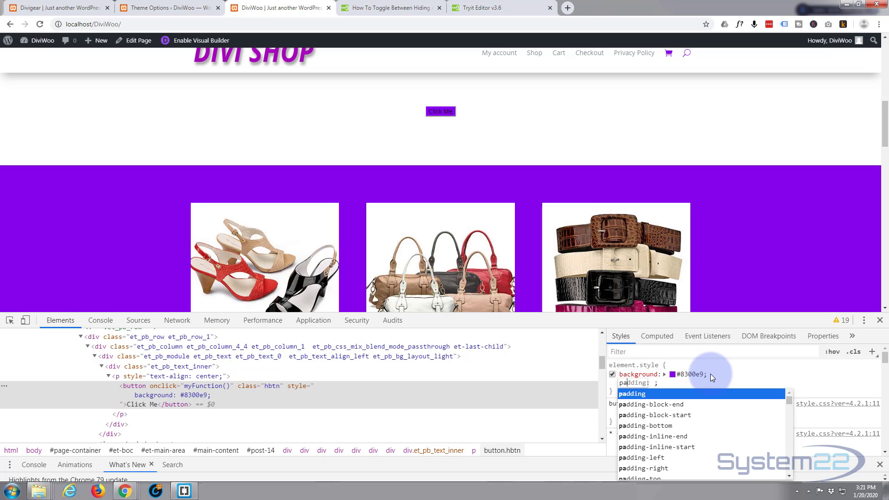
{"action": "type", "text": "dding"}
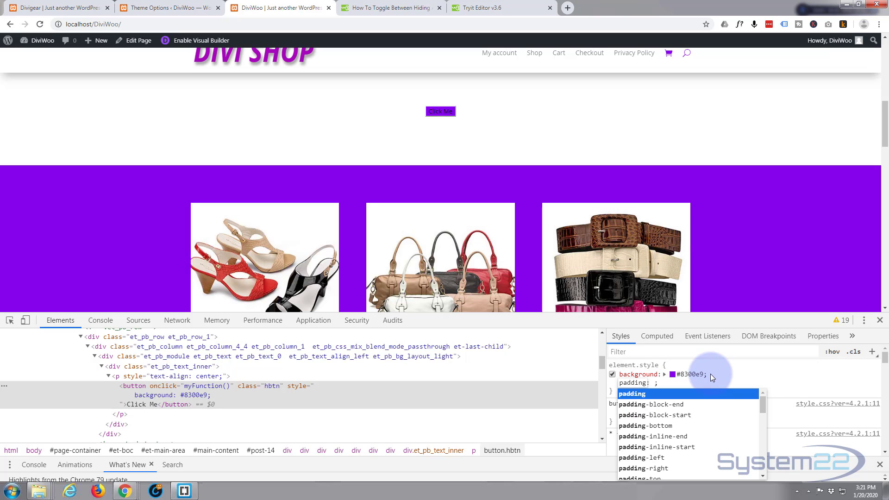
{"action": "key", "text": "Tab"}
{"action": "type", "text": "10"}
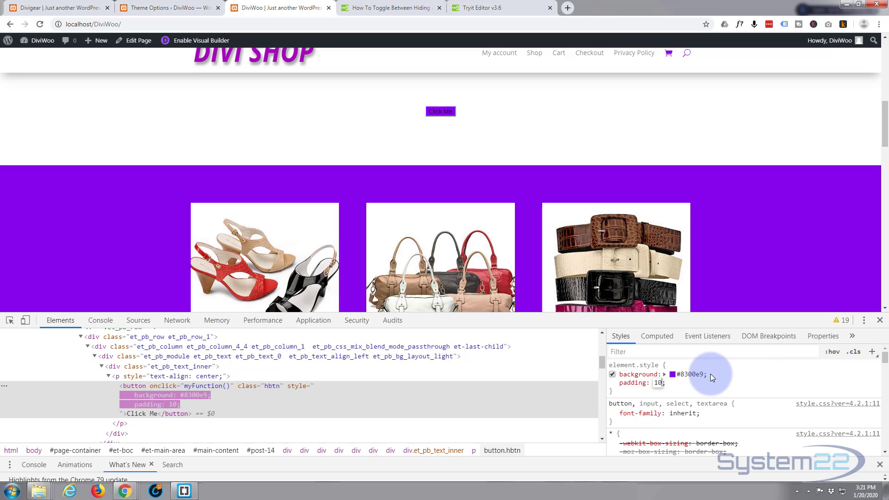
{"action": "type", "text": "px 2"}
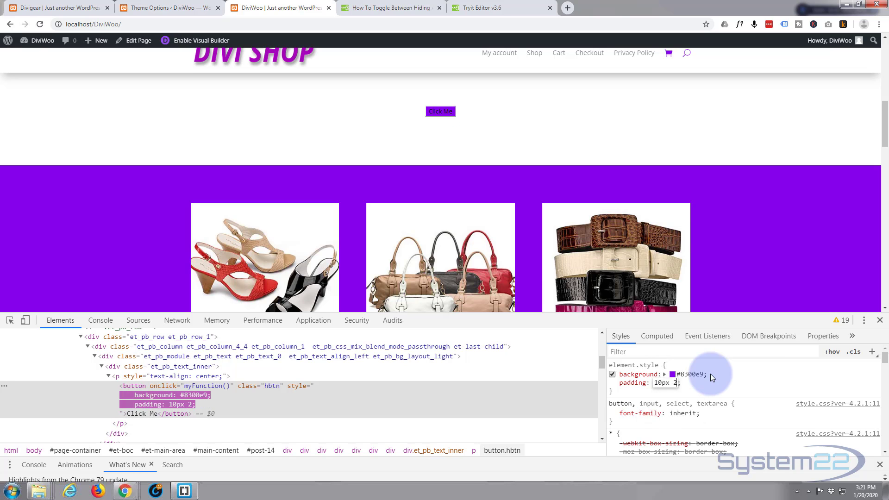
{"action": "type", "text": "0px"}
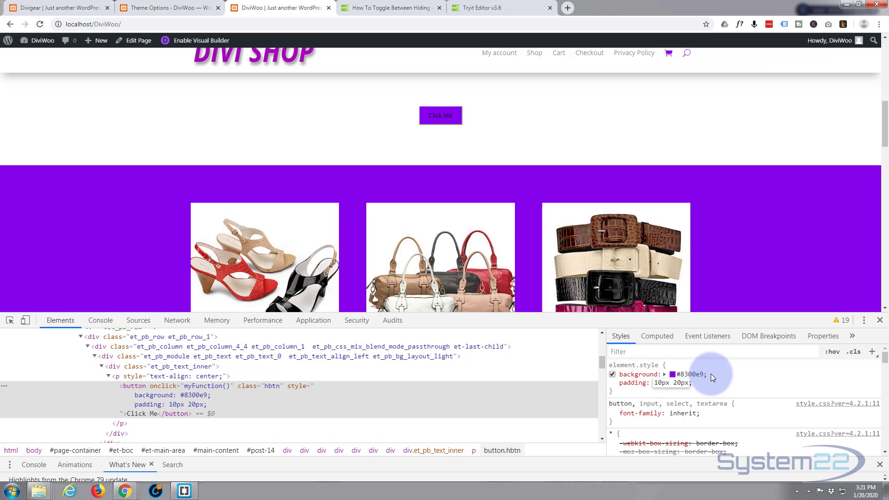
{"action": "left_click", "coordinate": [713, 376]}
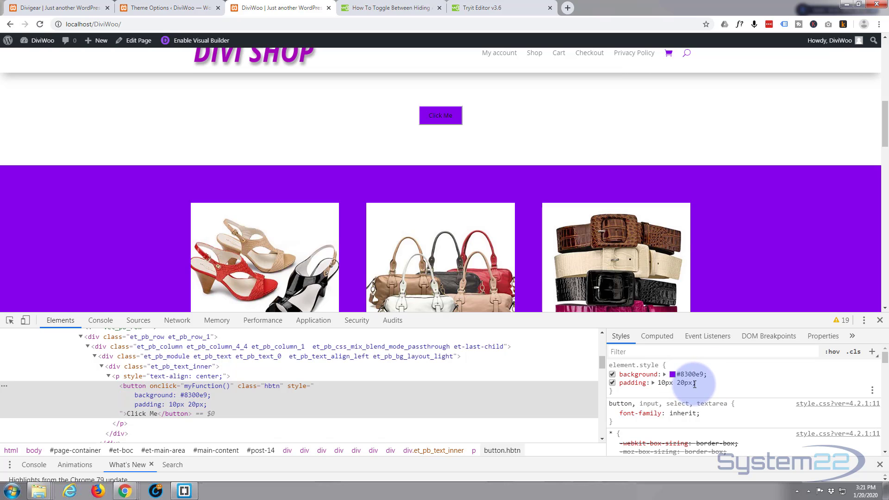
Add font-size 30px, color #fff and border-radius 50px, then select all declarations.
{"action": "left_click", "coordinate": [695, 384]}
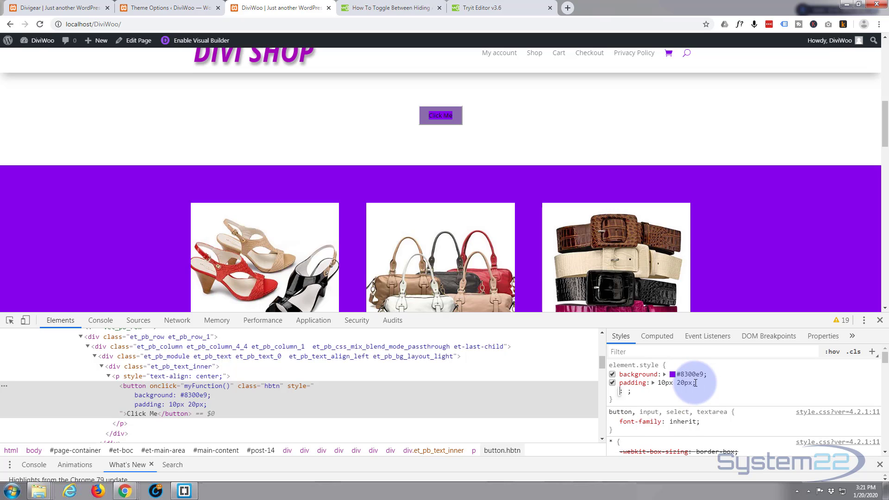
{"action": "type", "text": "font-size"}
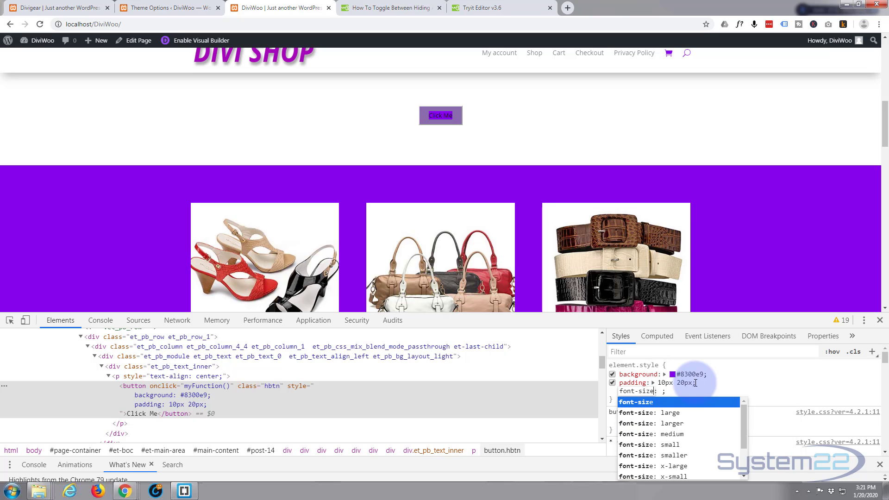
{"action": "type", "text": ": 30"}
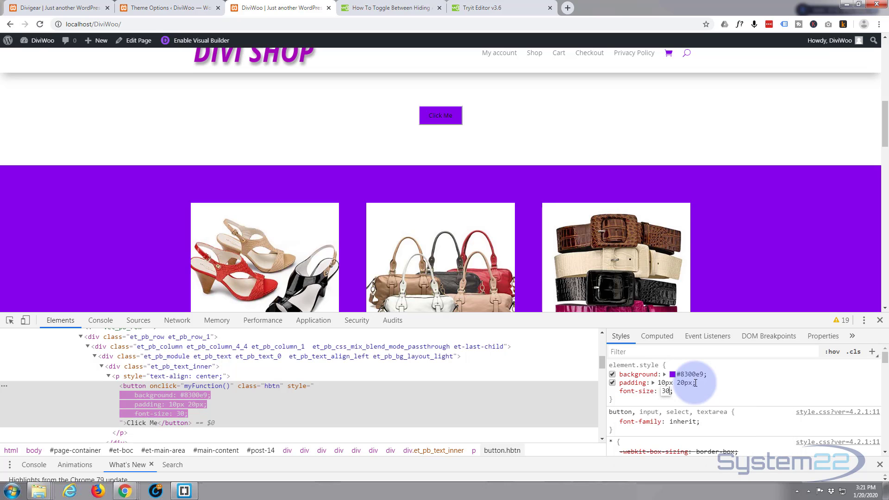
{"action": "type", "text": "px"}
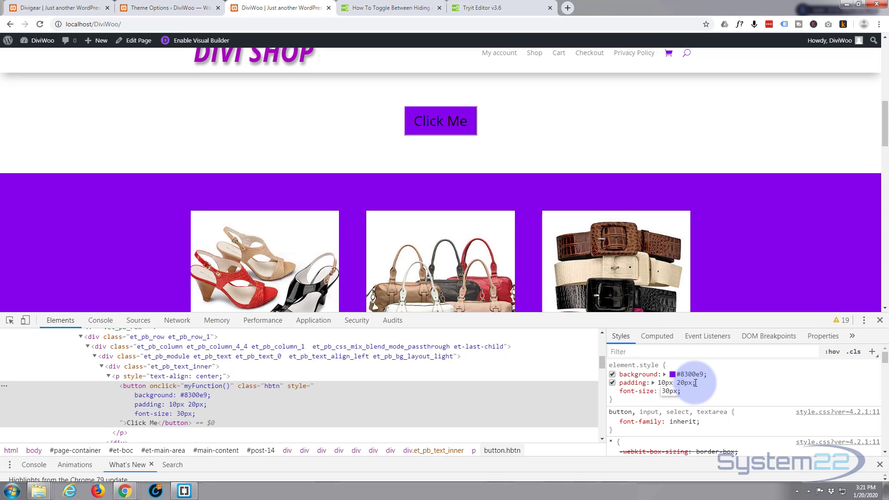
{"action": "key", "text": "Return"}
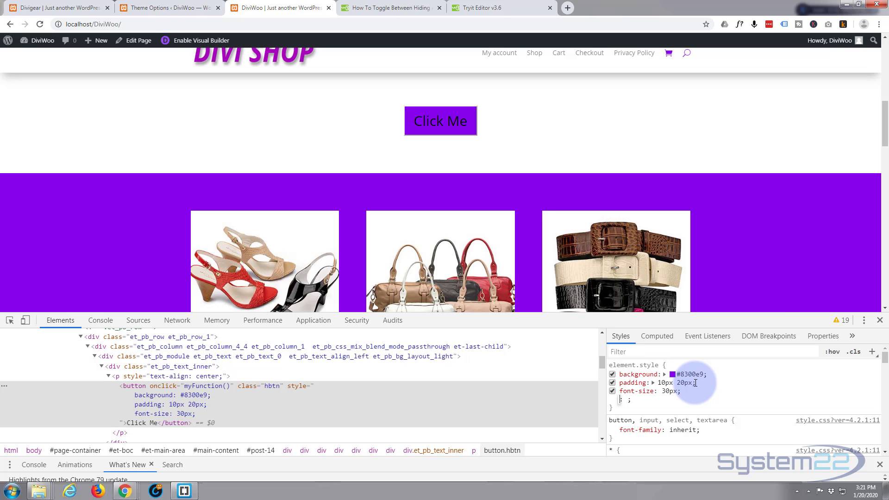
{"action": "type", "text": "color"}
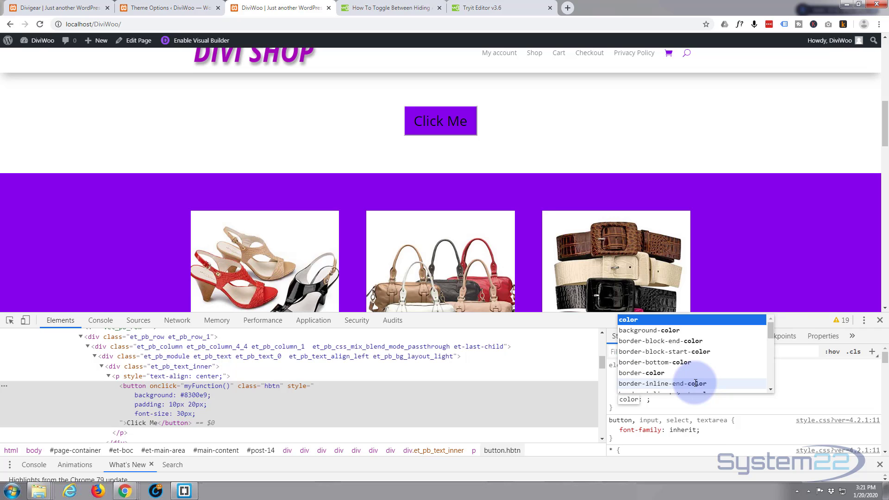
{"action": "key", "text": "Return"}
{"action": "type", "text": "#f"}
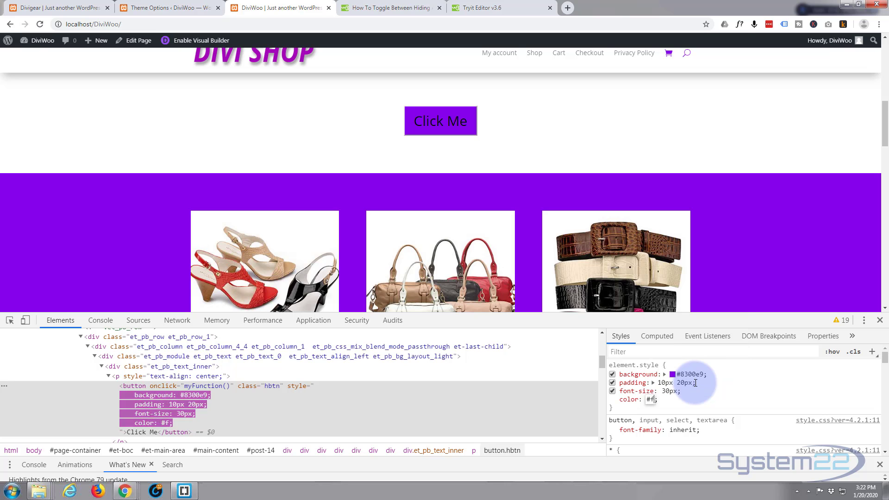
{"action": "type", "text": "ff"}
{"action": "key", "text": "Return"}
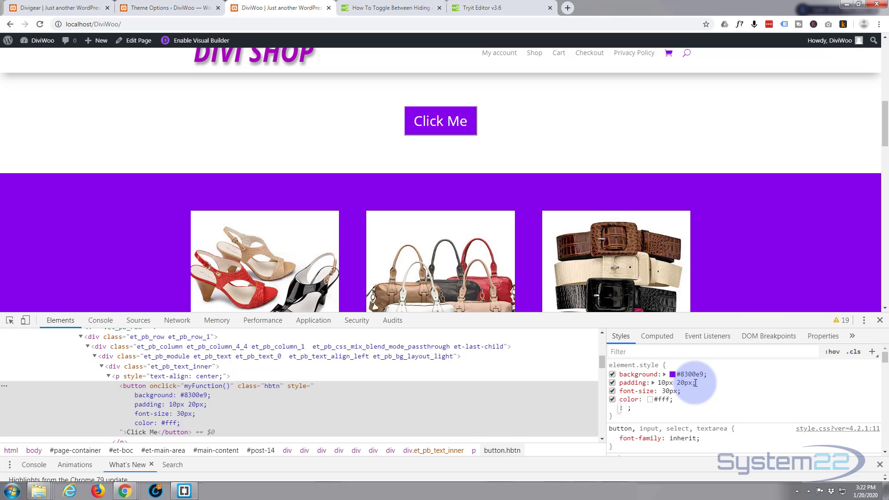
{"action": "type", "text": "bord"}
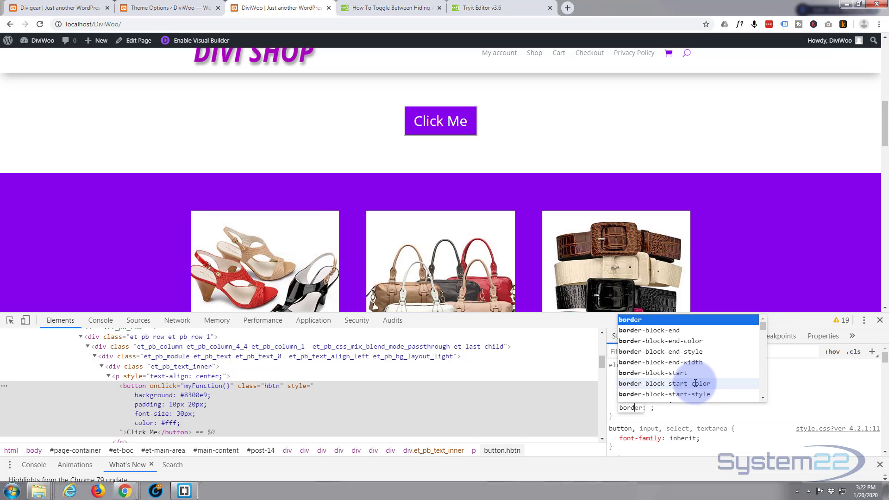
{"action": "type", "text": "er-radius"}
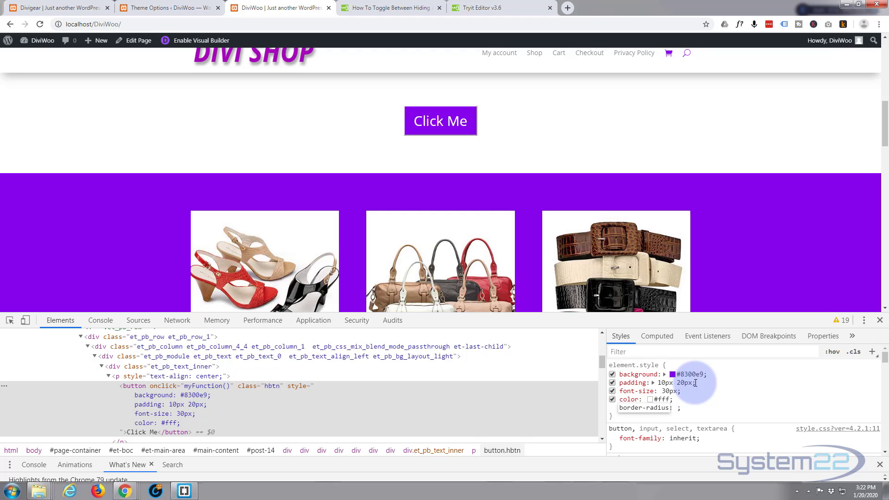
{"action": "key", "text": "Tab"}
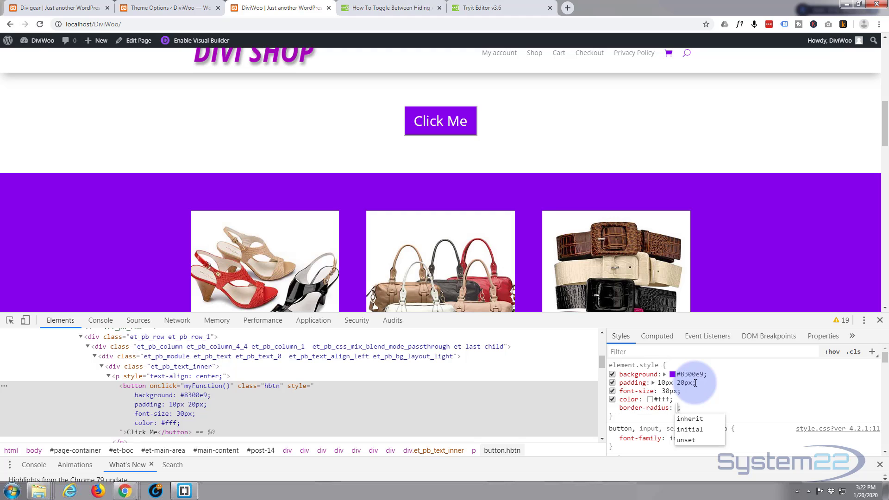
{"action": "type", "text": "50px"}
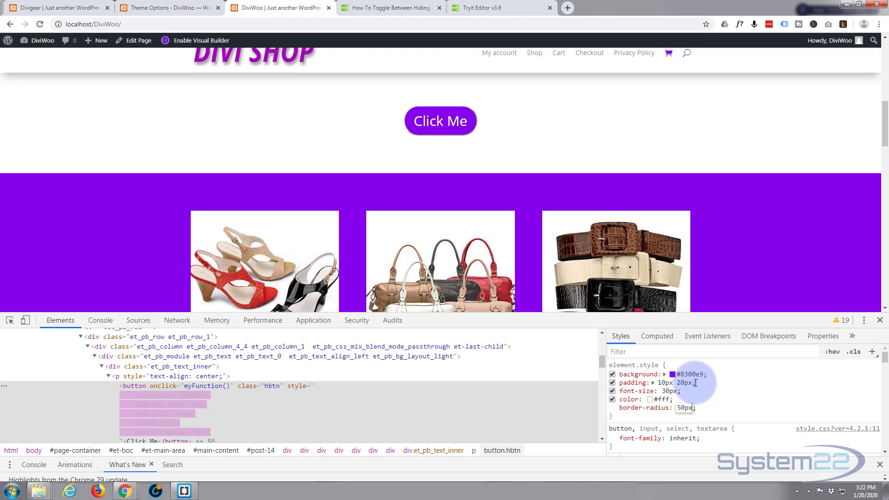
{"action": "key", "text": "Tab"}
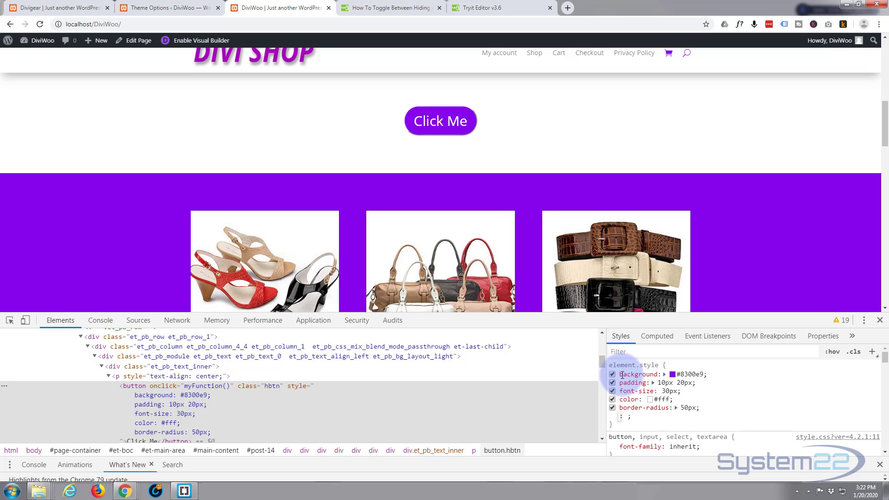
{"action": "left_click_drag", "start_coordinate": [620, 374], "coordinate": [707, 408]}
{"action": "key", "text": "ctrl+c"}
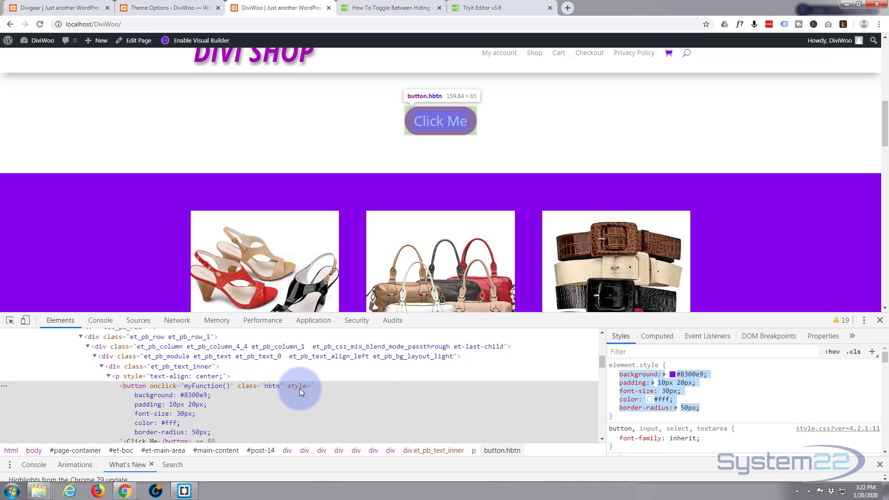
Paste the copied button declarations into a new .hbtn rule in Theme Options Custom CSS.
{"action": "left_click", "coordinate": [165, 8]}
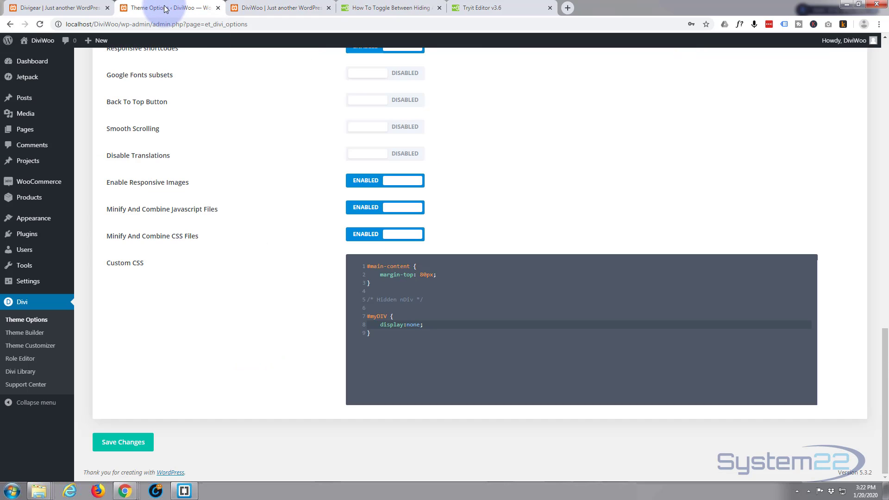
{"action": "left_click", "coordinate": [371, 335]}
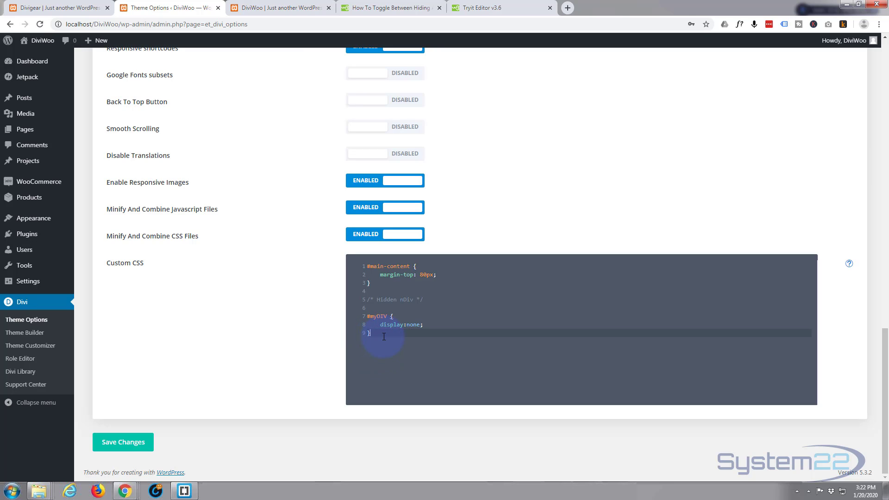
{"action": "key", "text": "Return"}
{"action": "key", "text": "Return"}
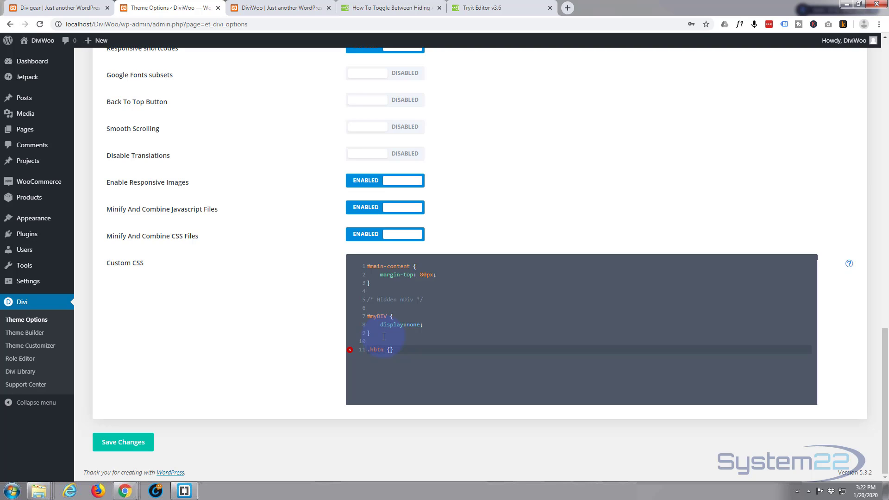
{"action": "key", "text": "Return"}
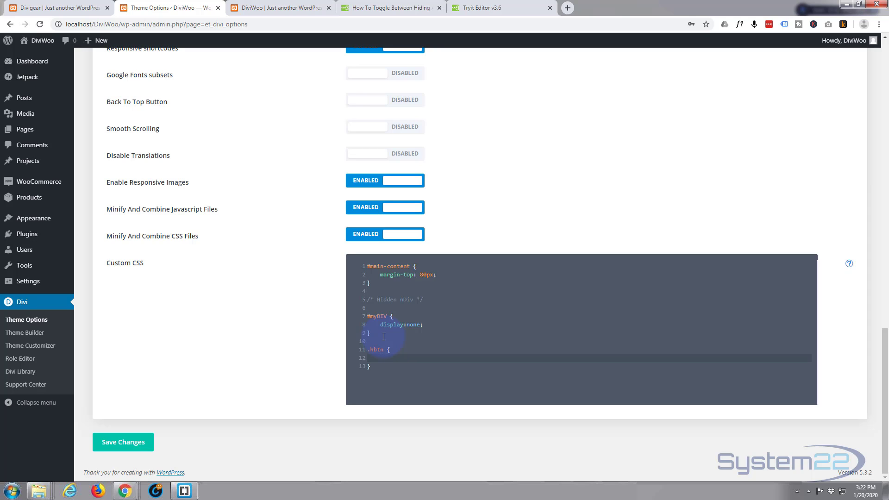
{"action": "key", "text": "ctrl+v"}
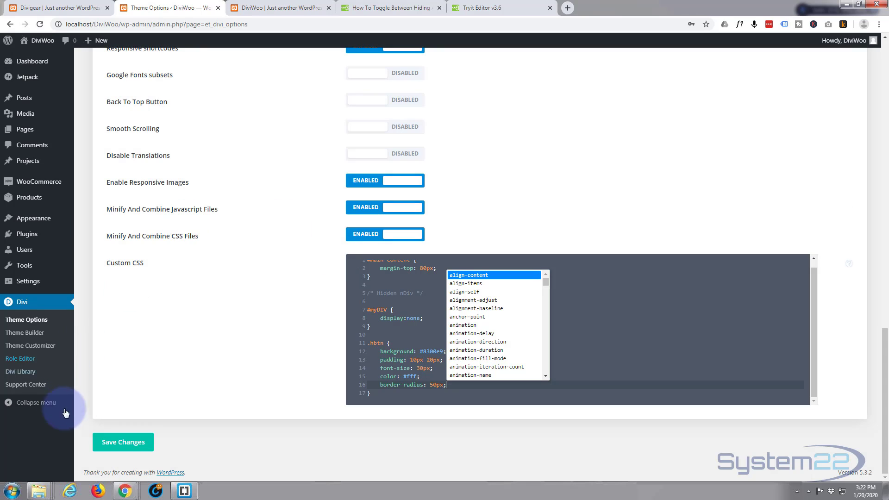
Save the custom CSS and reload the shop page to show the purple rounded button.
{"action": "left_click", "coordinate": [287, 6]}
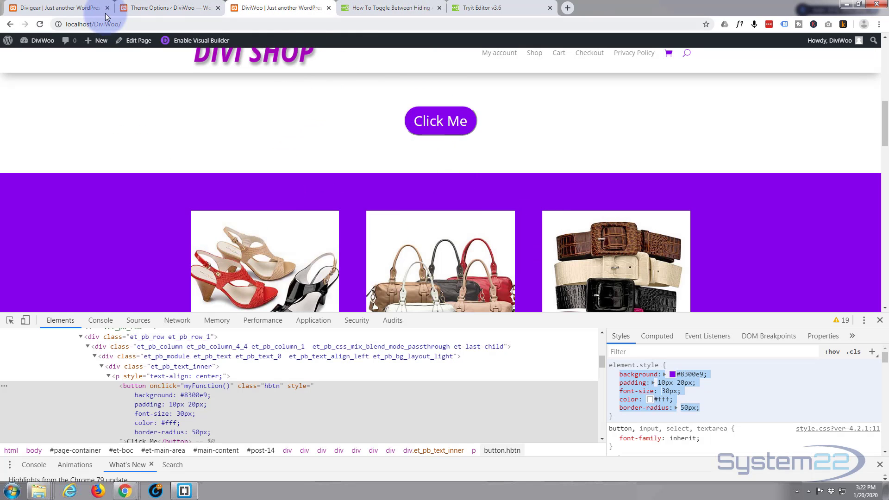
{"action": "left_click", "coordinate": [40, 24]}
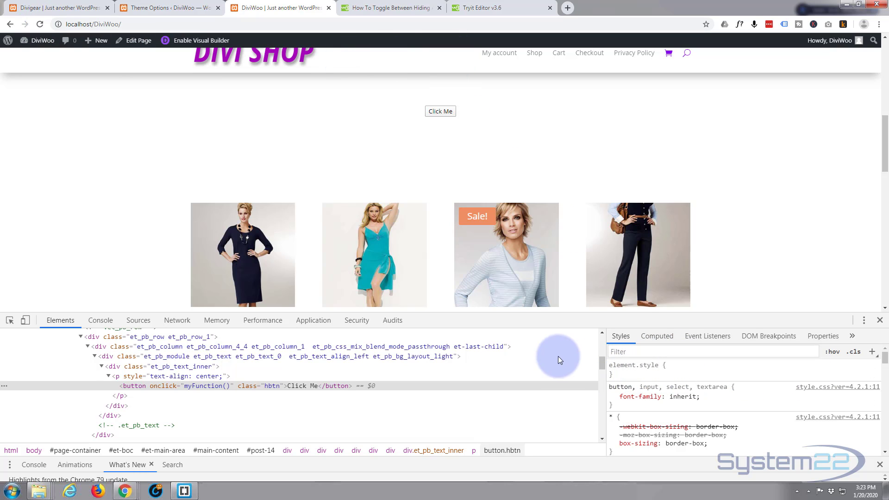
{"action": "left_click", "coordinate": [874, 321]}
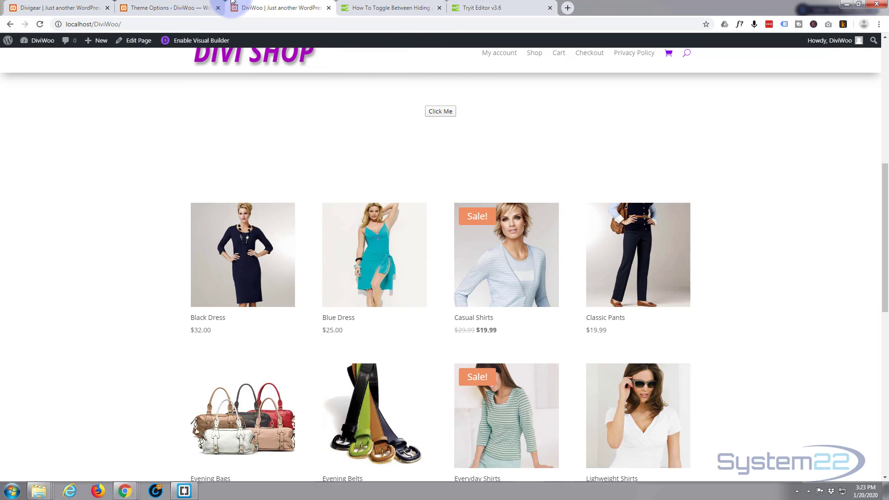
{"action": "left_click", "coordinate": [173, 9]}
{"action": "left_click", "coordinate": [125, 442]}
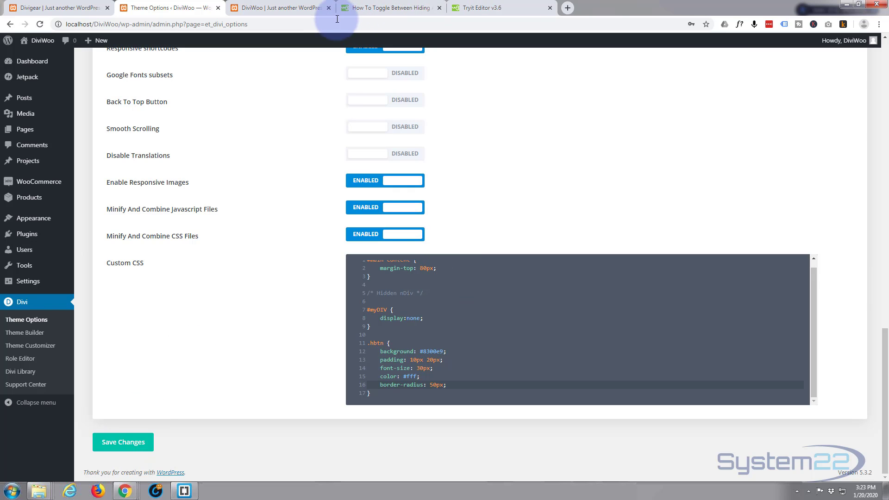
{"action": "left_click", "coordinate": [280, 8]}
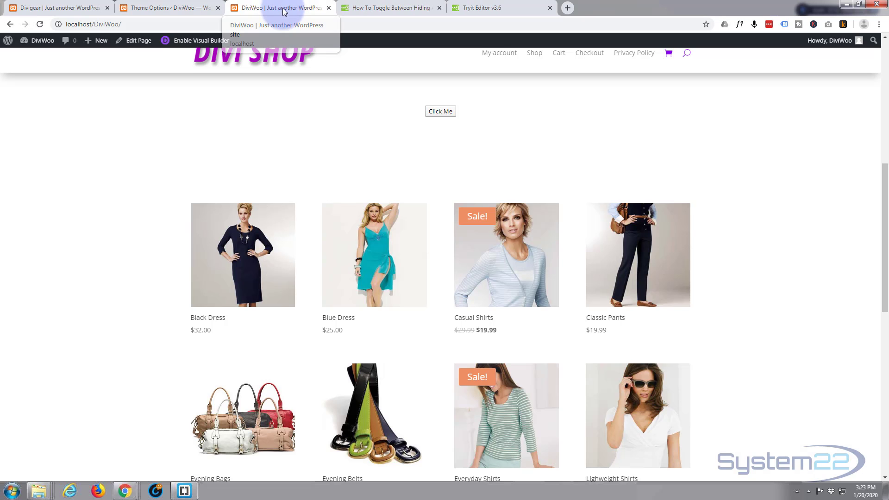
{"action": "left_click", "coordinate": [38, 24]}
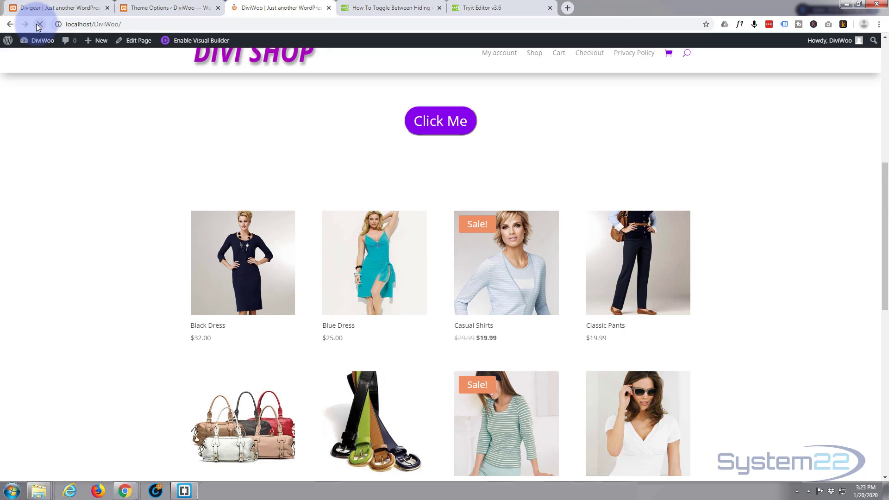
Toggle the purple section repeatedly with Click Me, leaving it shown, then enable Visual Builder.
{"action": "scroll", "coordinate": [72, 157], "scroll_direction": "up", "scroll_amount": 3}
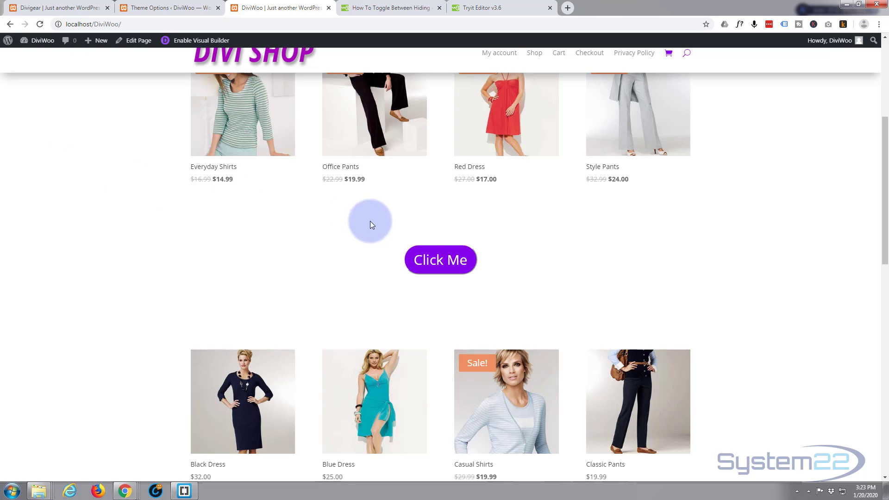
{"action": "left_click", "coordinate": [444, 262]}
{"action": "scroll", "coordinate": [315, 245], "scroll_direction": "down", "scroll_amount": 2}
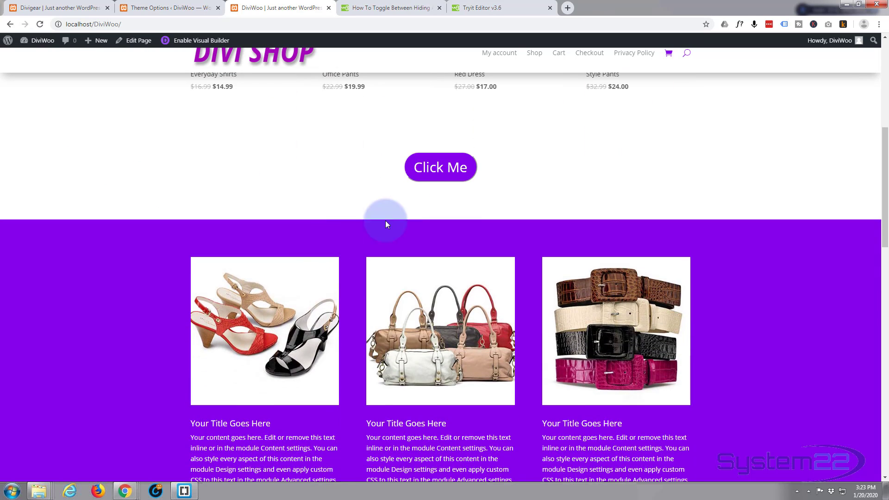
{"action": "left_click", "coordinate": [434, 166]}
{"action": "left_click", "coordinate": [434, 167]}
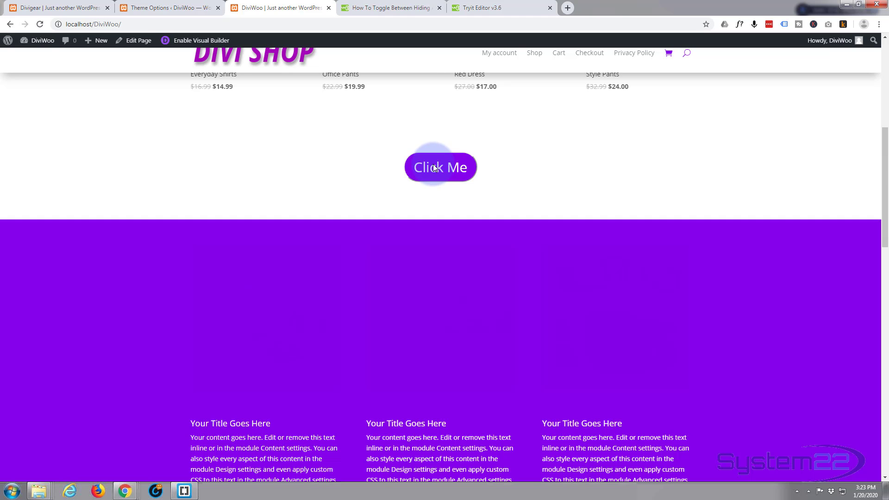
{"action": "left_click", "coordinate": [435, 168]}
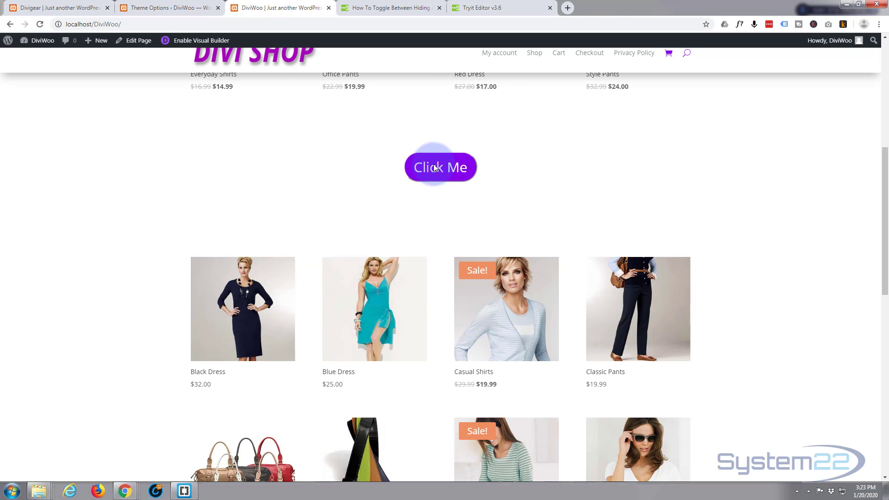
{"action": "left_click", "coordinate": [435, 168]}
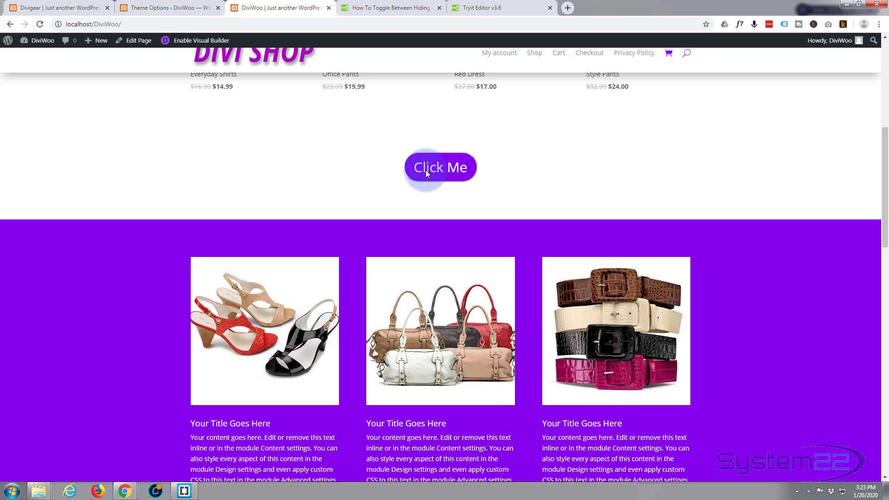
{"action": "left_click", "coordinate": [195, 40]}
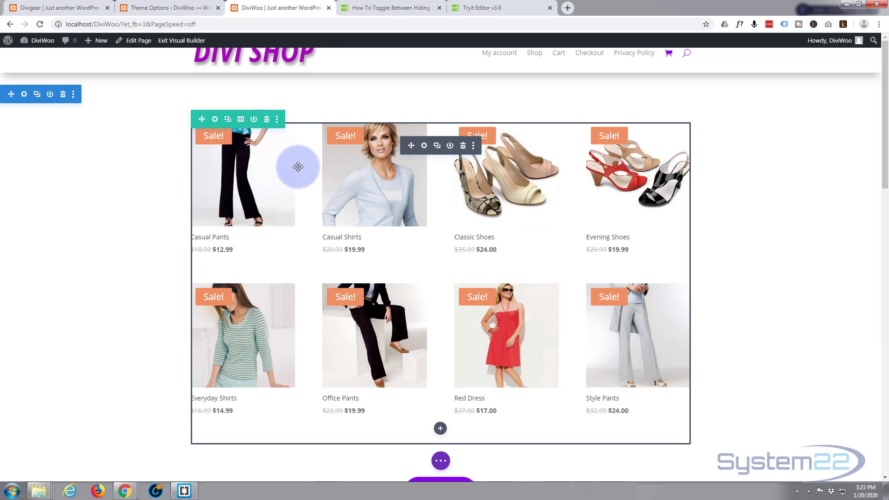
Zero the Click Me row's top and bottom margin and padding in Row Settings Design Spacing.
{"action": "scroll", "coordinate": [310, 186], "scroll_direction": "down", "scroll_amount": 6}
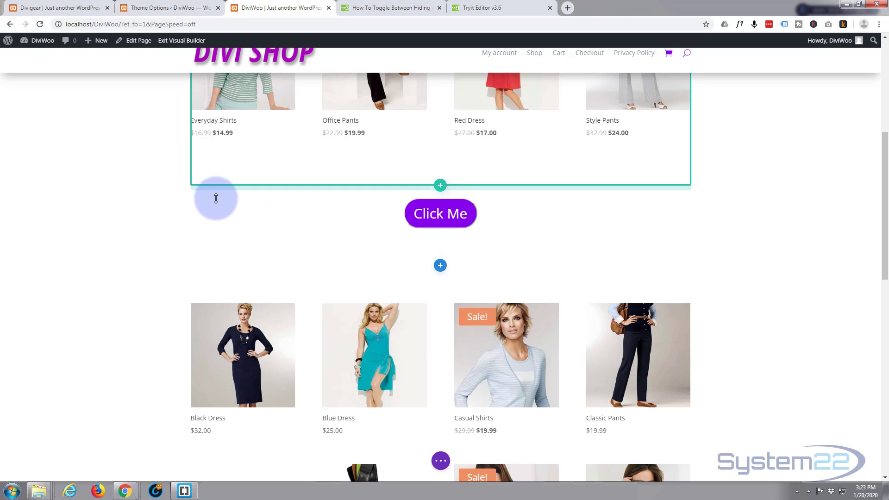
{"action": "left_click", "coordinate": [215, 179]}
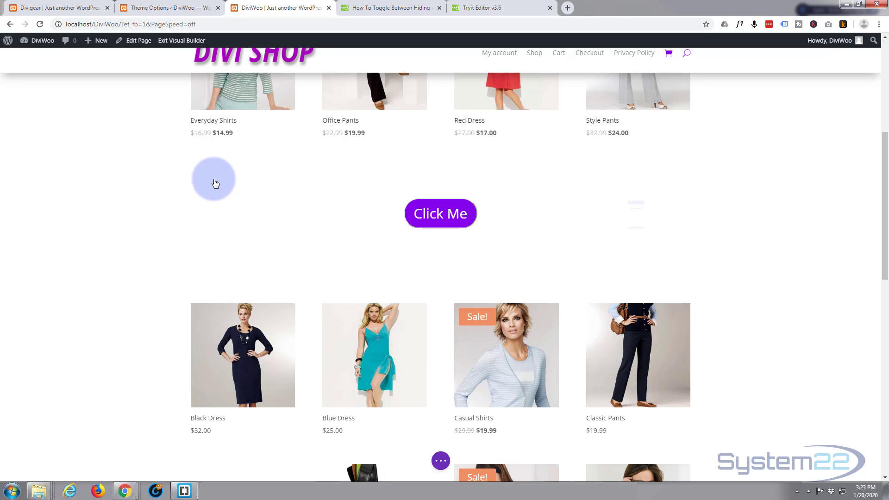
{"action": "left_click", "coordinate": [612, 88]}
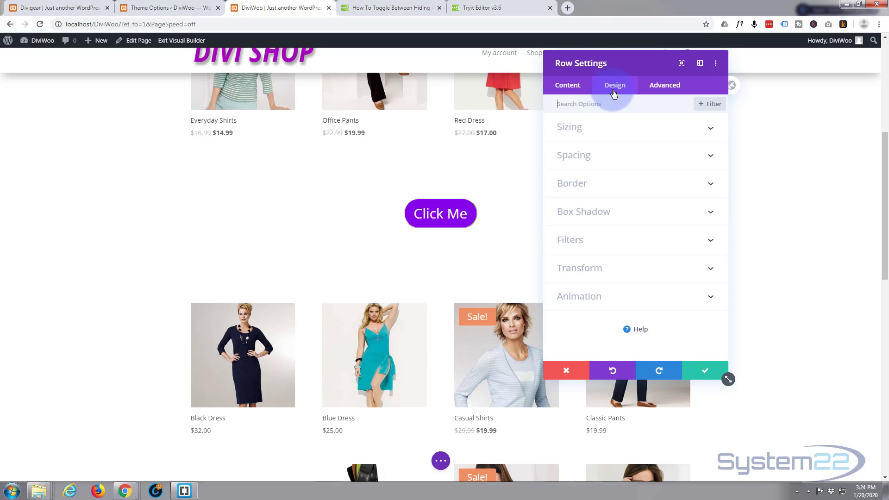
{"action": "left_click", "coordinate": [627, 158]}
{"action": "left_click", "coordinate": [569, 141]}
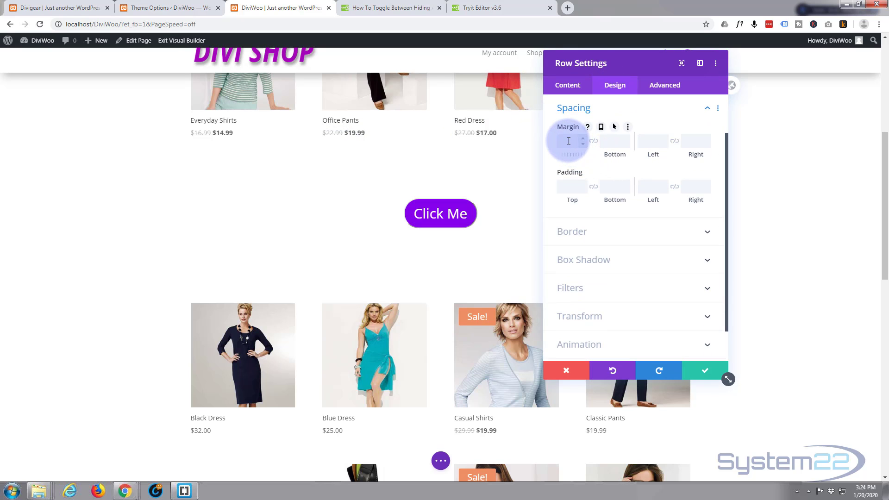
{"action": "type", "text": "0"}
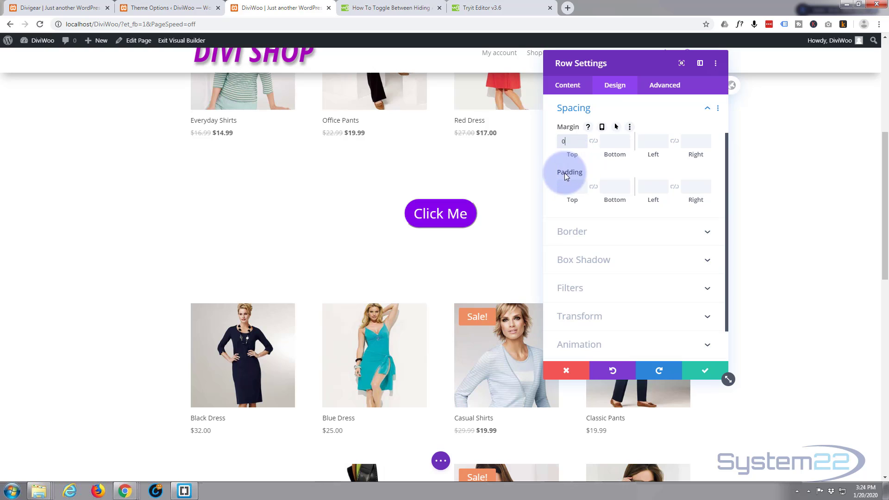
{"action": "left_click", "coordinate": [566, 185]}
{"action": "type", "text": "0"}
{"action": "left_click", "coordinate": [615, 141]}
{"action": "type", "text": "0"}
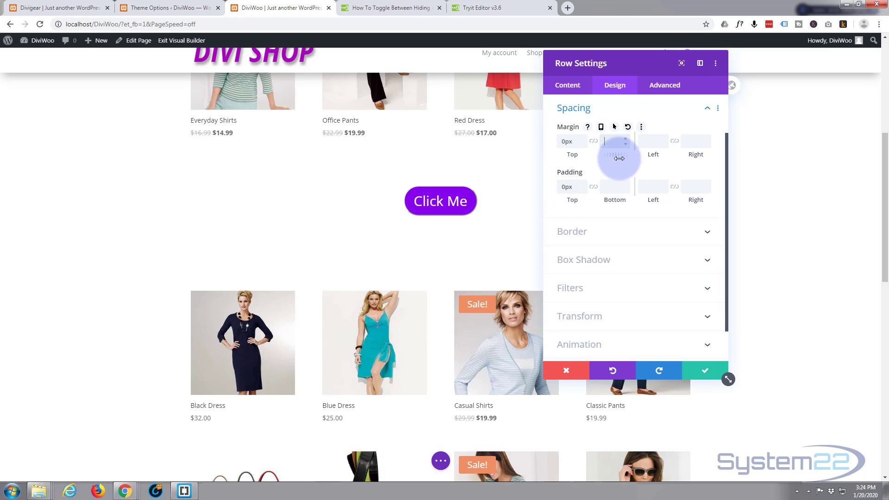
{"action": "type", "text": "0"}
{"action": "left_click", "coordinate": [398, 198]}
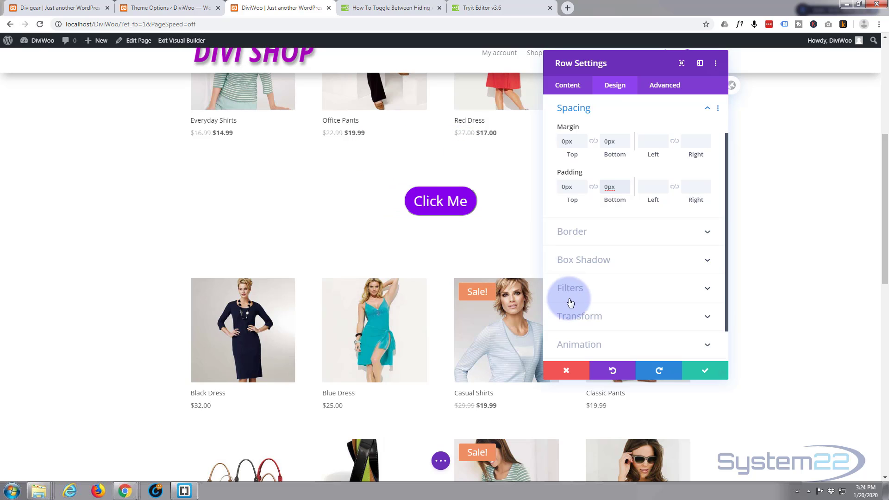
Save the row spacing and bring up the button text module's HTML view.
{"action": "left_click", "coordinate": [702, 374]}
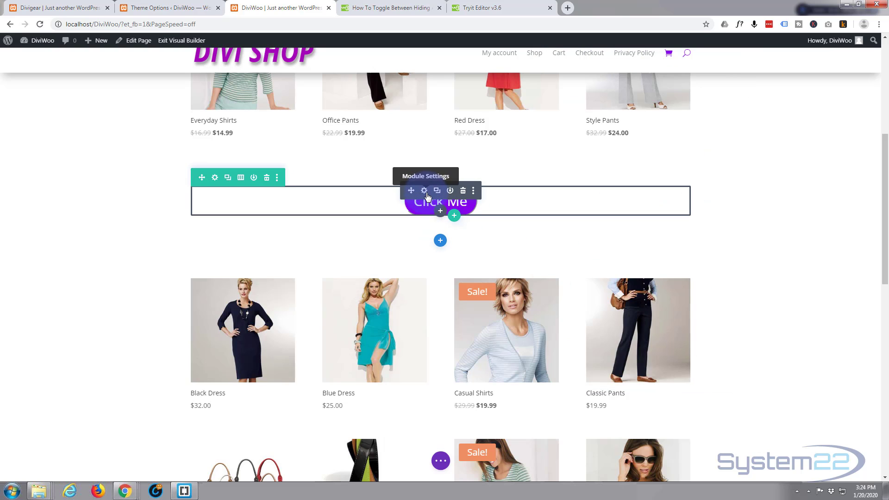
{"action": "left_click", "coordinate": [424, 192]}
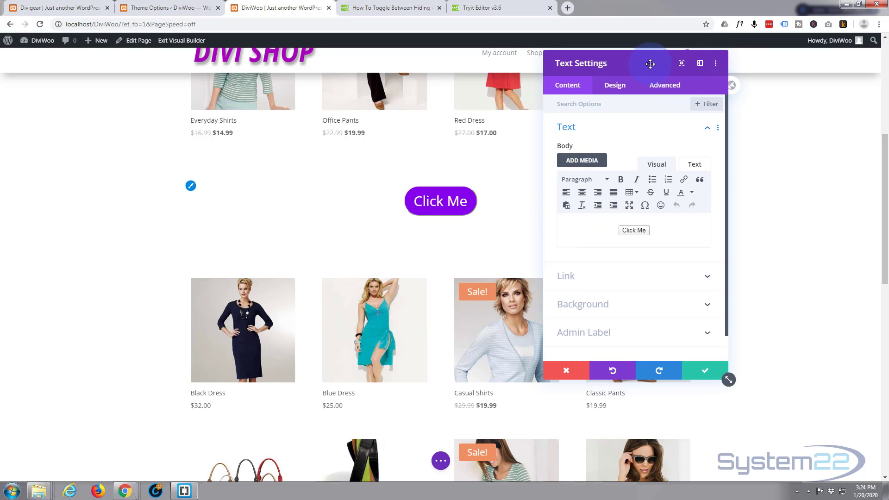
{"action": "left_click_drag", "start_coordinate": [631, 64], "coordinate": [231, 52]}
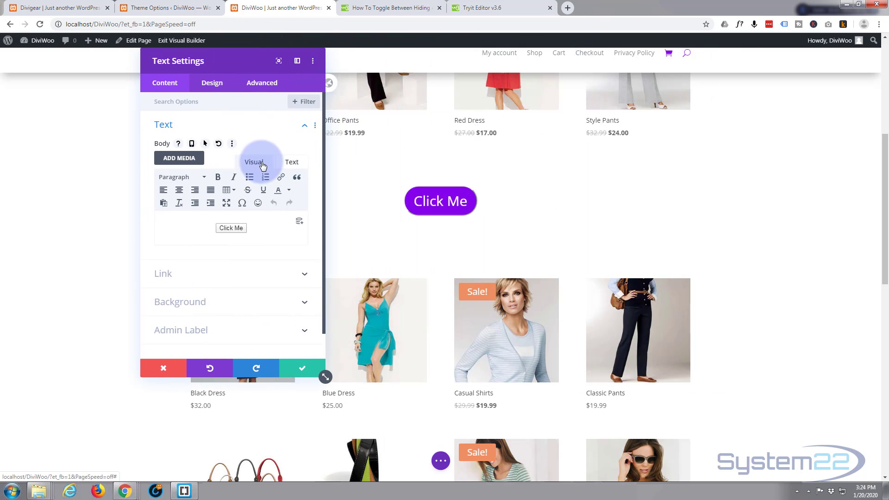
{"action": "left_click", "coordinate": [291, 163]}
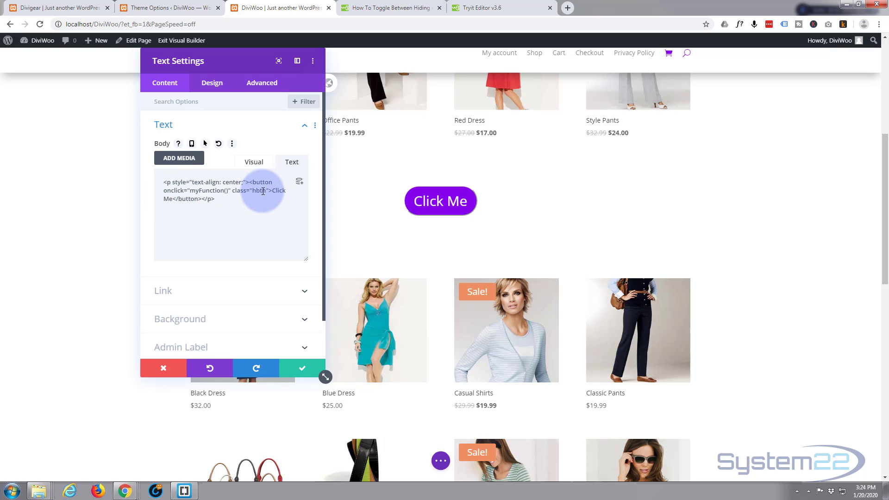
Replace the Click Me label with SPECIAL OF THE DAY and save the module.
{"action": "left_click_drag", "start_coordinate": [272, 191], "coordinate": [173, 198]}
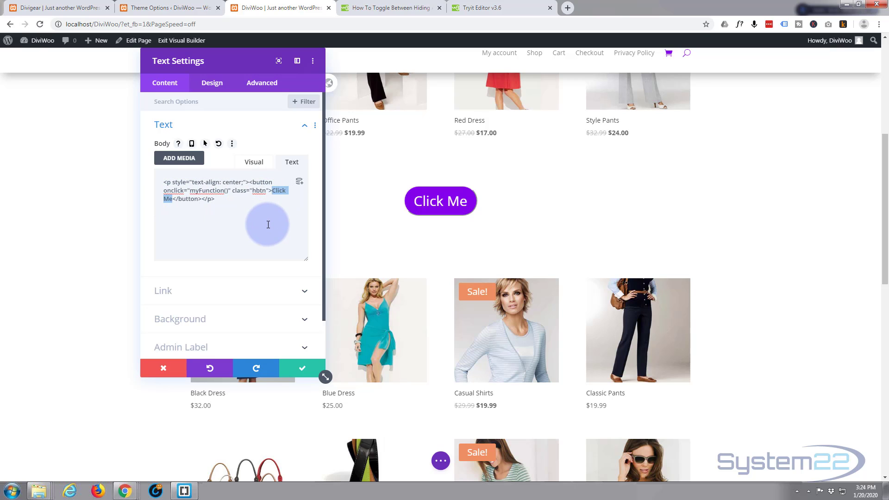
{"action": "type", "text": "Sp"}
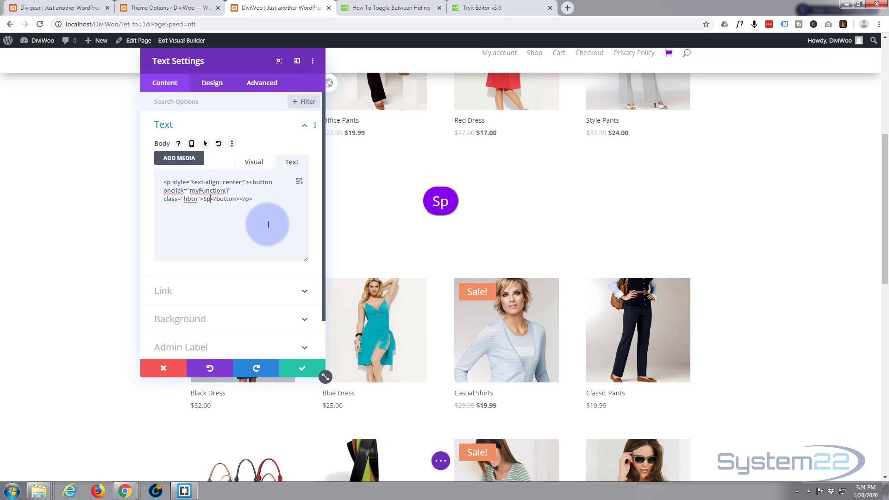
{"action": "key", "text": "BackSpace"}
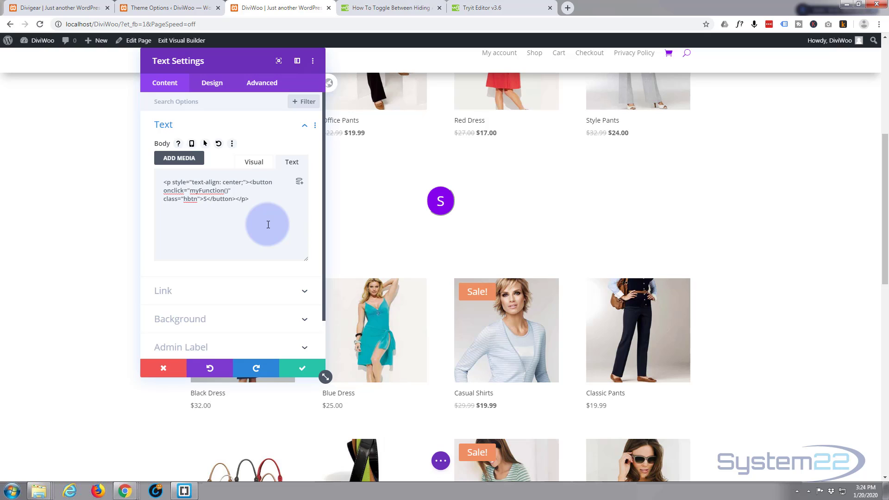
{"action": "type", "text": "P"}
{"action": "type", "text": "ECIAL OF"}
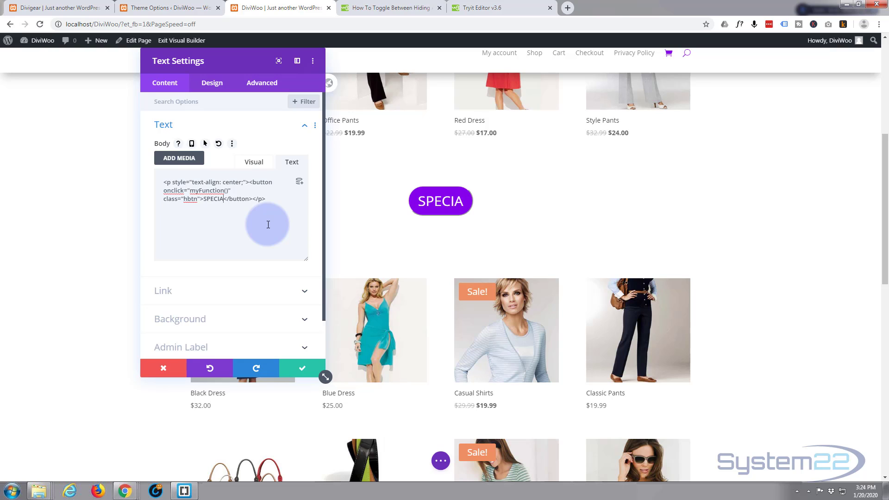
{"action": "type", "text": " THE DAY"}
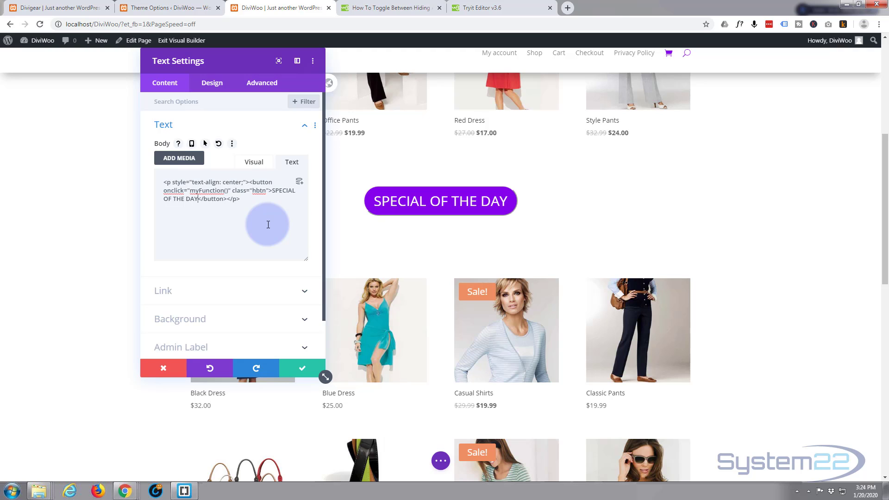
{"action": "left_click", "coordinate": [304, 369]}
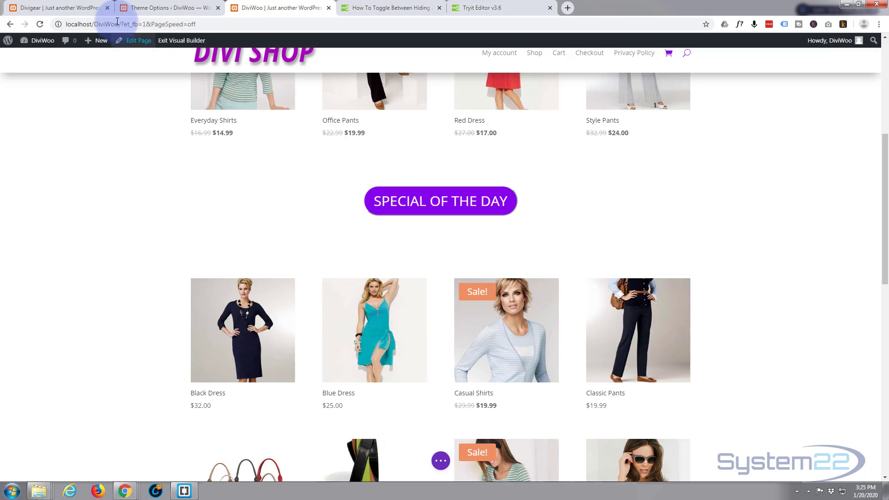
Return to Theme Options and place the cursor at the end of the .hbtn rule.
{"action": "left_click", "coordinate": [159, 8]}
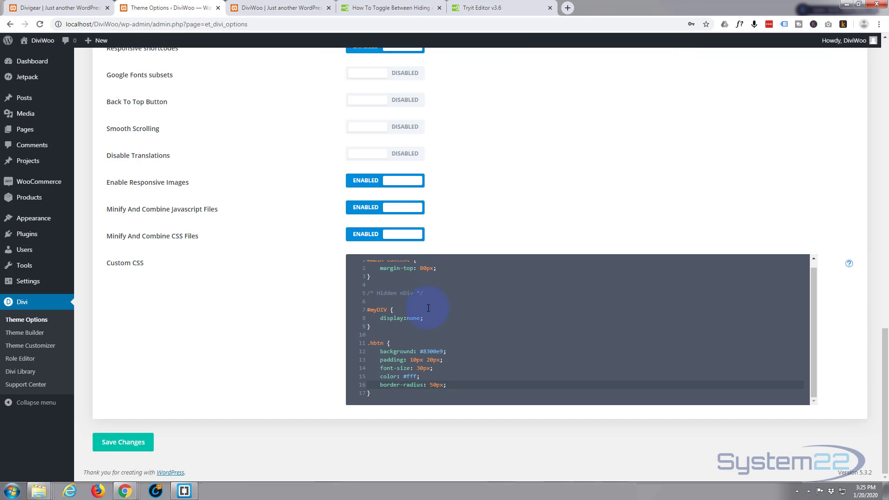
{"action": "left_click", "coordinate": [369, 343]}
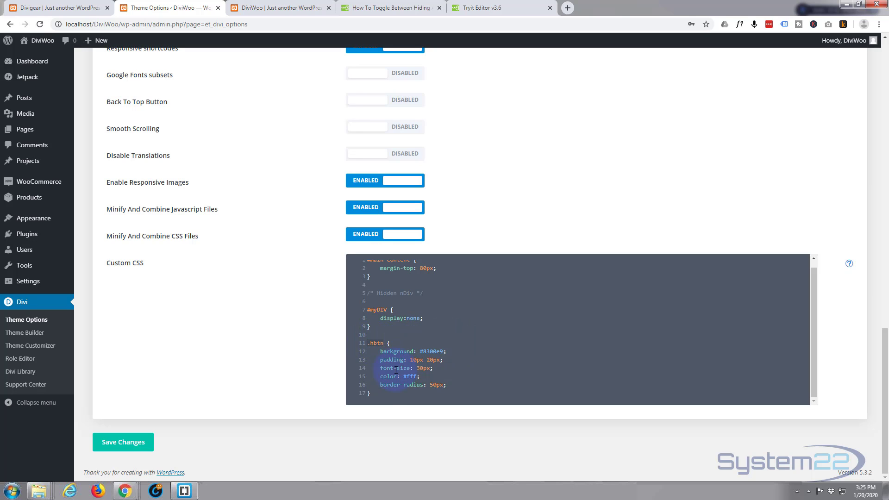
{"action": "left_click", "coordinate": [377, 393]}
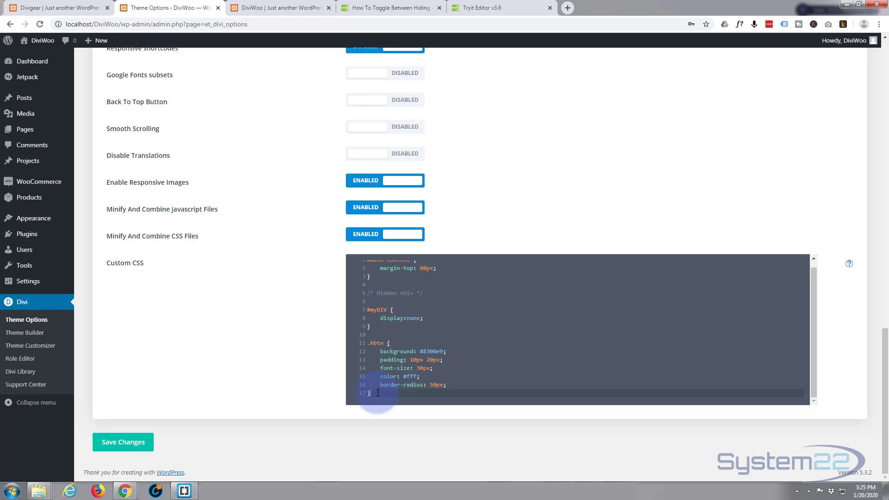
Start a .hbtn:hover rule containing background:blue;.
{"action": "key", "text": "Return"}
{"action": "key", "text": "Return"}
{"action": "type", "text": ".hbtn"}
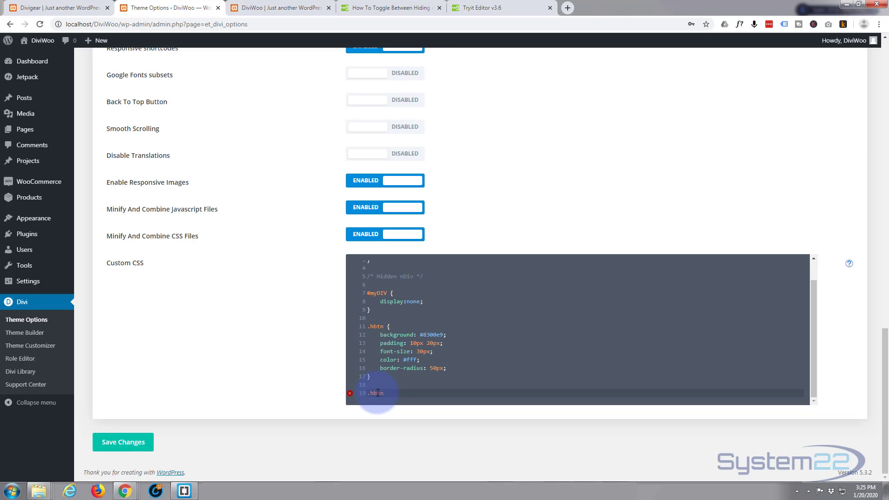
{"action": "type", "text": ":"}
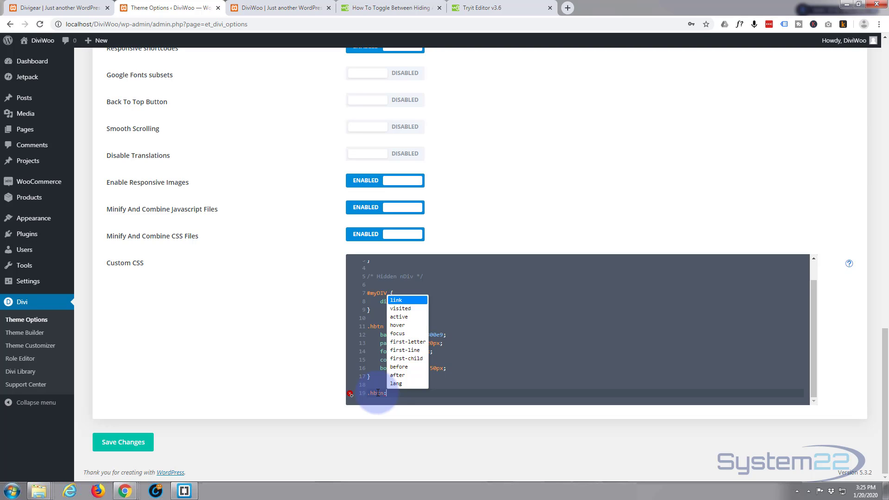
{"action": "type", "text": "hover"}
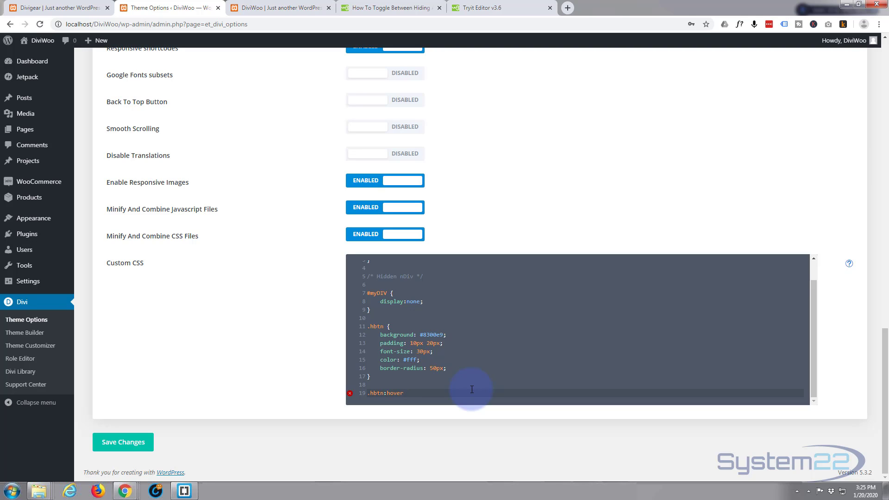
{"action": "type", "text": " {"}
{"action": "key", "text": "Return"}
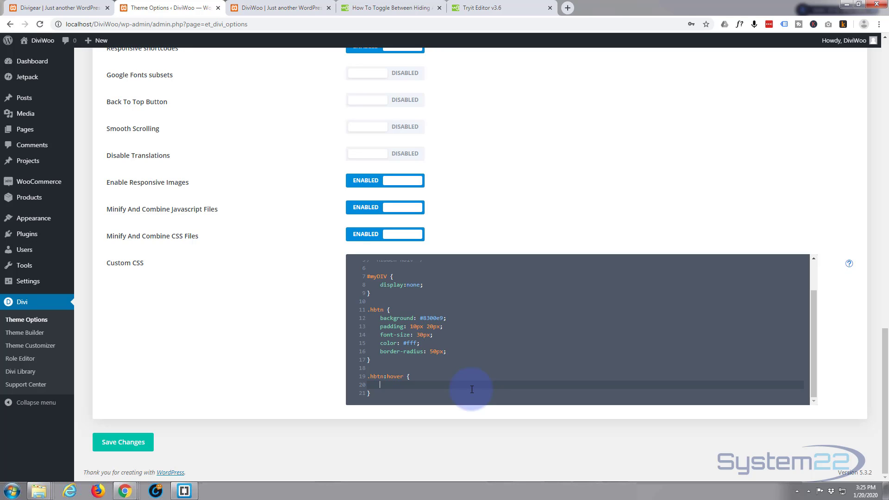
{"action": "type", "text": "backg"}
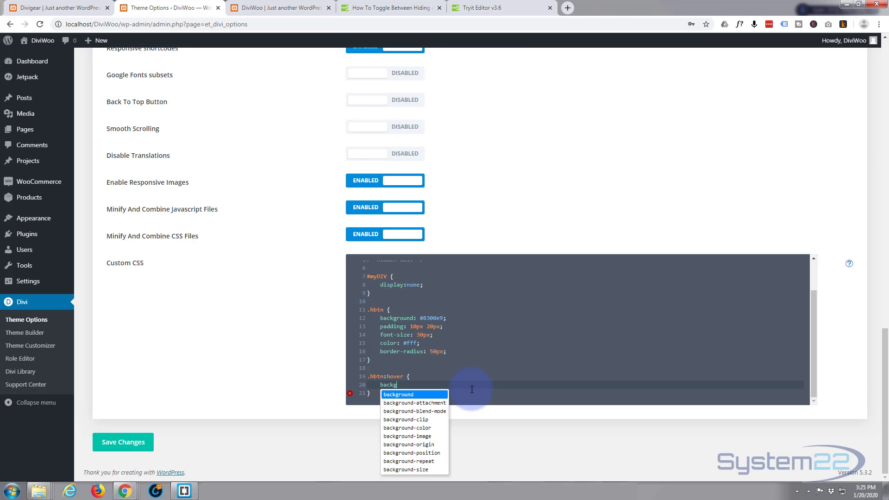
{"action": "type", "text": "round:"}
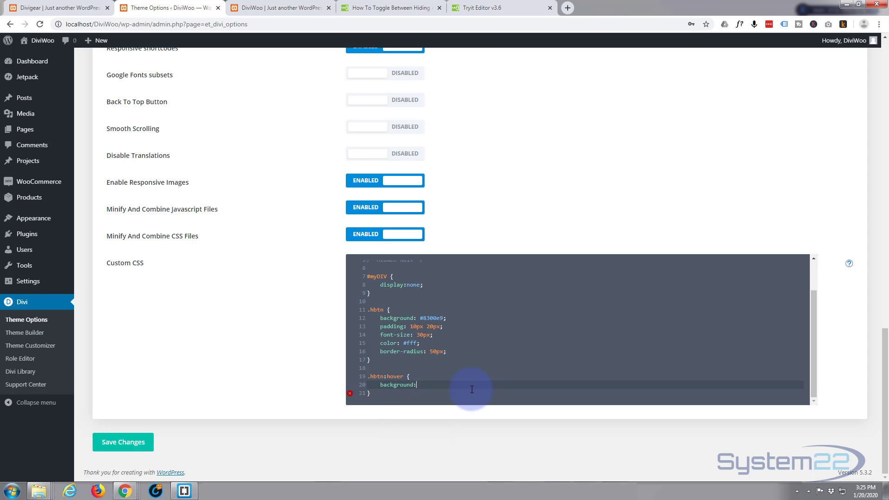
{"action": "type", "text": "blue;"}
{"action": "key", "text": "Return"}
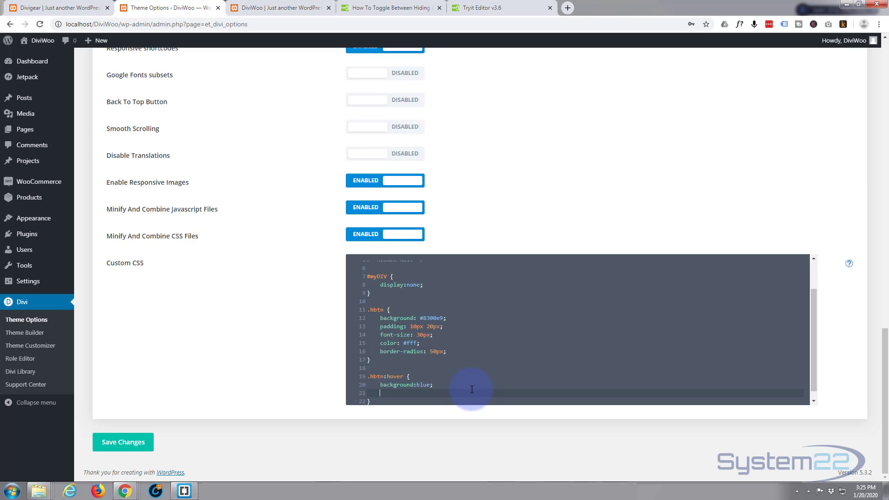
Add transform:scale(1.5,1.5) to the hover rule and save the custom CSS.
{"action": "type", "text": "Tran"}
{"action": "key", "text": "BackSpace"}
{"action": "key", "text": "BackSpace"}
{"action": "key", "text": "BackSpace"}
{"action": "key", "text": "BackSpace"}
{"action": "type", "text": "tra"}
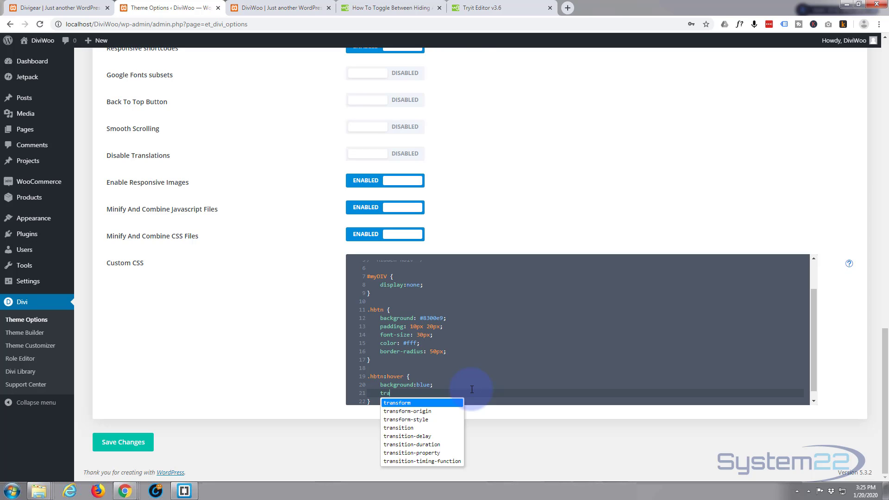
{"action": "type", "text": "nsfo"}
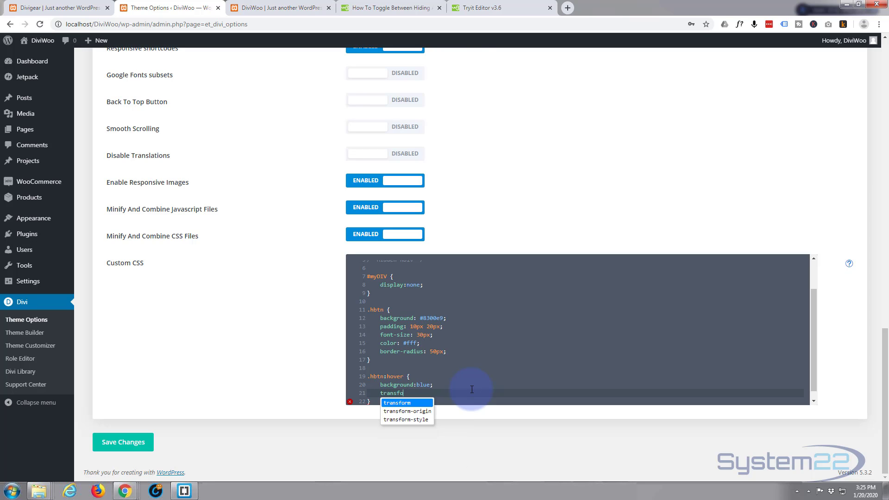
{"action": "type", "text": "rm:"}
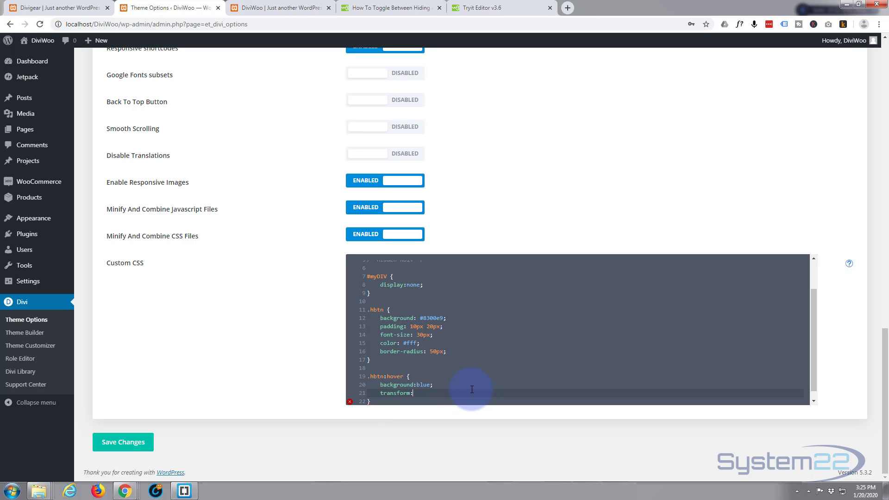
{"action": "type", "text": "scal"}
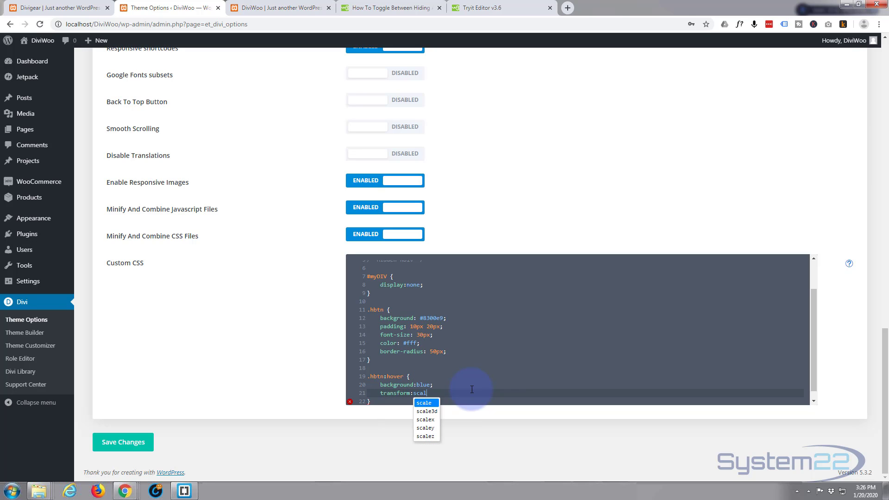
{"action": "type", "text": "e("}
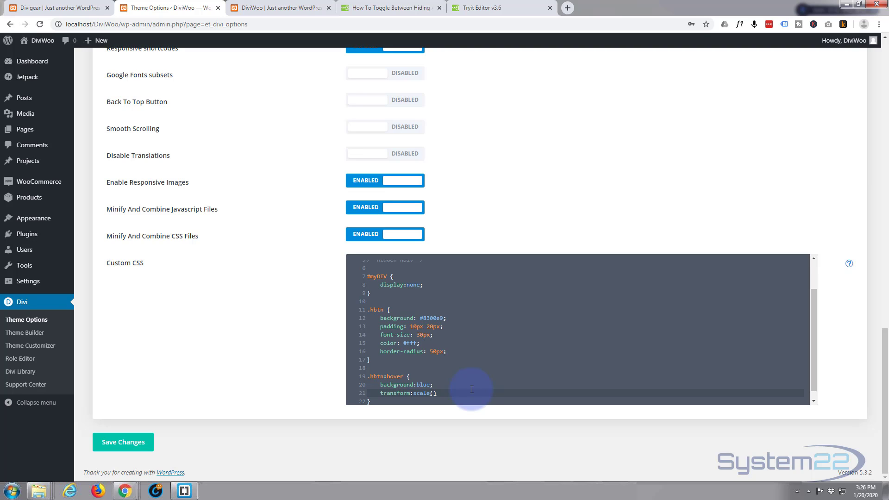
{"action": "type", "text": "1.5,1.5"}
{"action": "left_click", "coordinate": [124, 443]}
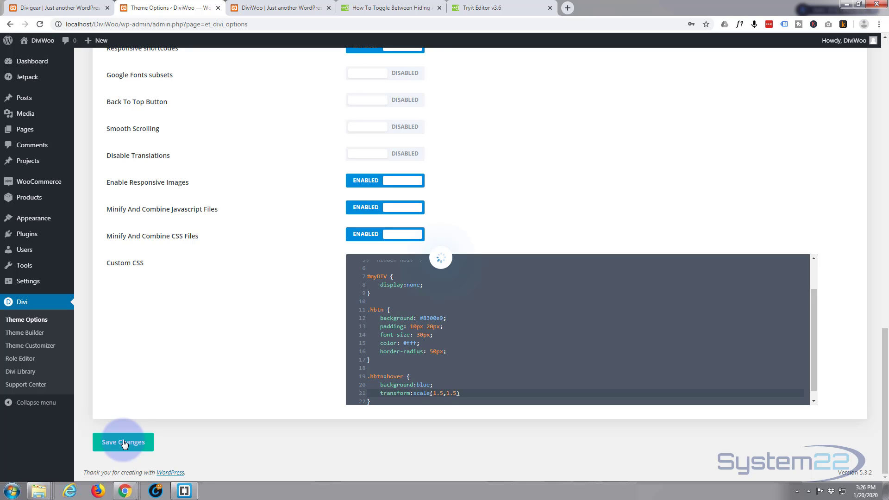
Save the shop page, exit Visual Builder, reload and hover-test the SPECIAL OF THE DAY button.
{"action": "left_click", "coordinate": [298, 7]}
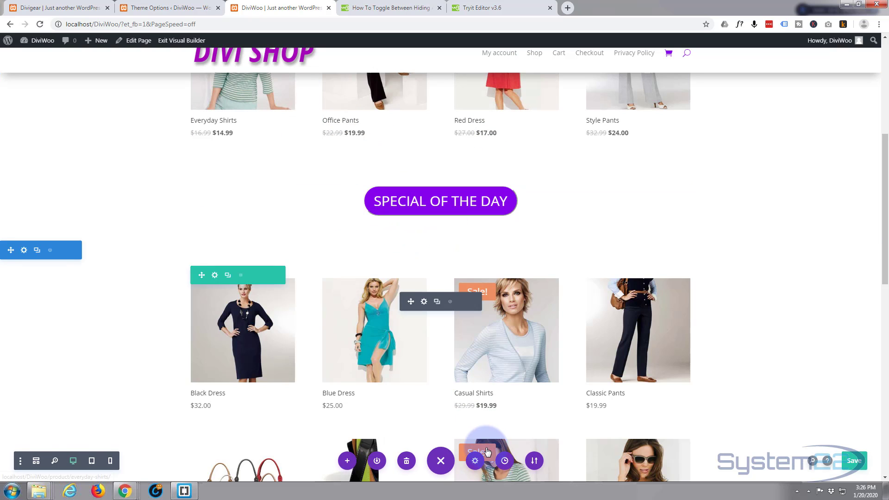
{"action": "left_click", "coordinate": [855, 463]}
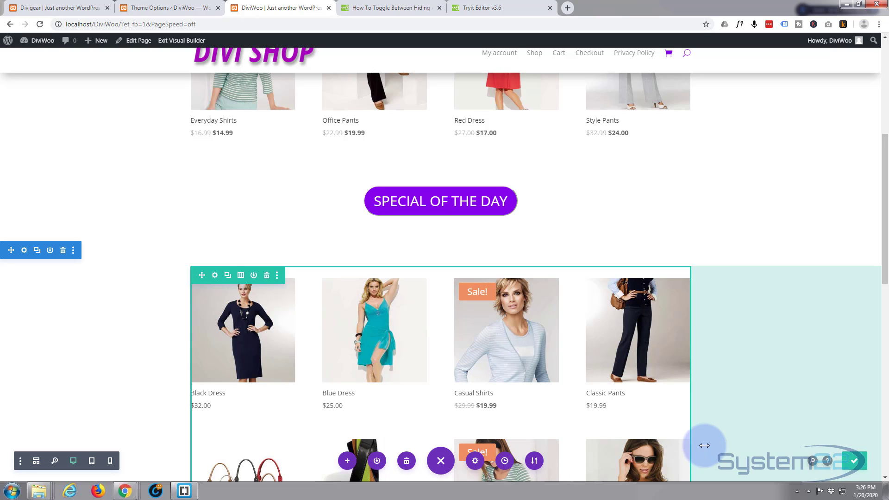
{"action": "left_click", "coordinate": [188, 42]}
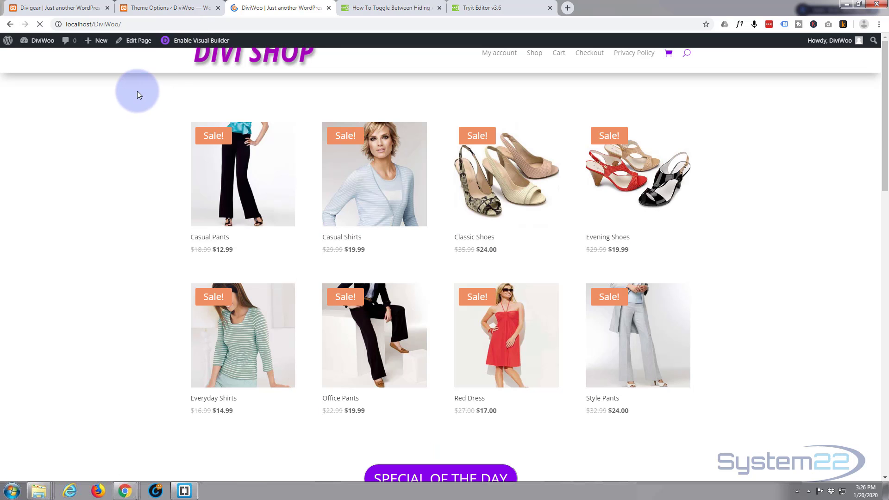
{"action": "left_click", "coordinate": [39, 25]}
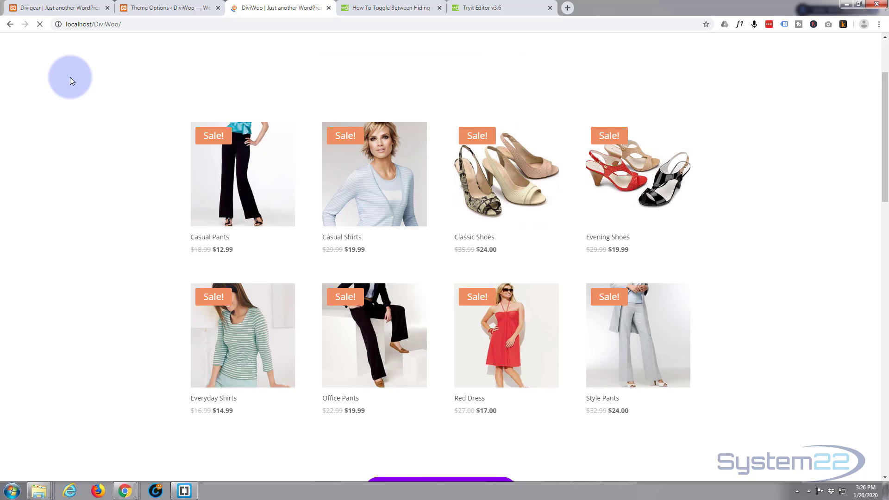
{"action": "scroll", "coordinate": [71, 79], "scroll_direction": "down", "scroll_amount": 5}
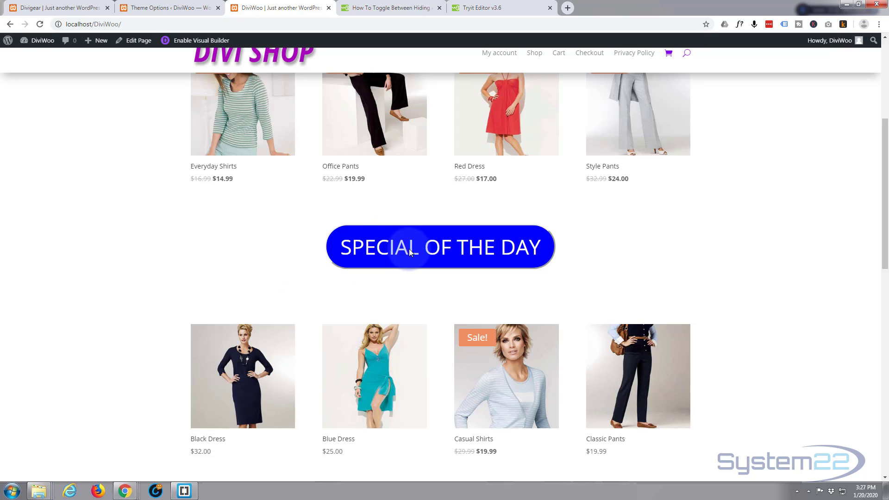
{"action": "left_click", "coordinate": [197, 4]}
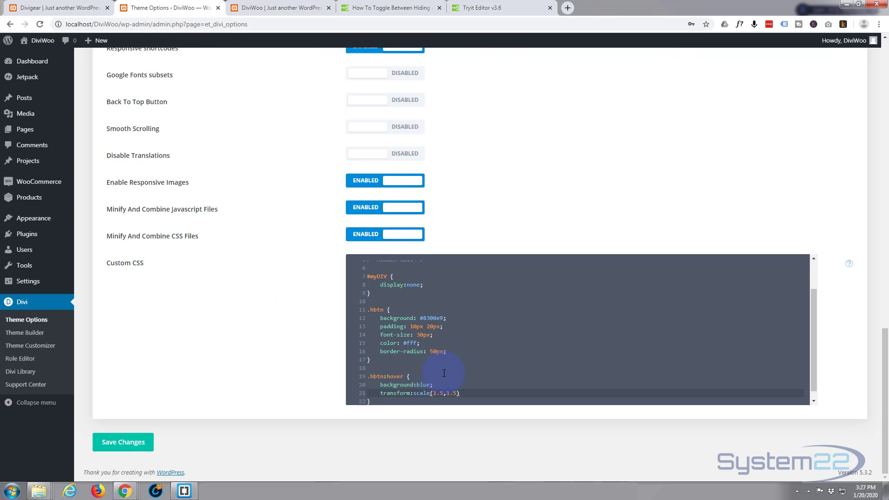
Add transition-duration:0.75s; after border-radius in the .hbtn rule and save.
{"action": "left_click", "coordinate": [447, 352]}
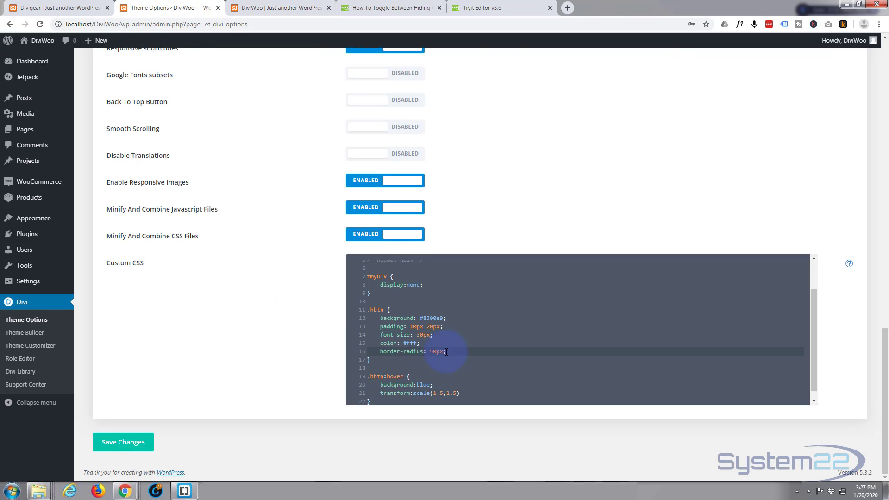
{"action": "key", "text": "Return"}
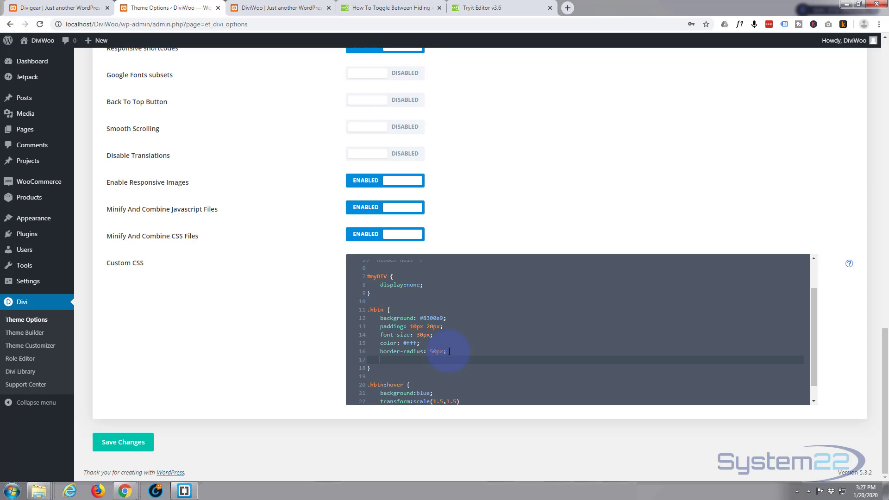
{"action": "type", "text": "transition"}
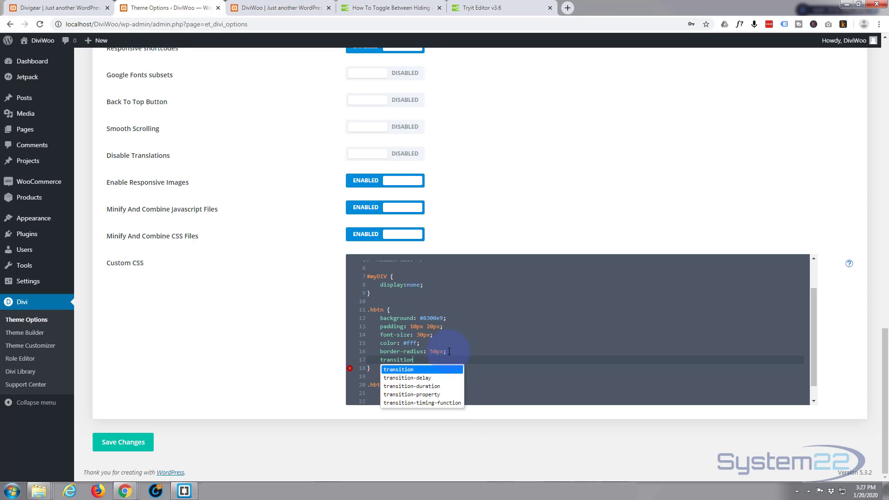
{"action": "type", "text": "-dur"}
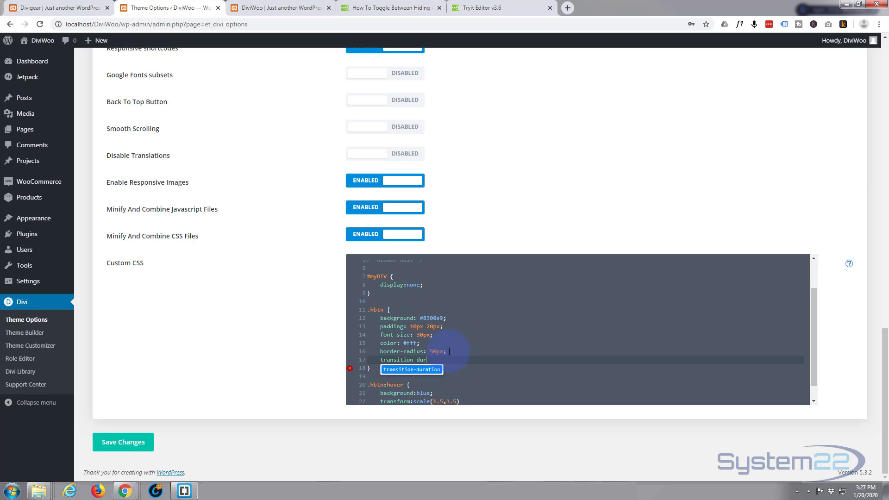
{"action": "type", "text": "ation:0.75s"}
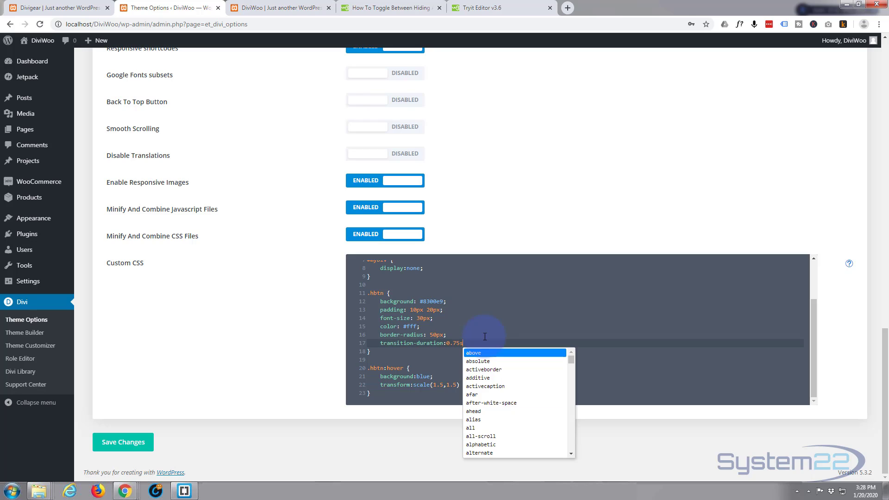
{"action": "type", "text": ";"}
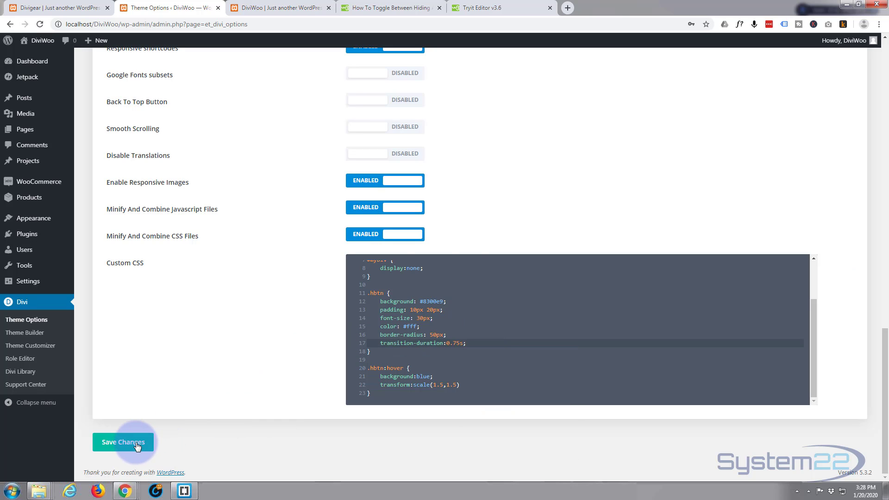
{"action": "left_click", "coordinate": [136, 444]}
Reload the shop page and toggle the purple blurb section with SPECIAL OF THE DAY.
{"action": "left_click", "coordinate": [242, 9]}
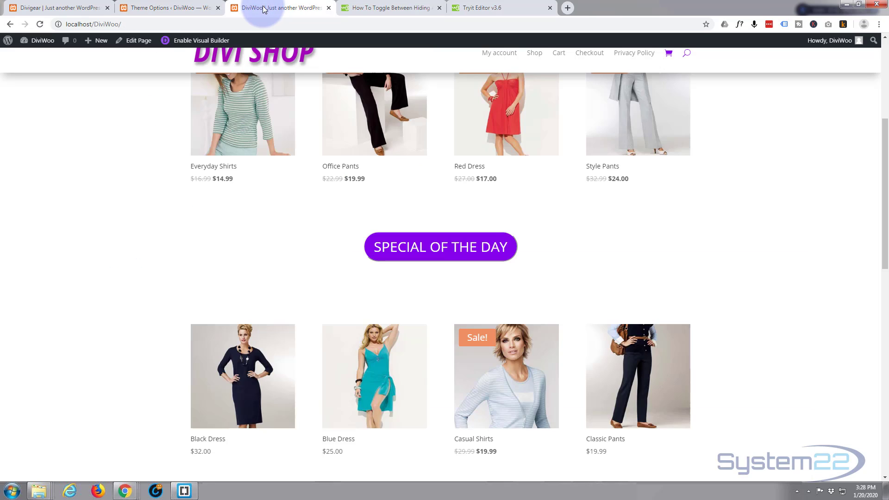
{"action": "left_click", "coordinate": [40, 24]}
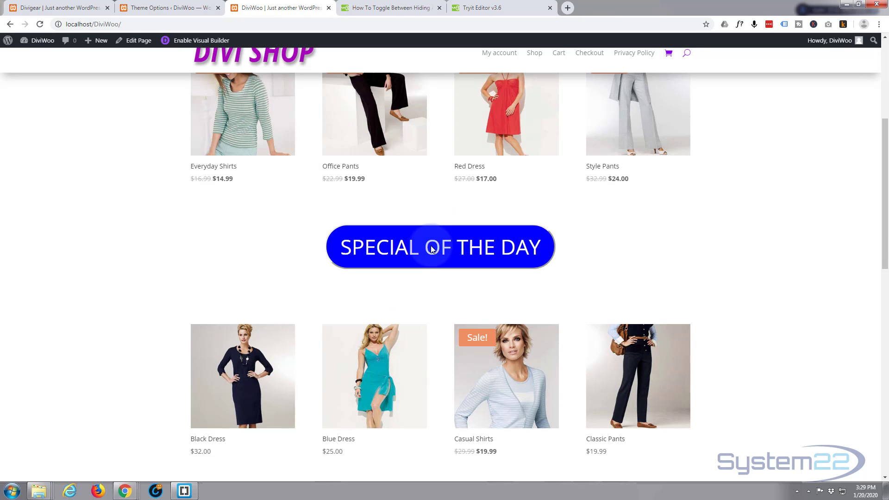
{"action": "left_click", "coordinate": [433, 250]}
{"action": "left_click", "coordinate": [433, 250]}
{"action": "left_click", "coordinate": [433, 249]}
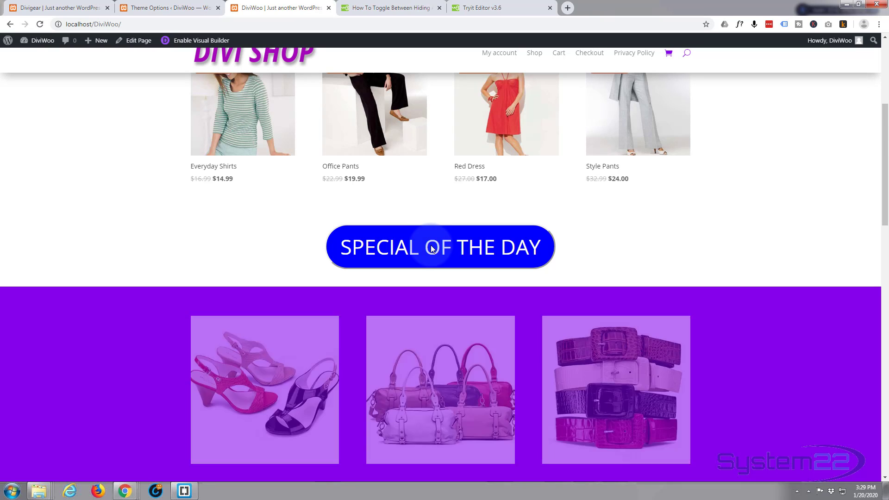
{"action": "left_click", "coordinate": [432, 249]}
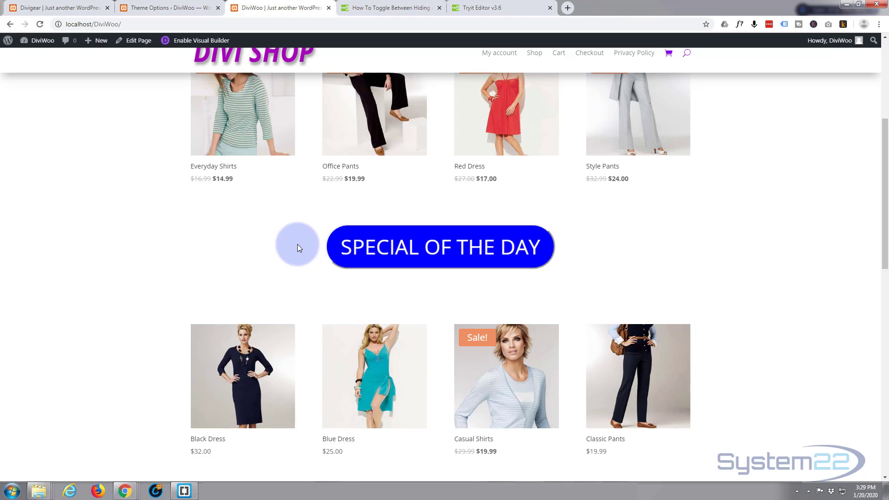
Scroll down and keep toggling the shoes, bags and belts section, leaving it shown.
{"action": "scroll", "coordinate": [235, 243], "scroll_direction": "down", "scroll_amount": 1}
{"action": "scroll", "coordinate": [234, 240], "scroll_direction": "down", "scroll_amount": 1}
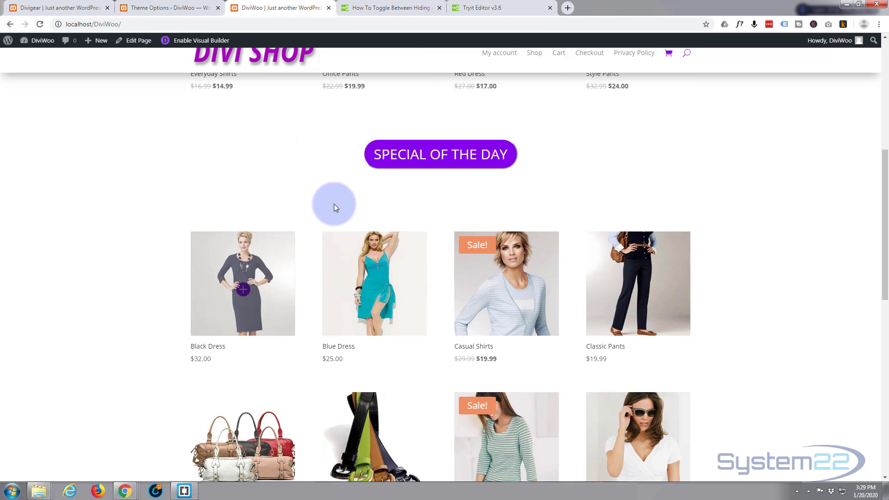
{"action": "left_click", "coordinate": [451, 160]}
{"action": "left_click", "coordinate": [451, 159]}
{"action": "left_click", "coordinate": [451, 159]}
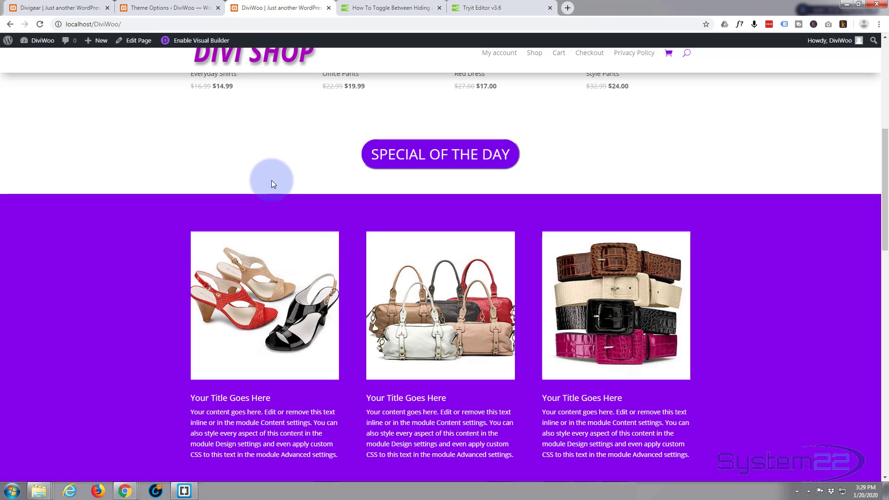
{"action": "left_click", "coordinate": [451, 161]}
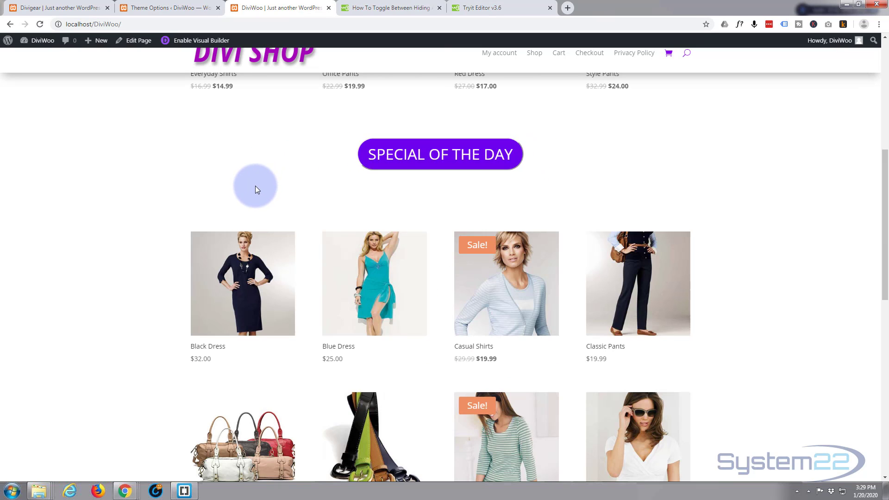
{"action": "left_click", "coordinate": [433, 154]}
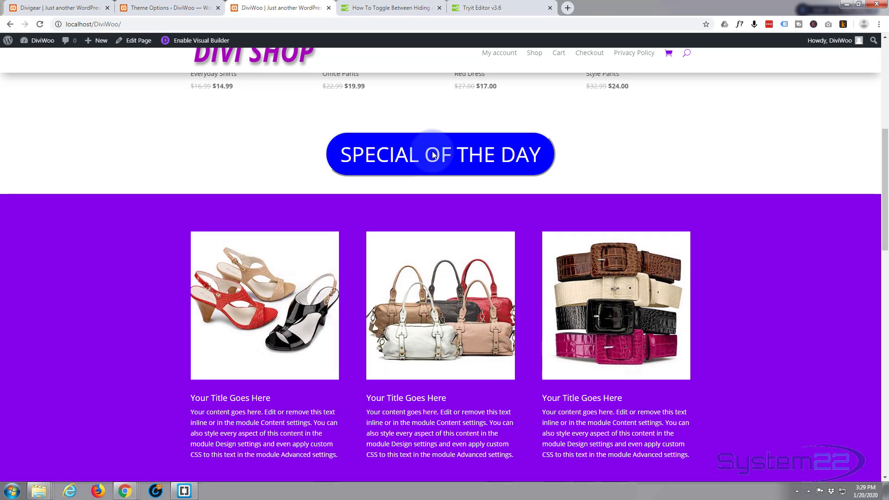
{"action": "left_click", "coordinate": [402, 157]}
{"action": "left_click", "coordinate": [429, 154]}
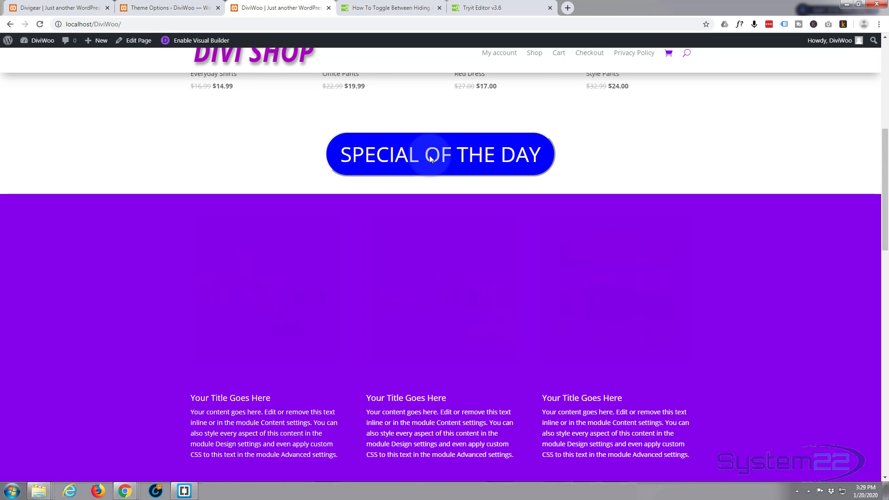
{"action": "left_click", "coordinate": [429, 154]}
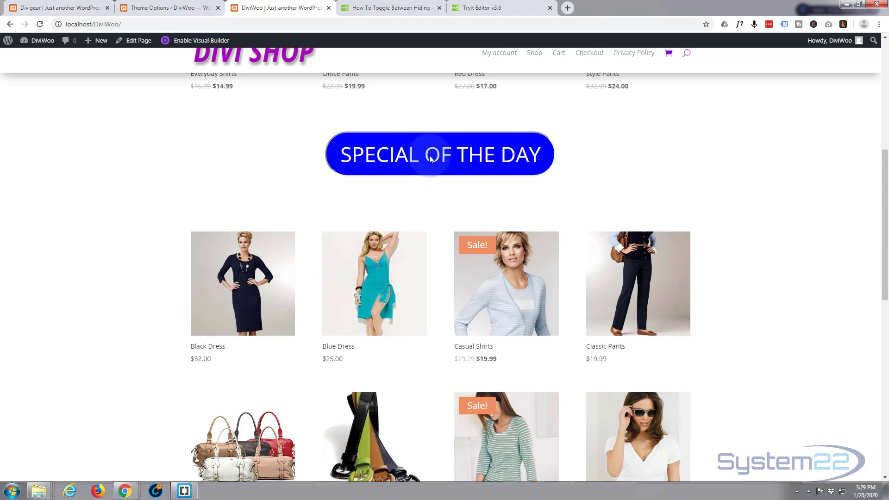
{"action": "left_click", "coordinate": [429, 154]}
{"action": "left_click", "coordinate": [245, 147]}
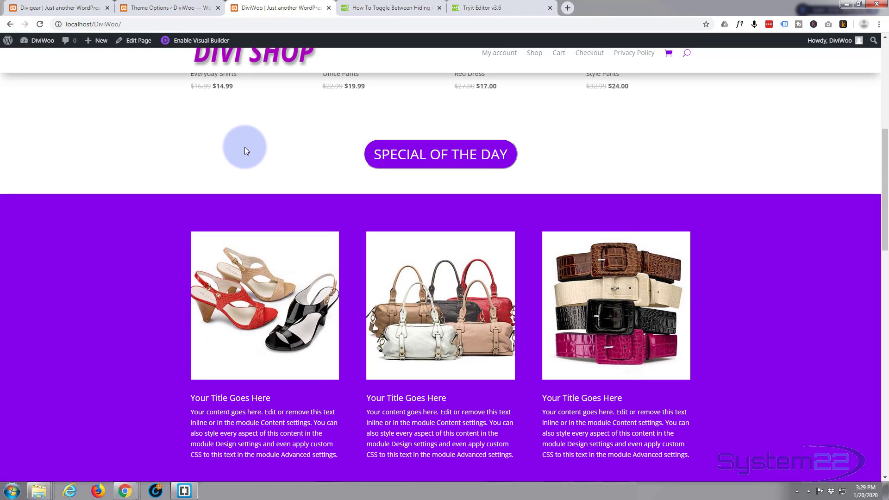